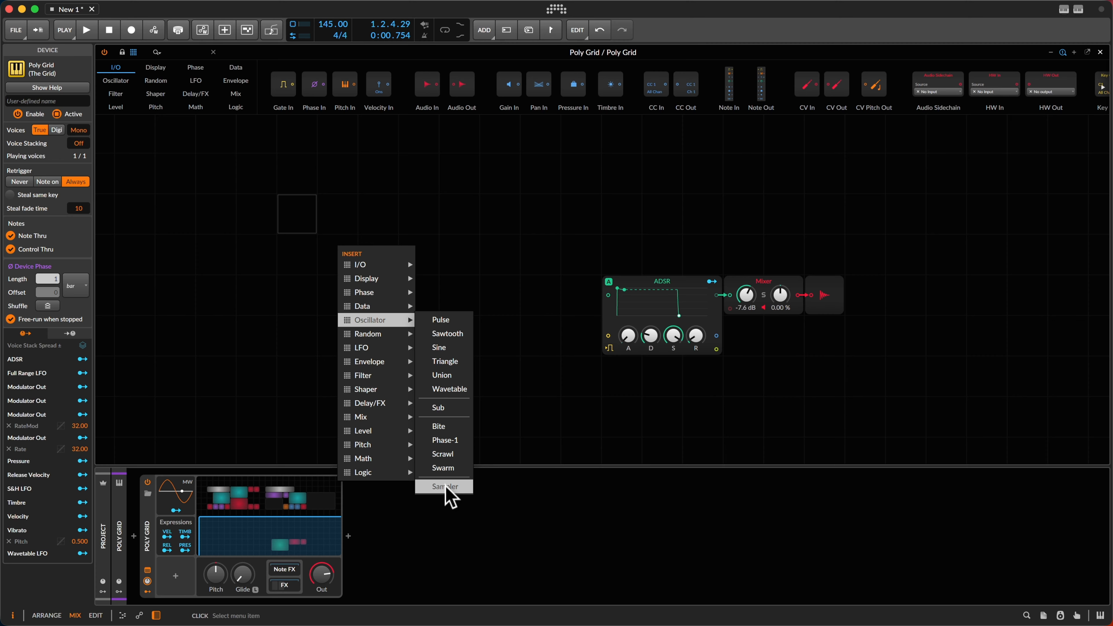
Insert a Sampler oscillator module and browse its samples in FP's "[Futurephonic] Mutant Blasters - Glitch Fills" folder.
click(443, 486)
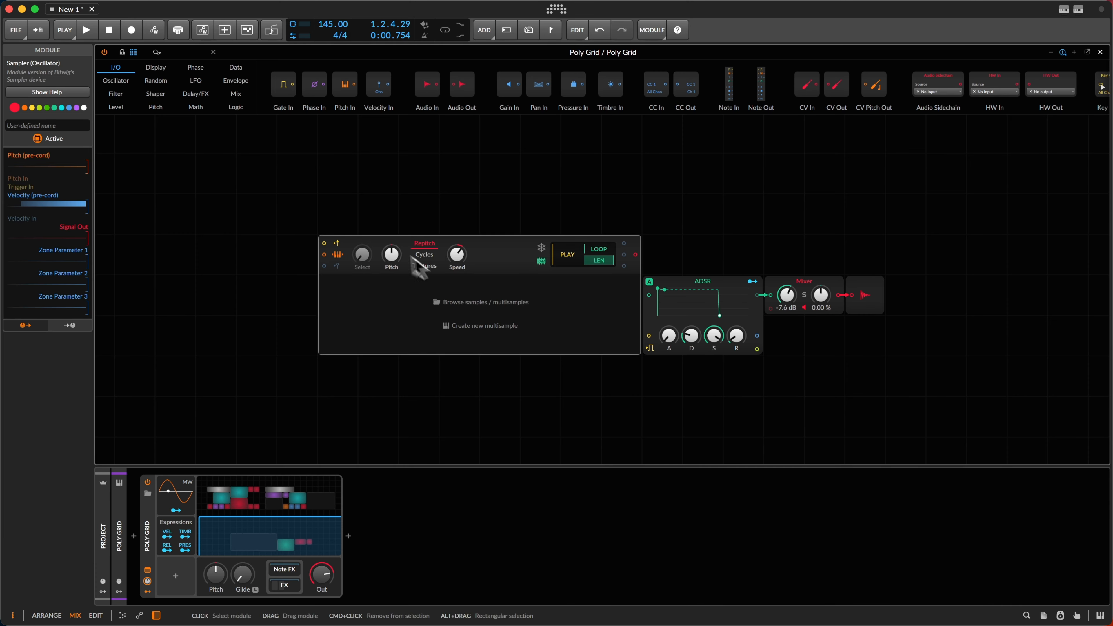
click(446, 342)
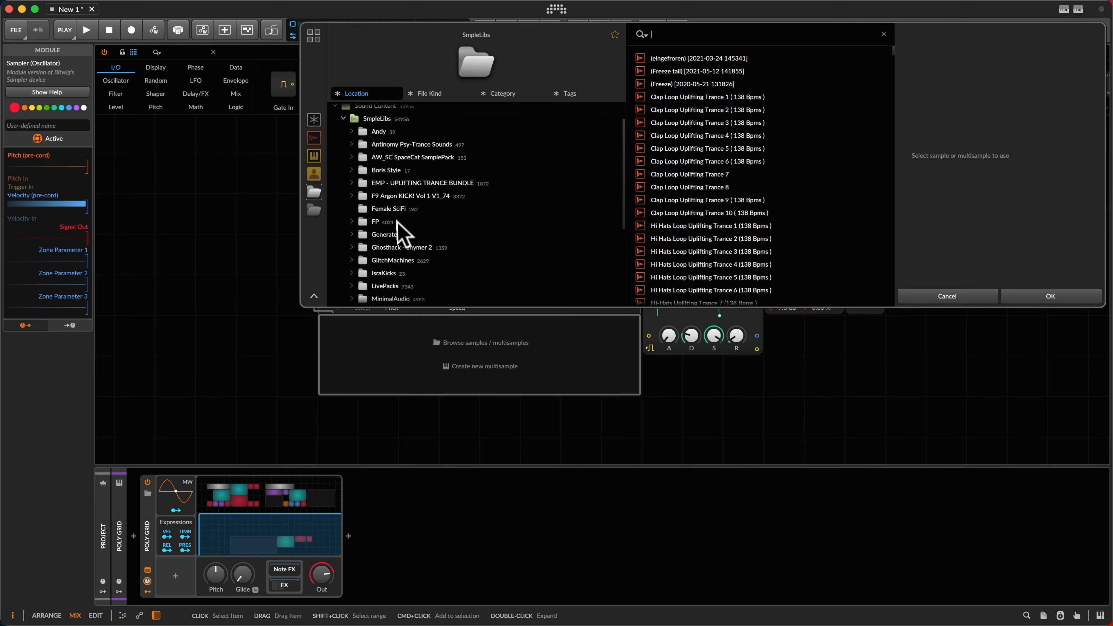
click(352, 221)
scroll(437, 219, down, 3)
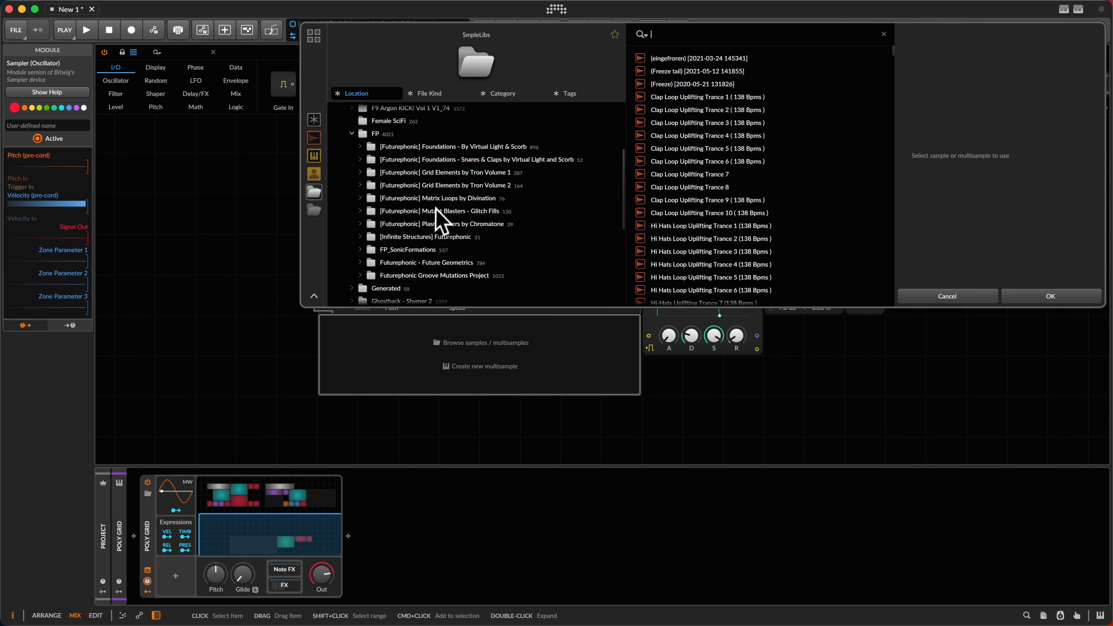
click(437, 212)
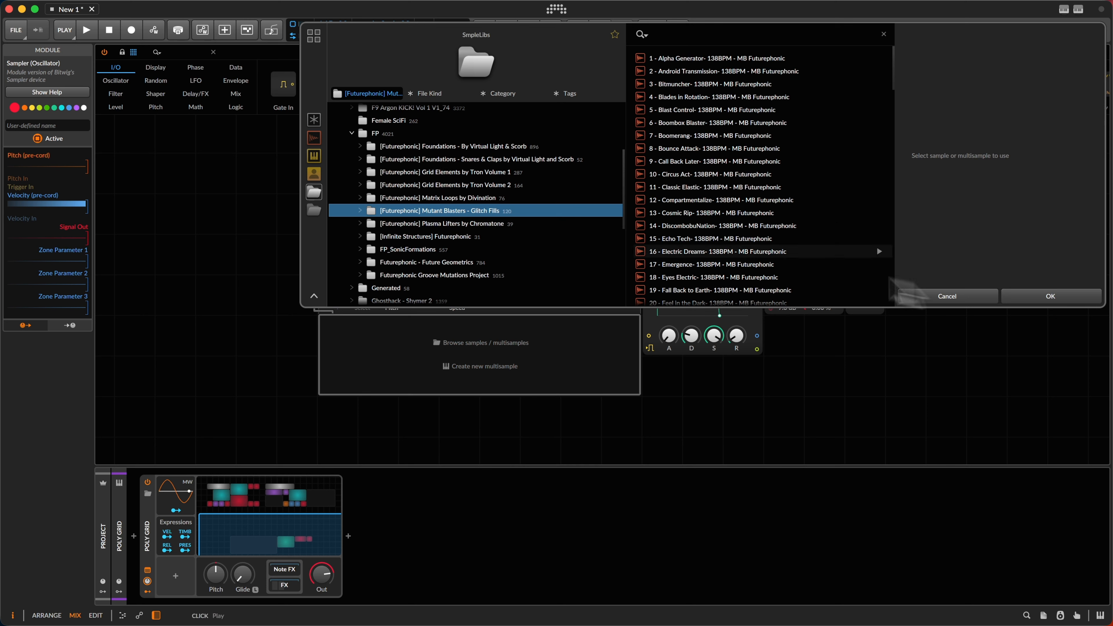
Preview glitch fill samples and load "12 - Compartmentalize- 138BPM - MB Futurephonic" into the Sampler.
click(764, 226)
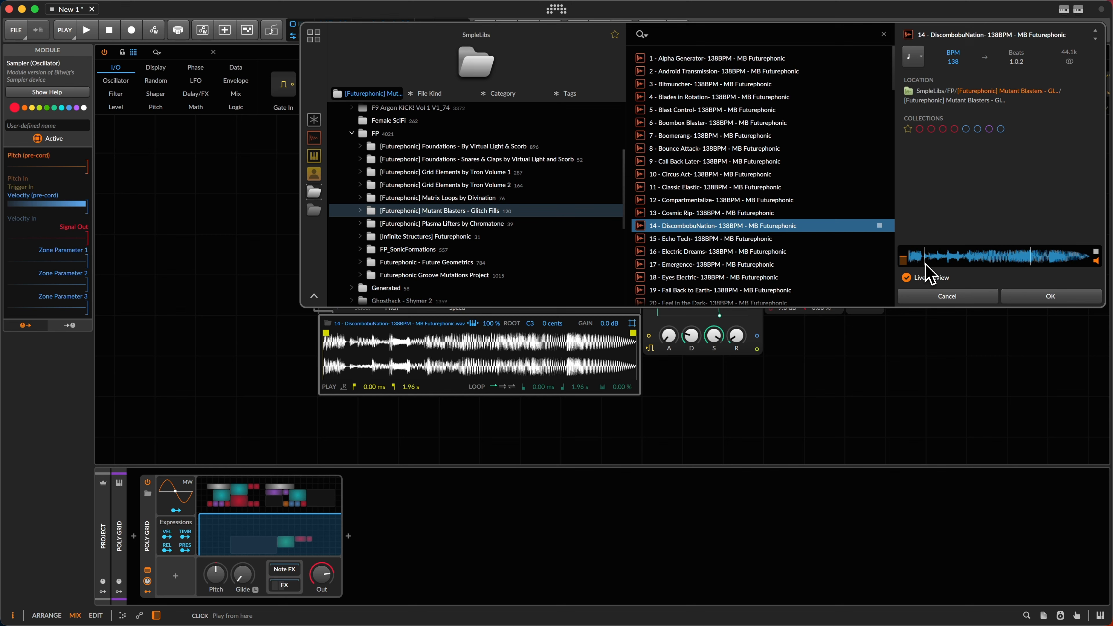
click(824, 204)
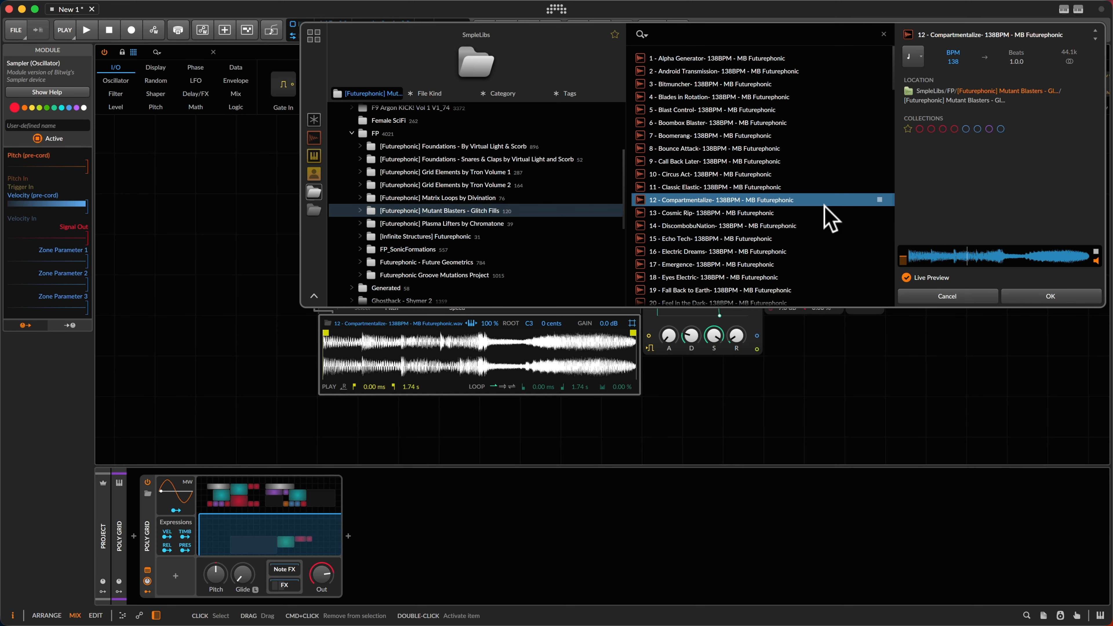
click(1023, 299)
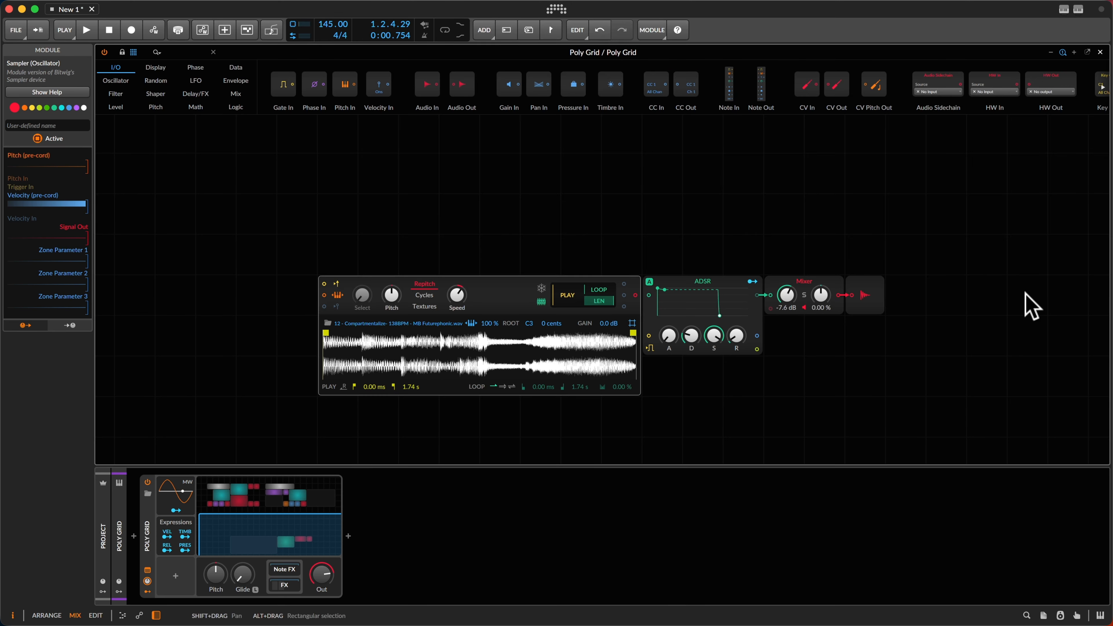
Set the Sampler to Cycles mode with playback frozen, and connect its signal output to the ADSR's signal input.
scroll(654, 163, left, 4)
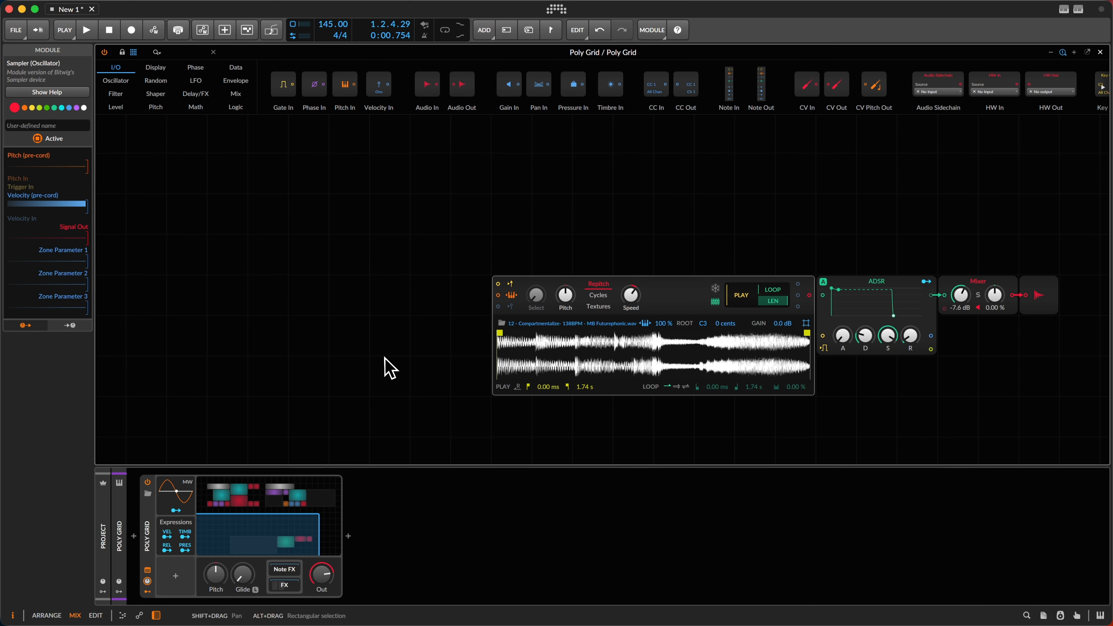
click(598, 288)
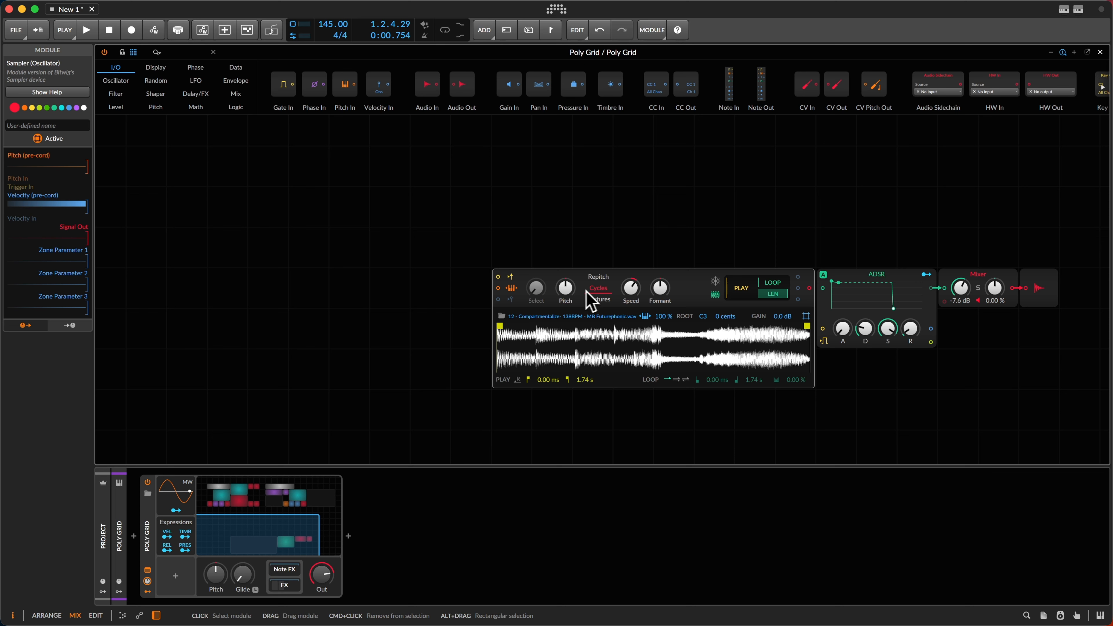
click(715, 282)
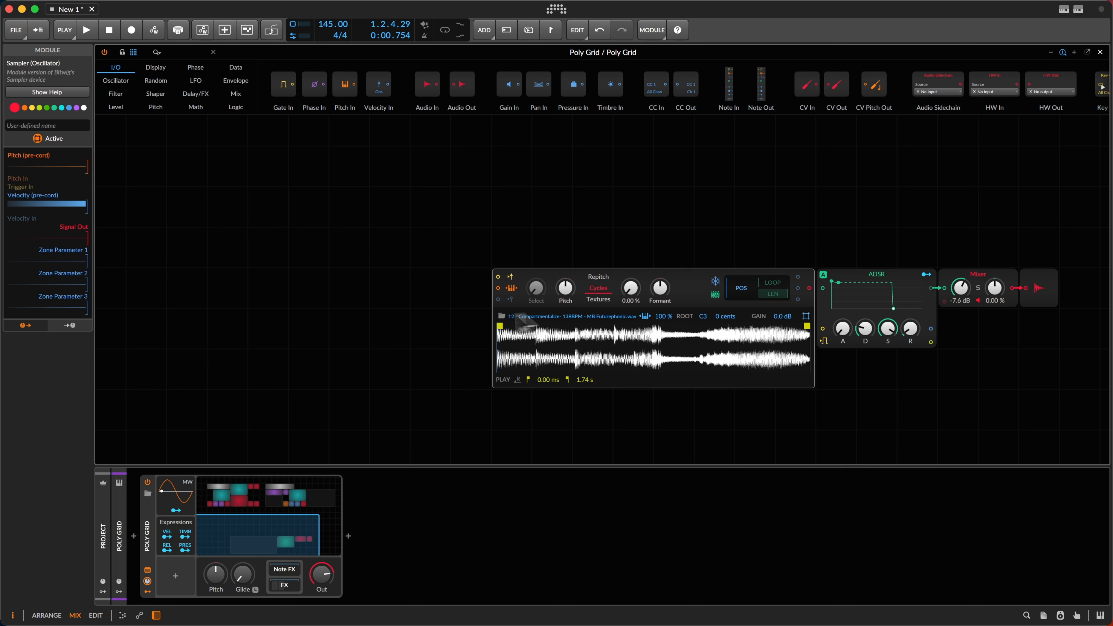
key(g)
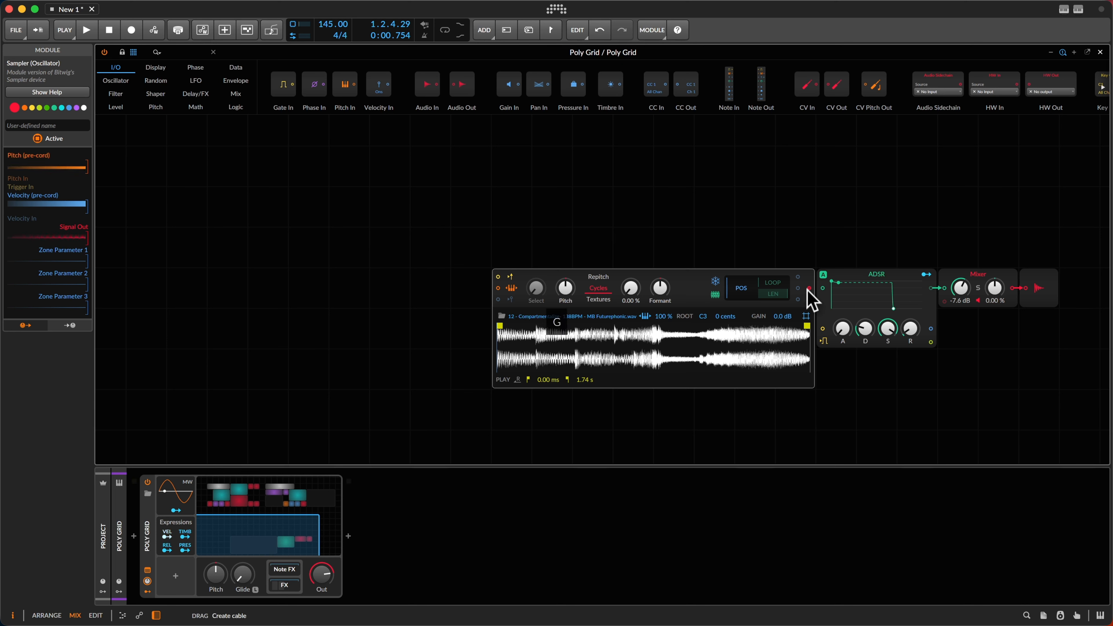
drag(809, 288, 823, 289)
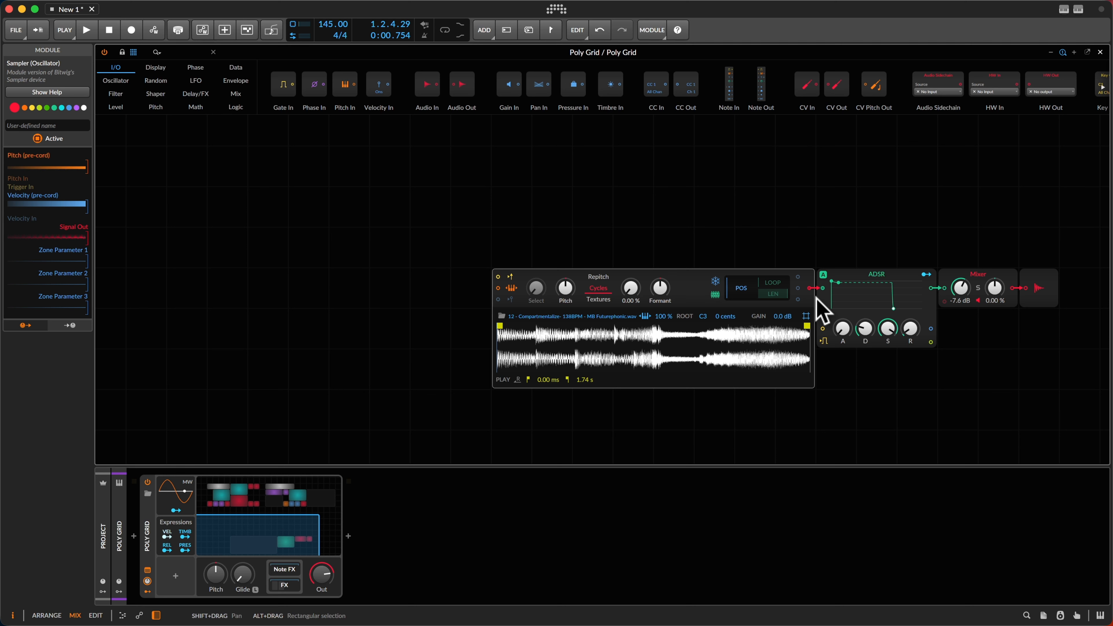
Audition notes at different Formant settings on the Sampler, and reset the Formant to its default.
key(g)
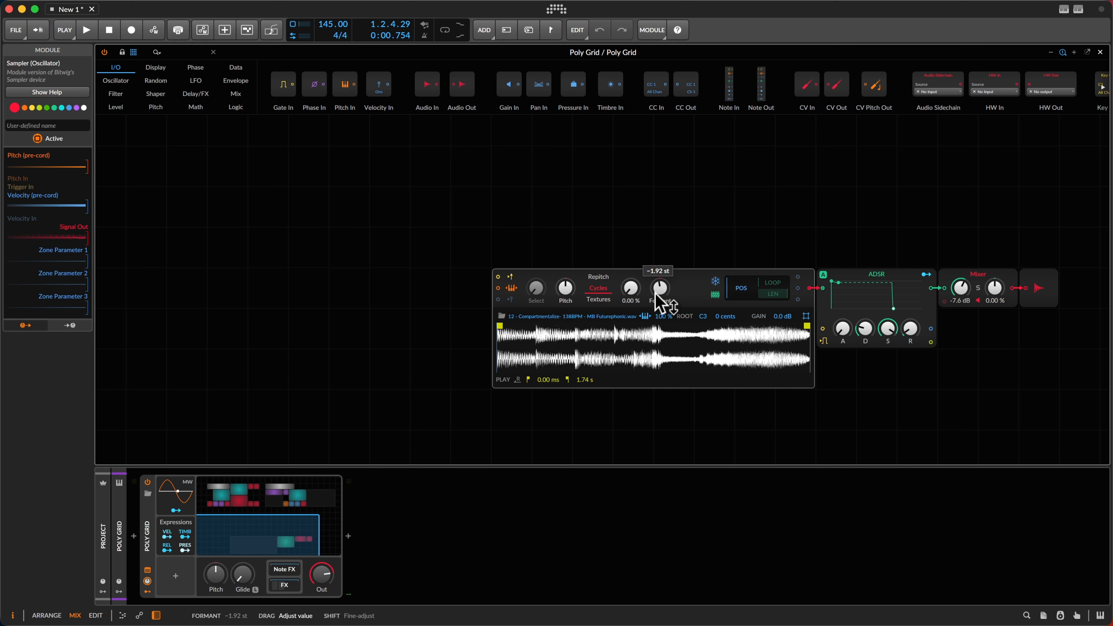
drag(655, 292, 662, 289)
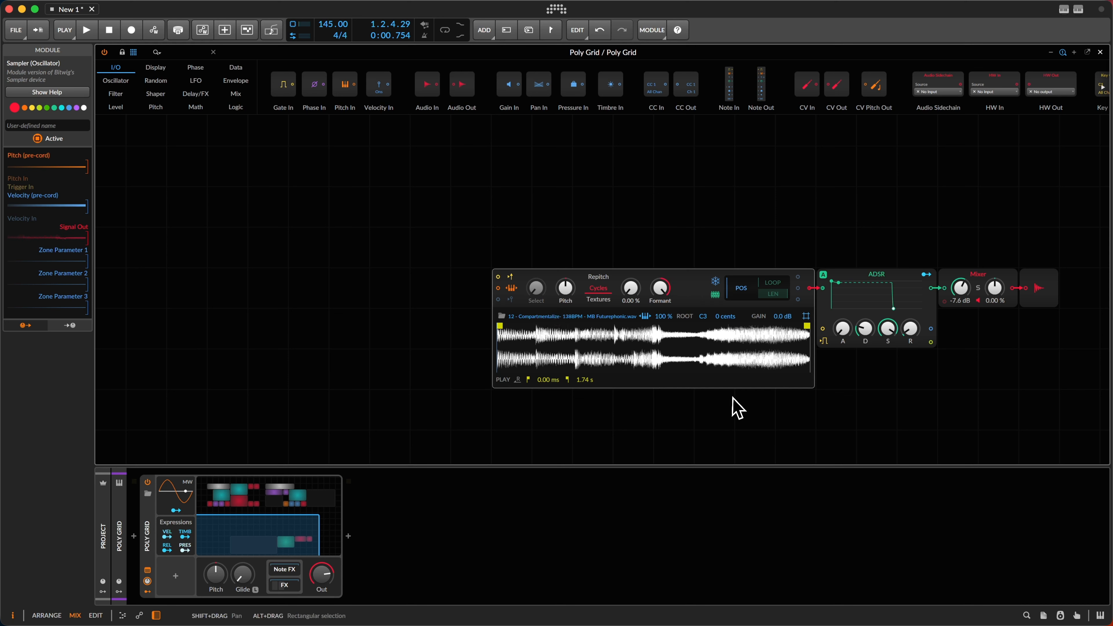
key(g)
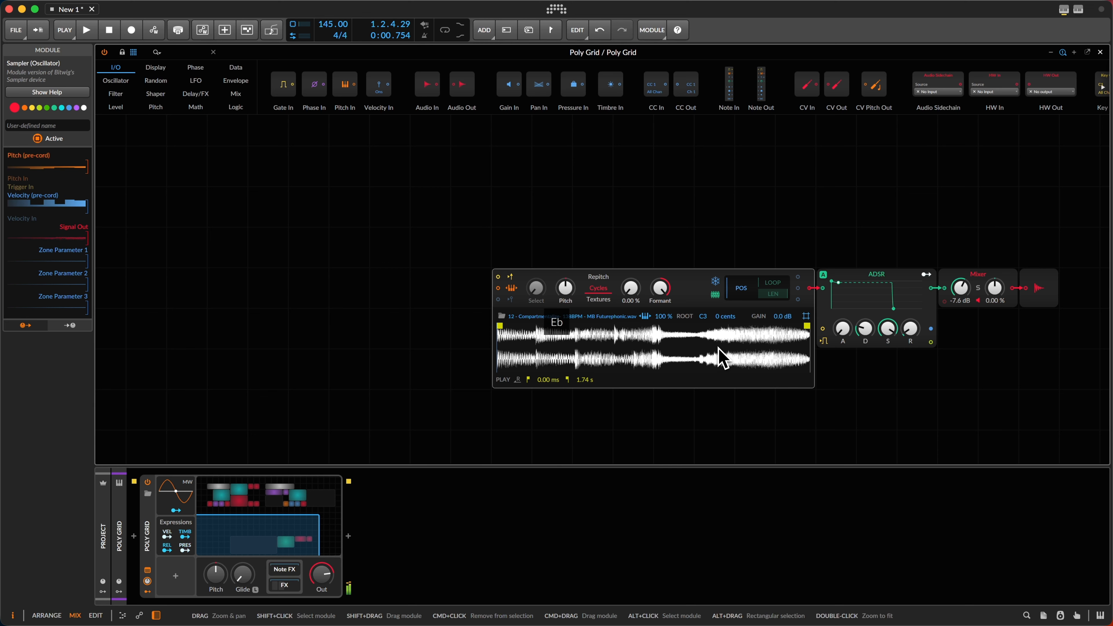
key(d)
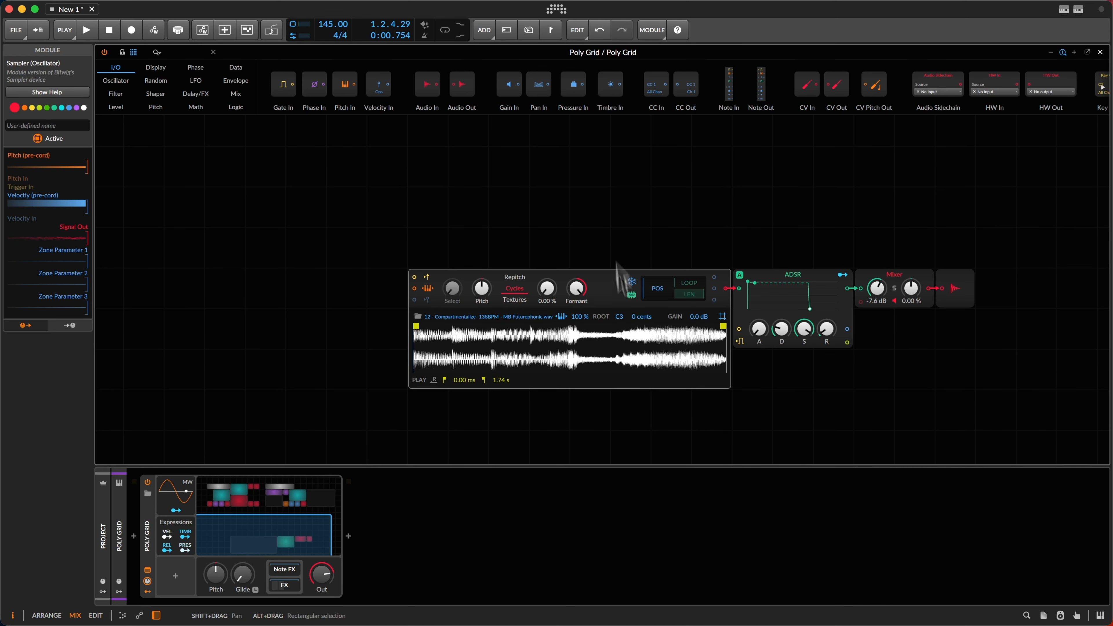
double_click(579, 291)
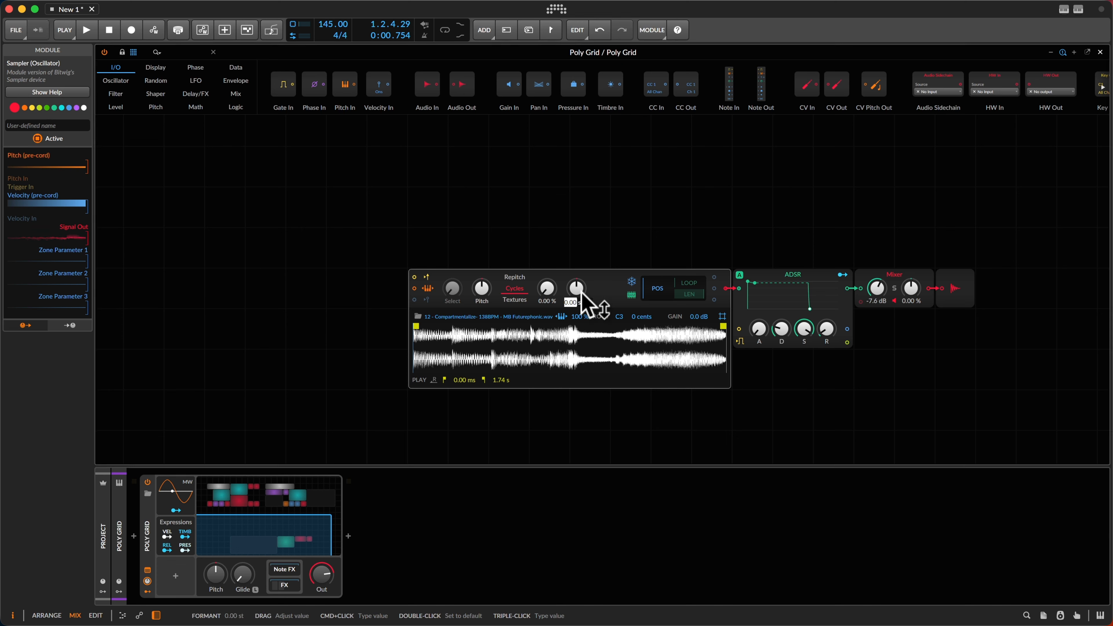
click(590, 249)
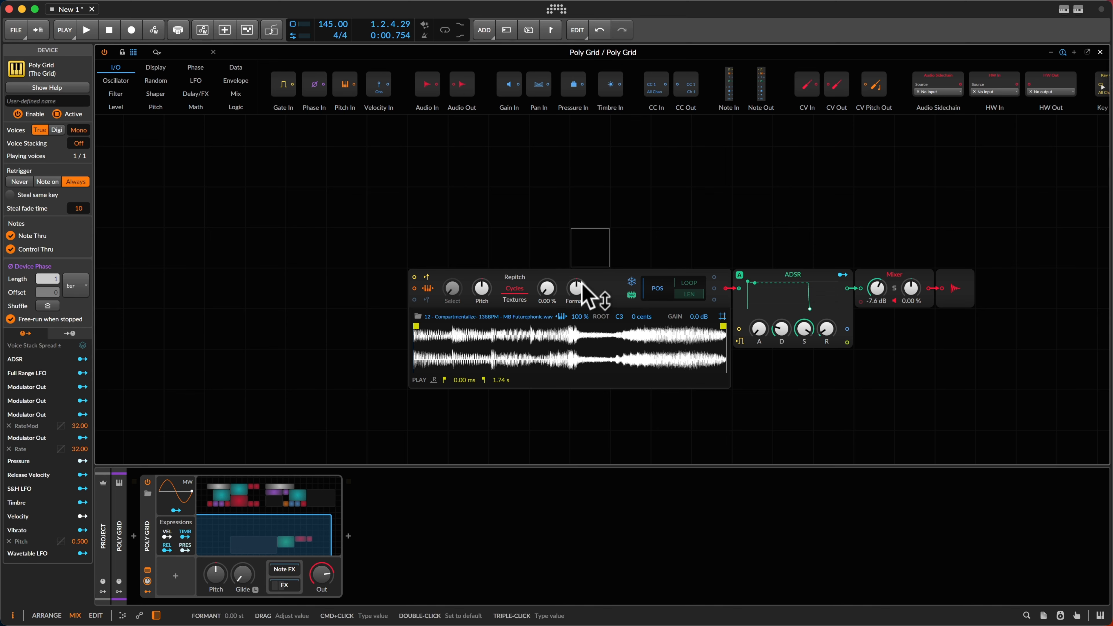
right_click(438, 181)
mouse_move(497, 276)
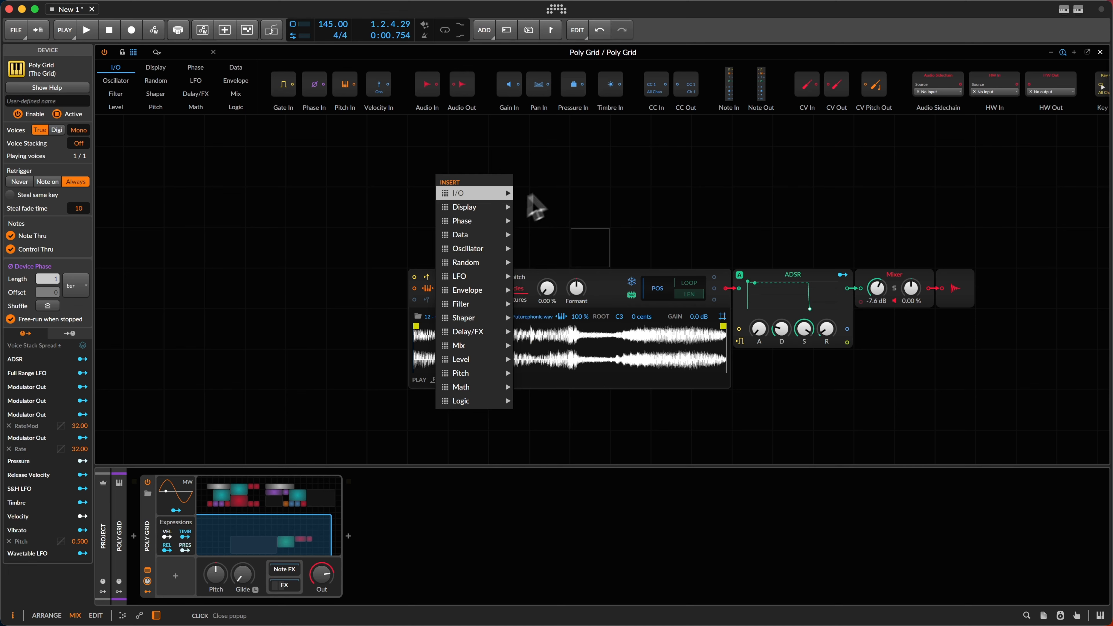
click(360, 224)
Duplicate the deactivated S&H LFO module from the Full Range LFO patch and activate the copy.
scroll(357, 224, up, 4)
scroll(360, 233, up, 8)
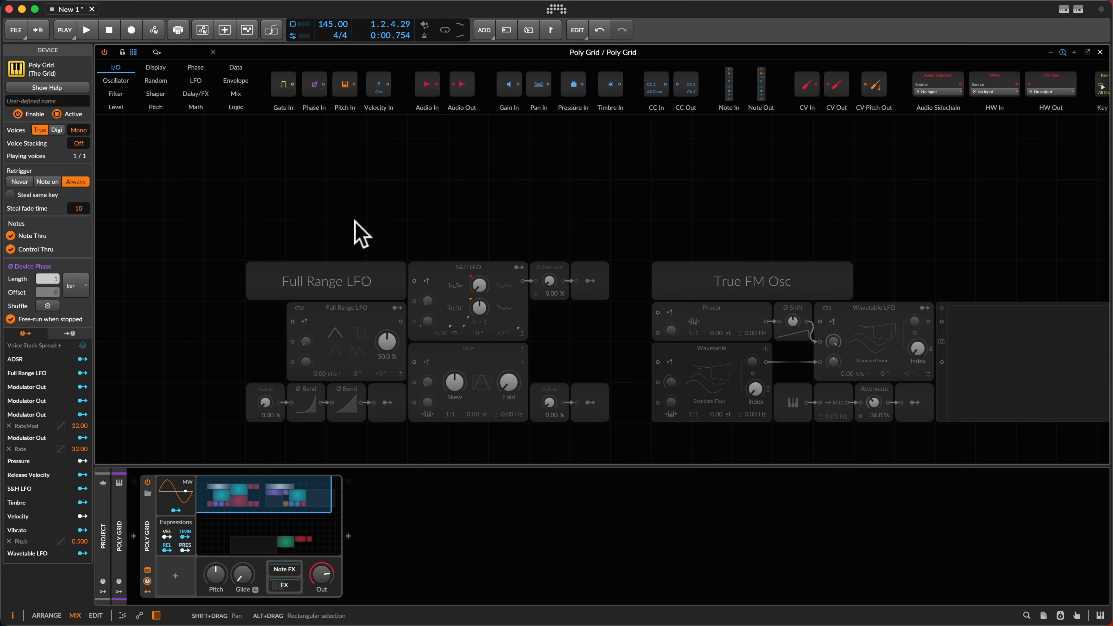
click(431, 184)
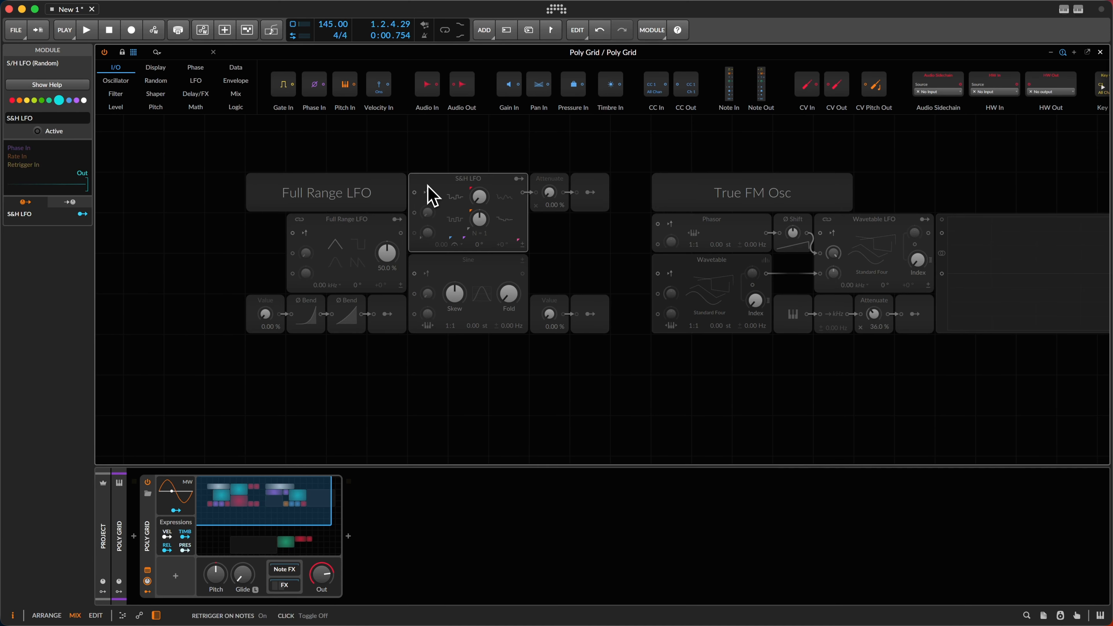
key(super+d)
scroll(427, 263, down, 6)
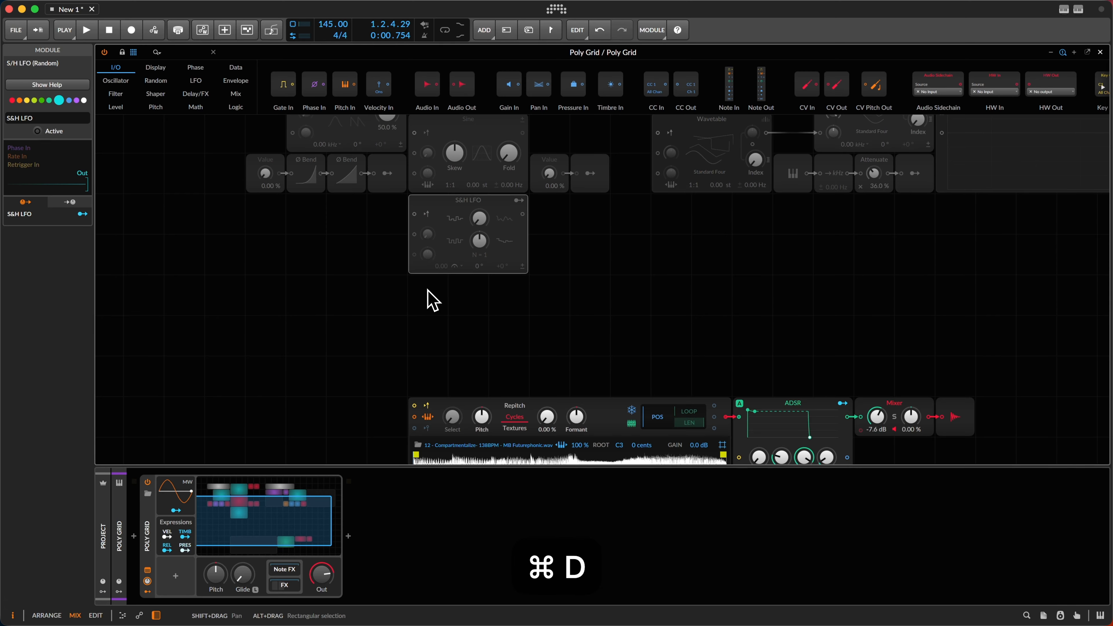
scroll(539, 303, down, 4)
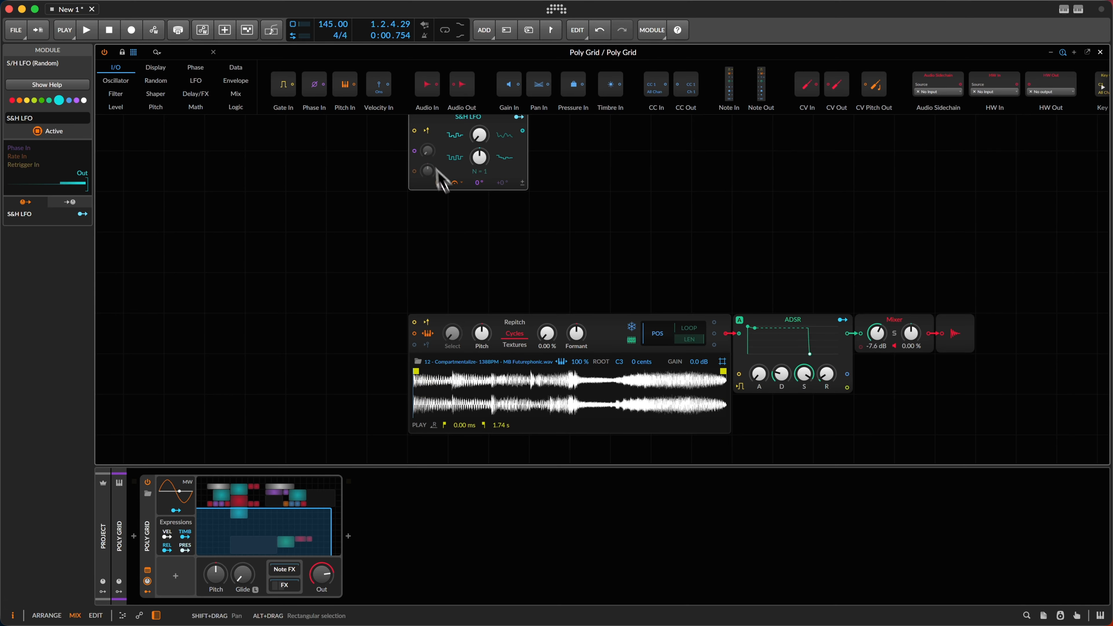
Place the S&H LFO copy directly above the Sampler and map its modulation to the Sampler's frozen position with an amount of 1.000.
mouse_move(447, 116)
mouse_down()
mouse_move(403, 274)
mouse_move(423, 266)
mouse_up()
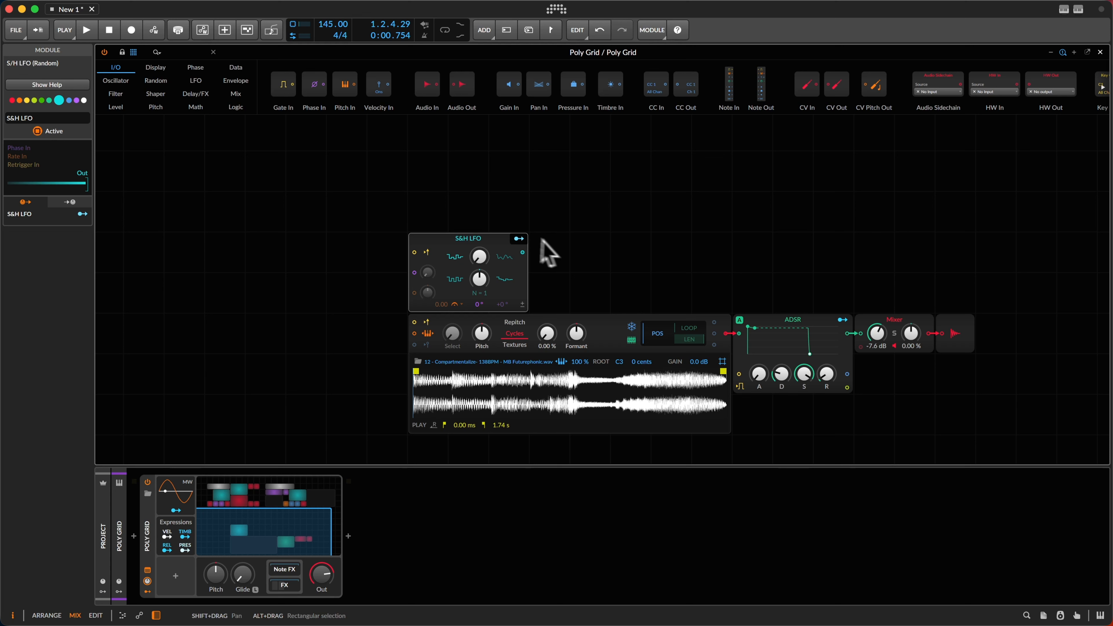
mouse_move(520, 239)
mouse_down()
mouse_move(532, 339)
mouse_move(547, 334)
mouse_up()
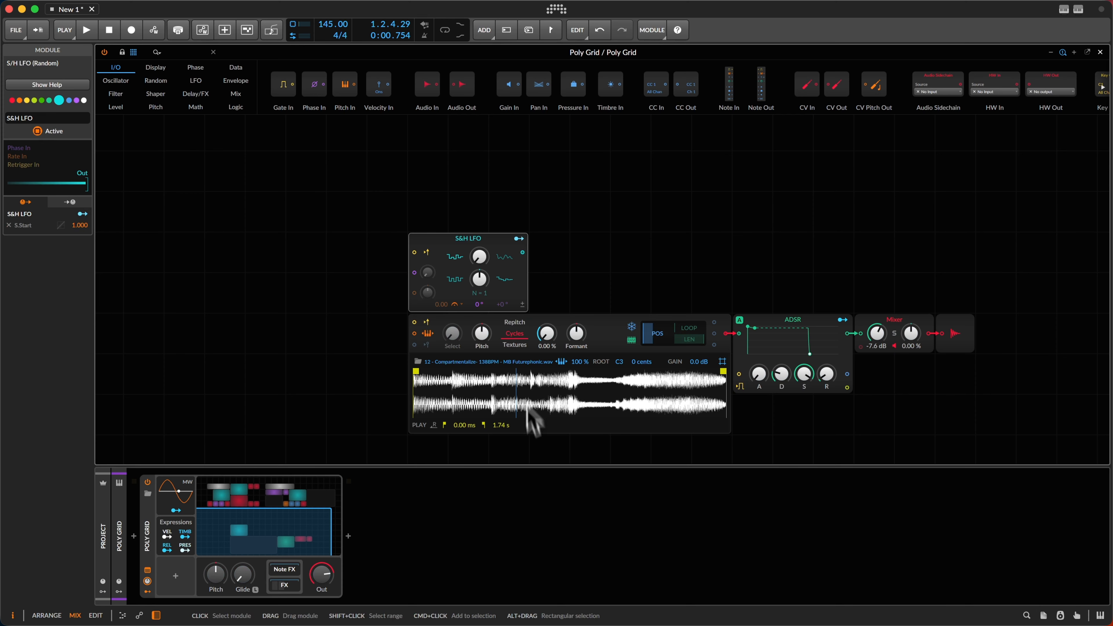
Insert an Arpeggiator note effect in front of the Poly Grid device.
click(137, 567)
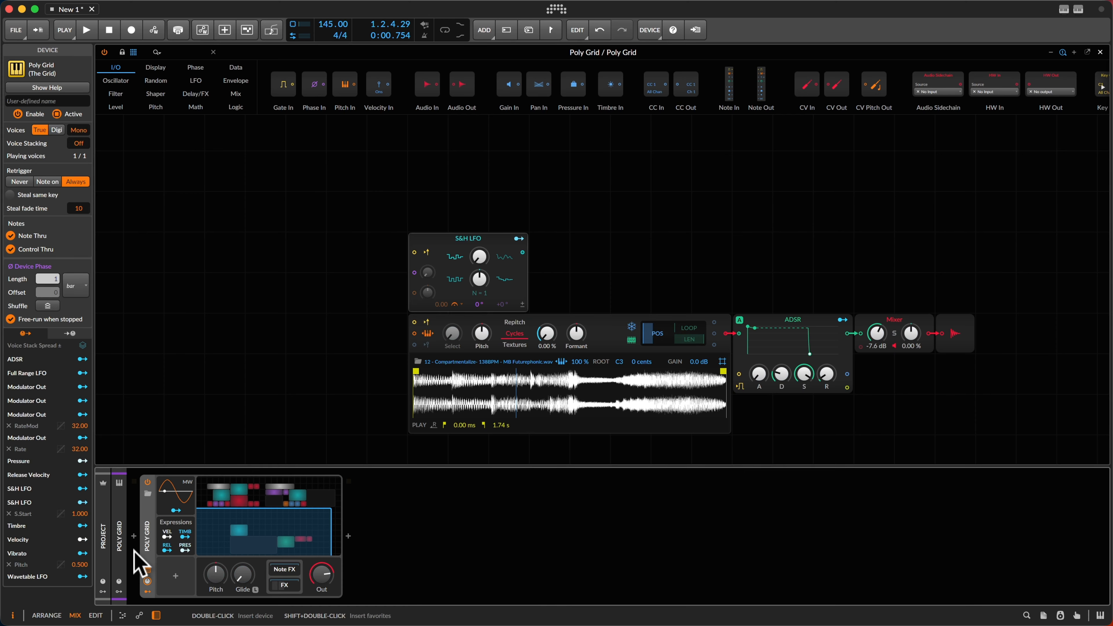
click(136, 552)
key(Return)
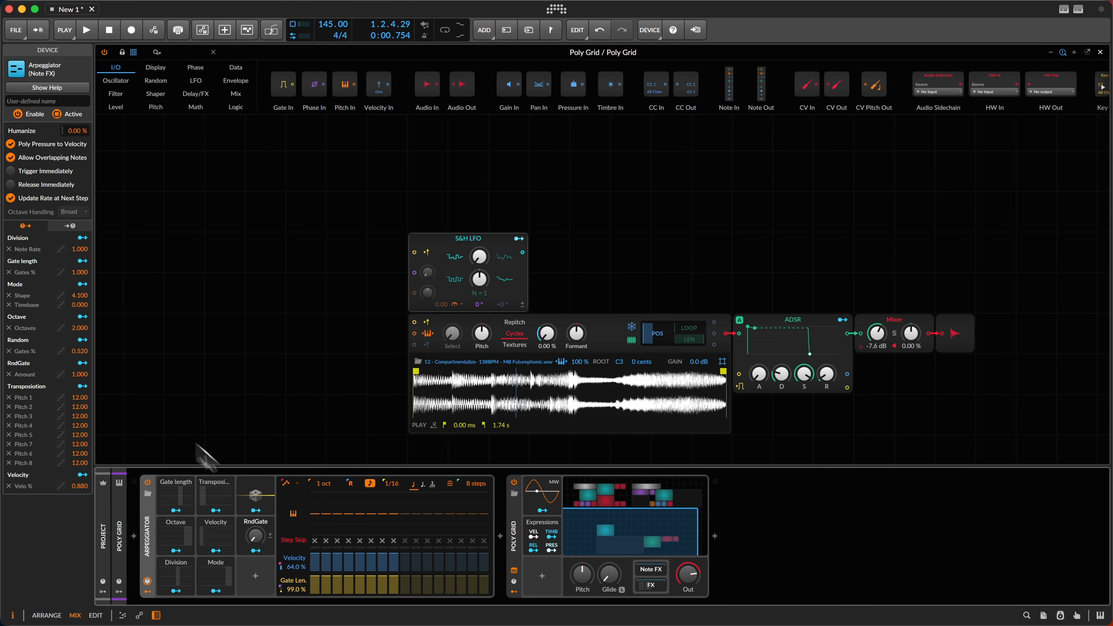
Play the note G through the Arpeggiator while trying the Sampler's Formant, and restore the Formant to its default.
key(g)
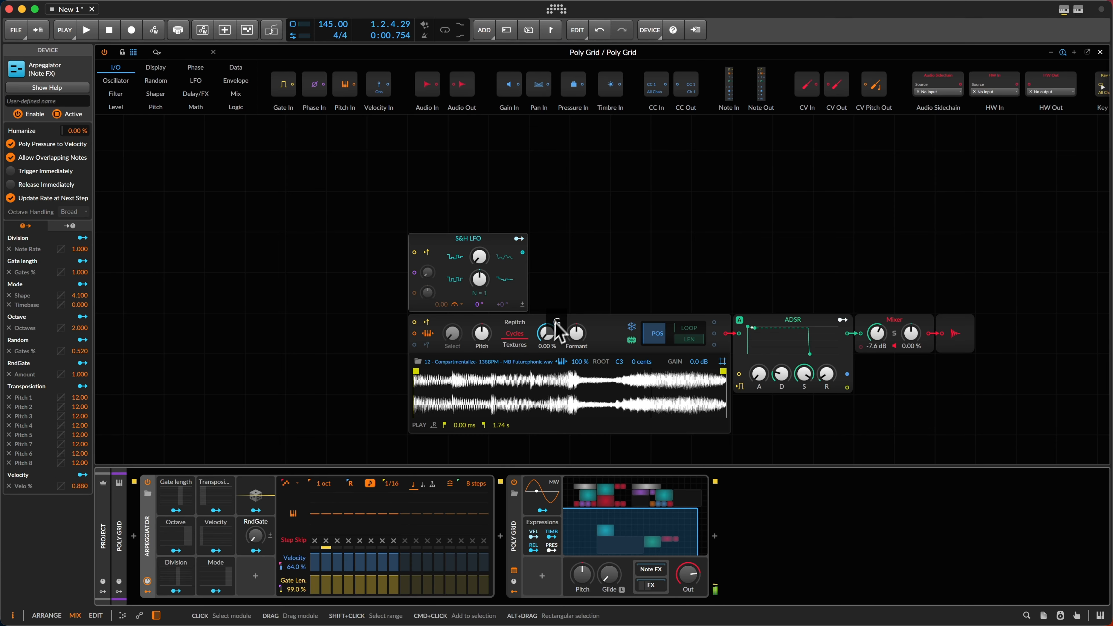
drag(589, 357, 585, 348)
double_click(581, 337)
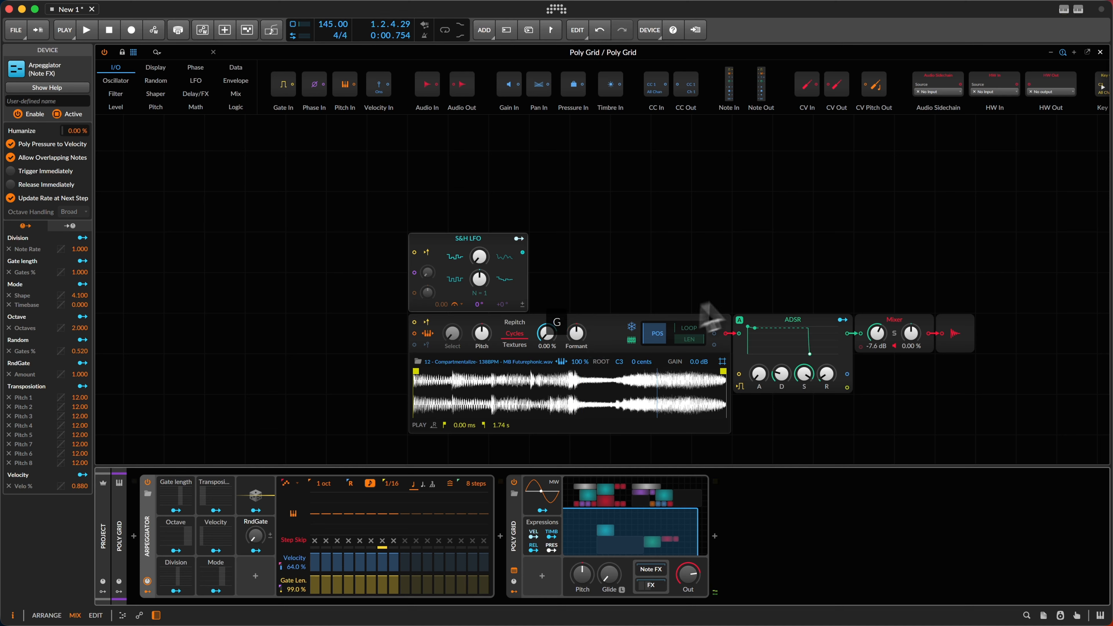
Move the ADSR, Mixer and audio output modules farther from the Sampler, and switch the Sampler to Repitch mode.
drag(734, 272, 1021, 395)
drag(773, 323, 850, 342)
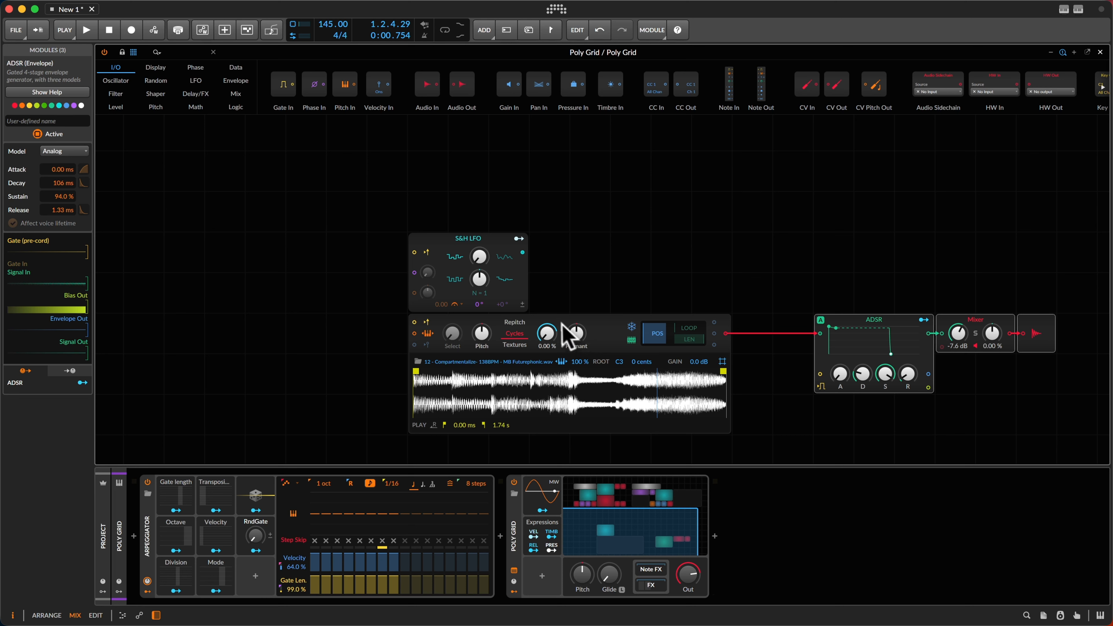
click(516, 323)
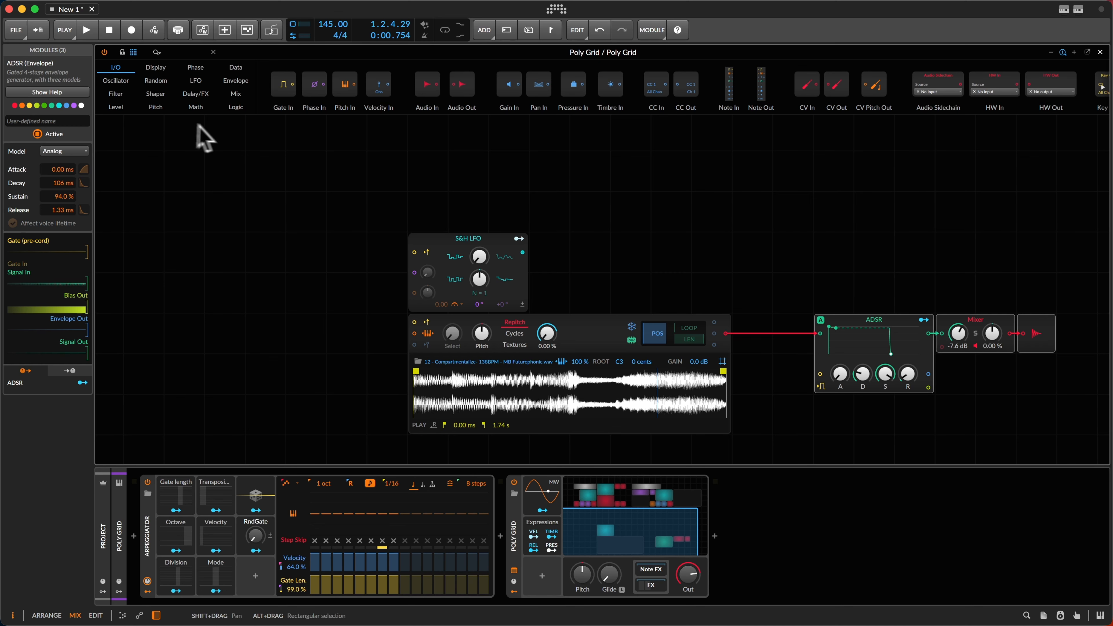
Add a Phasor module to the grid, leaving a gap before the Sampler.
scroll(201, 147, down, 2)
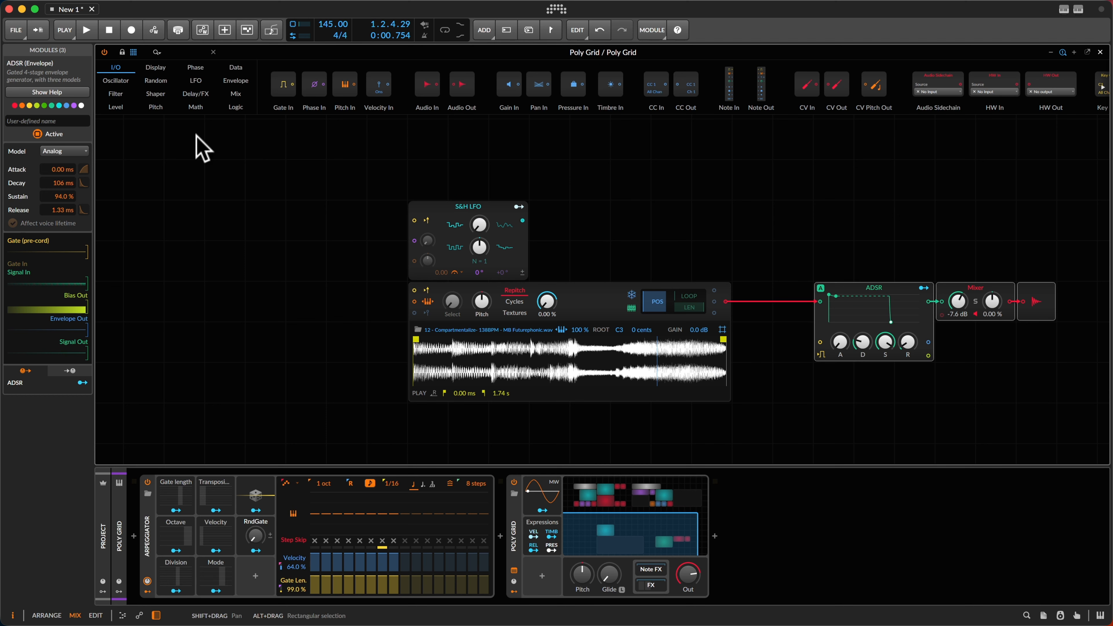
click(195, 70)
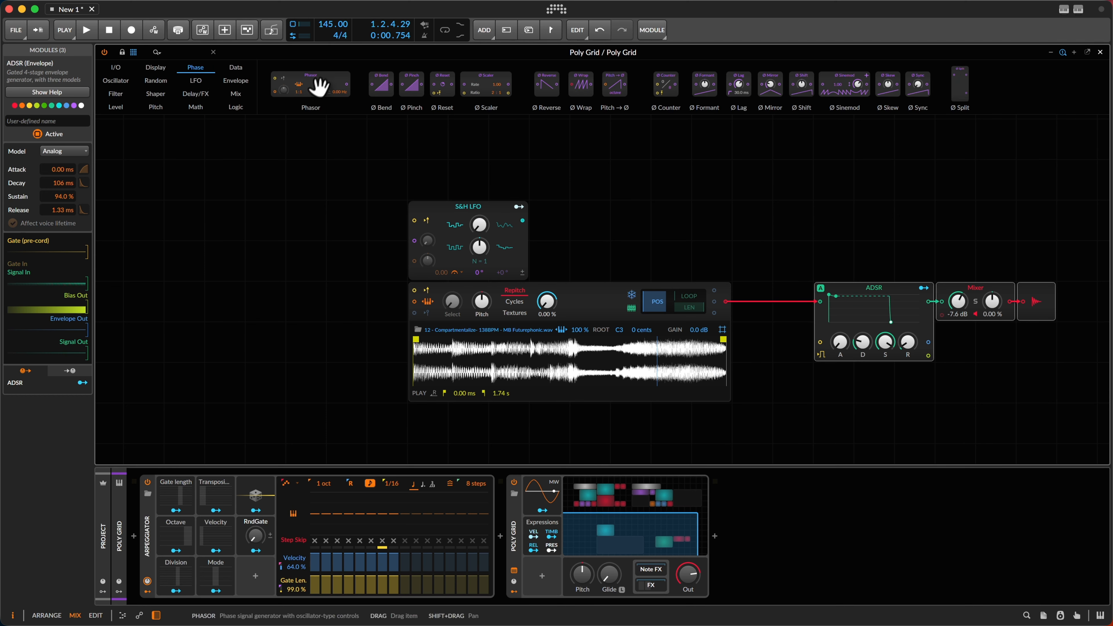
drag(311, 83, 188, 324)
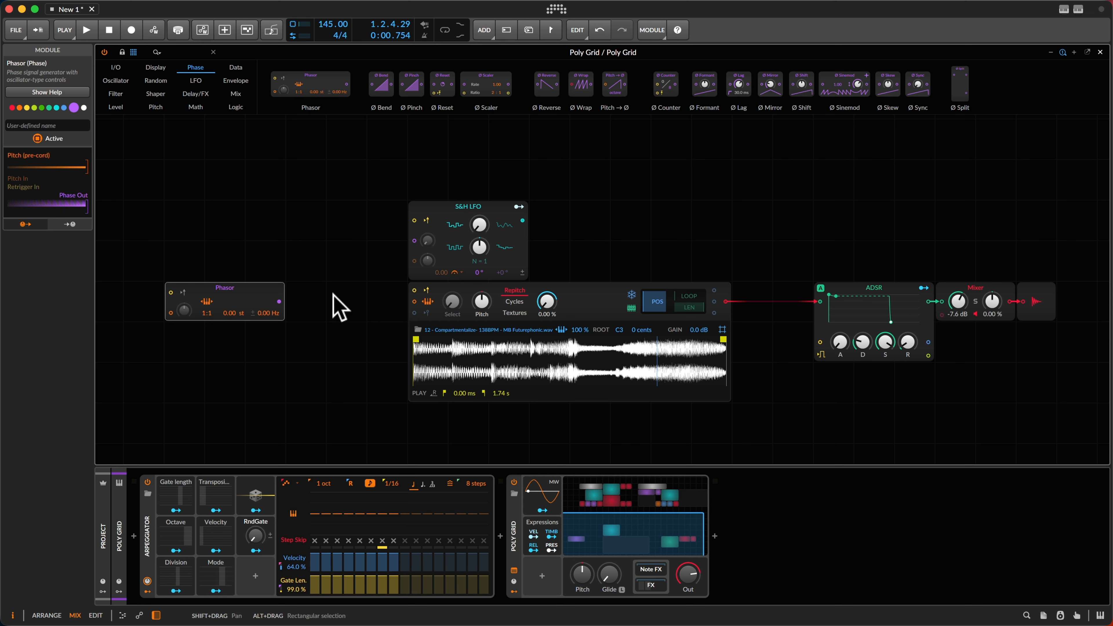
Add a Modulator Out module in the gap between the Phasor and the Sampler.
right_click(339, 304)
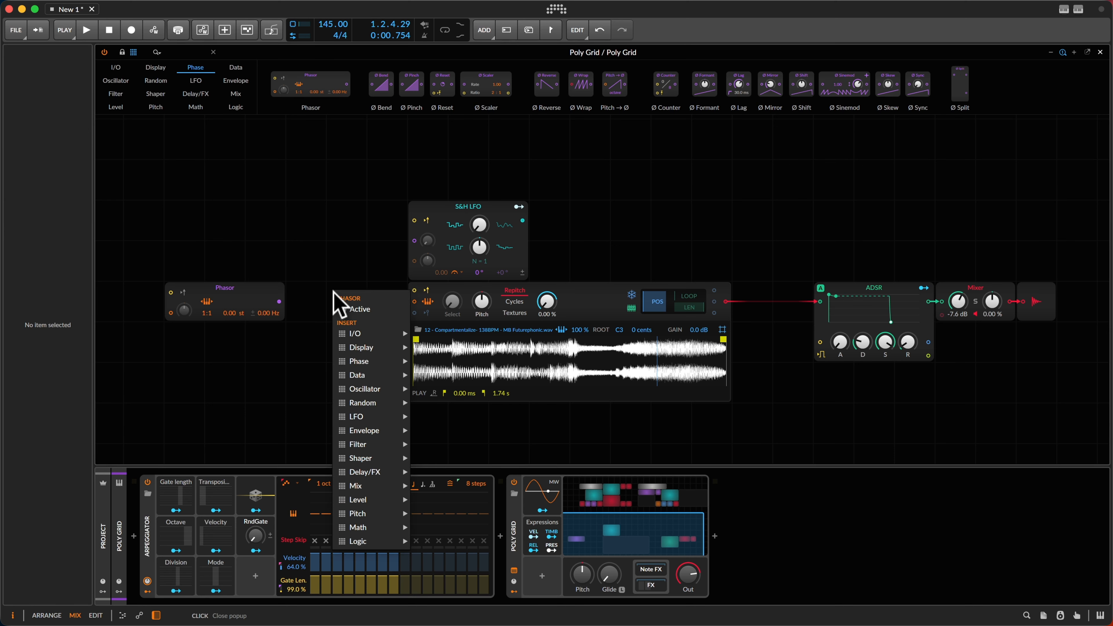
mouse_move(403, 334)
click(449, 622)
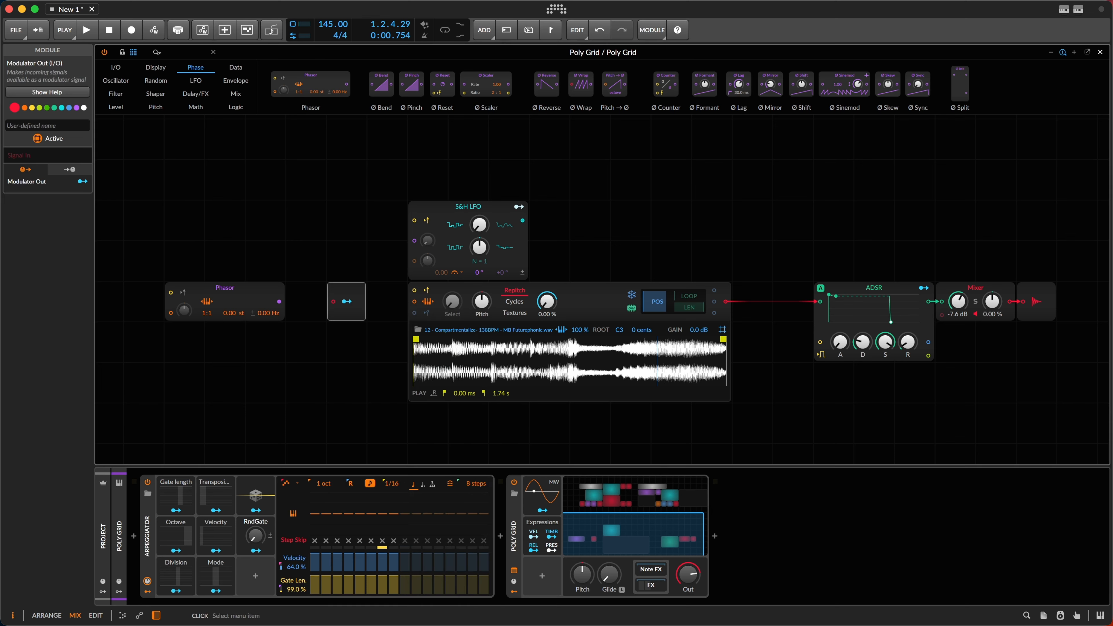
Add an Attenuate module and place it between the Phasor and the Modulator Out so that the three are connected.
right_click(256, 236)
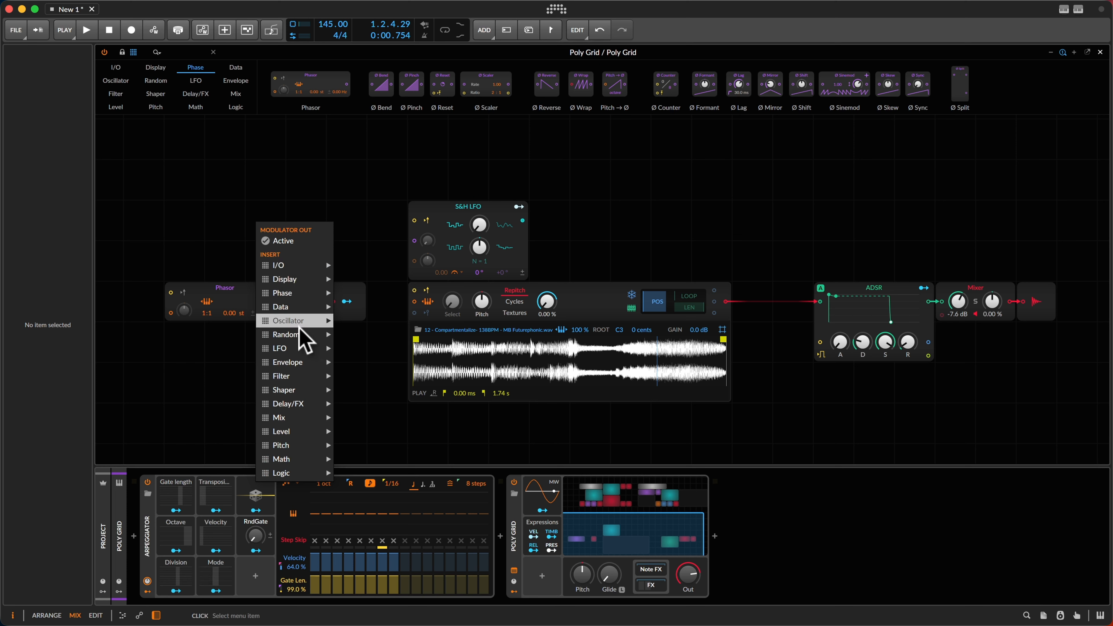
mouse_move(306, 434)
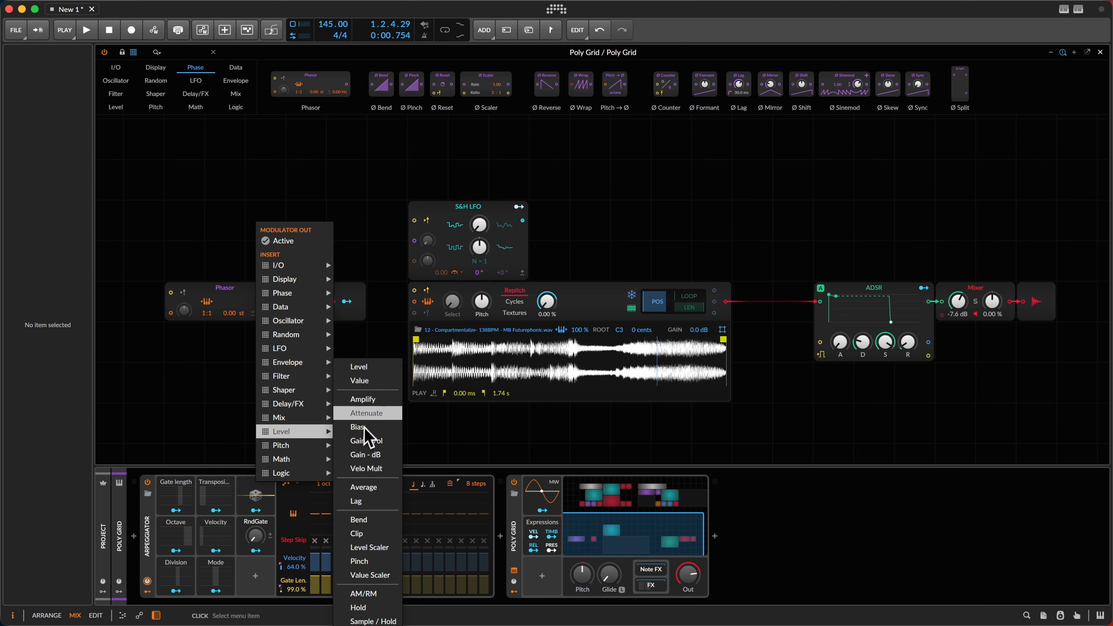
click(367, 413)
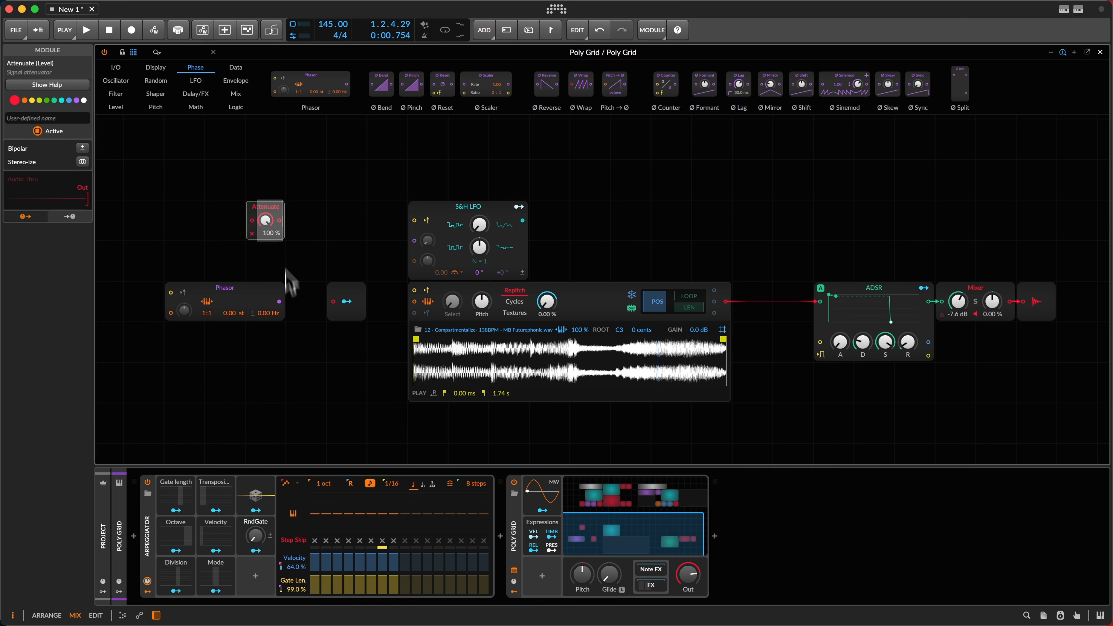
drag(268, 216, 278, 315)
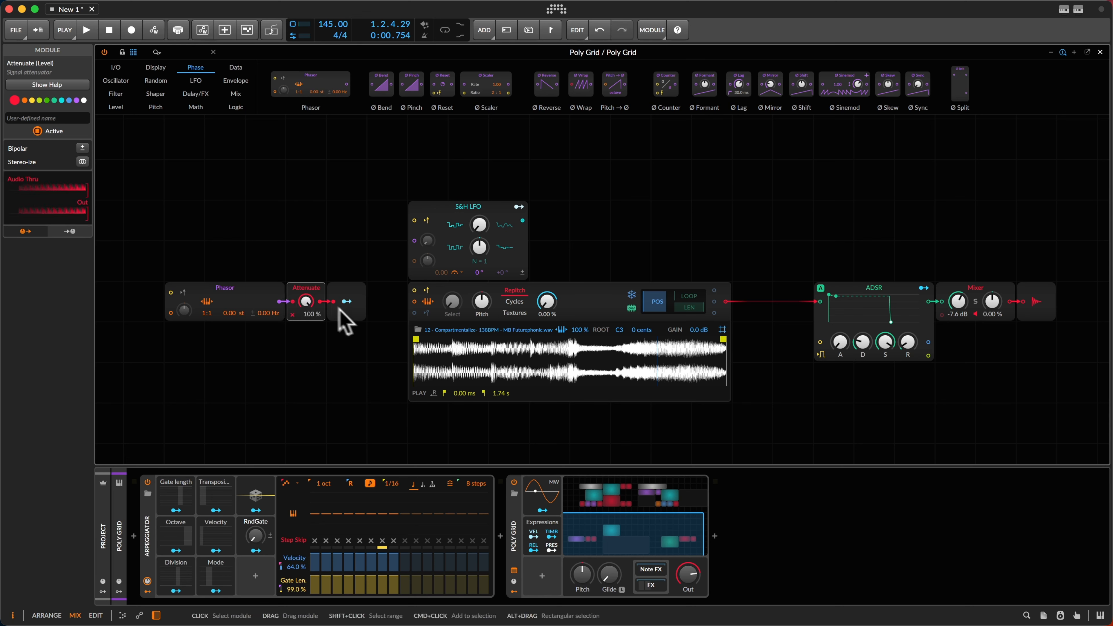
Map the Modulator Out to the Sampler's start position and adjust the modulation amount to 0.080.
drag(349, 309, 547, 304)
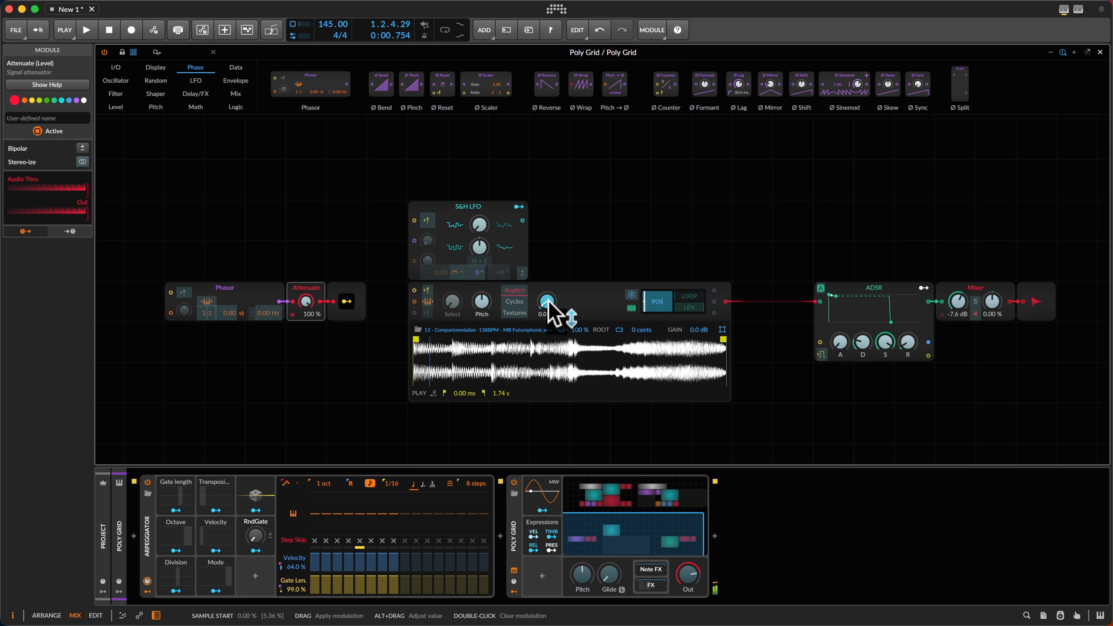
drag(548, 302, 544, 303)
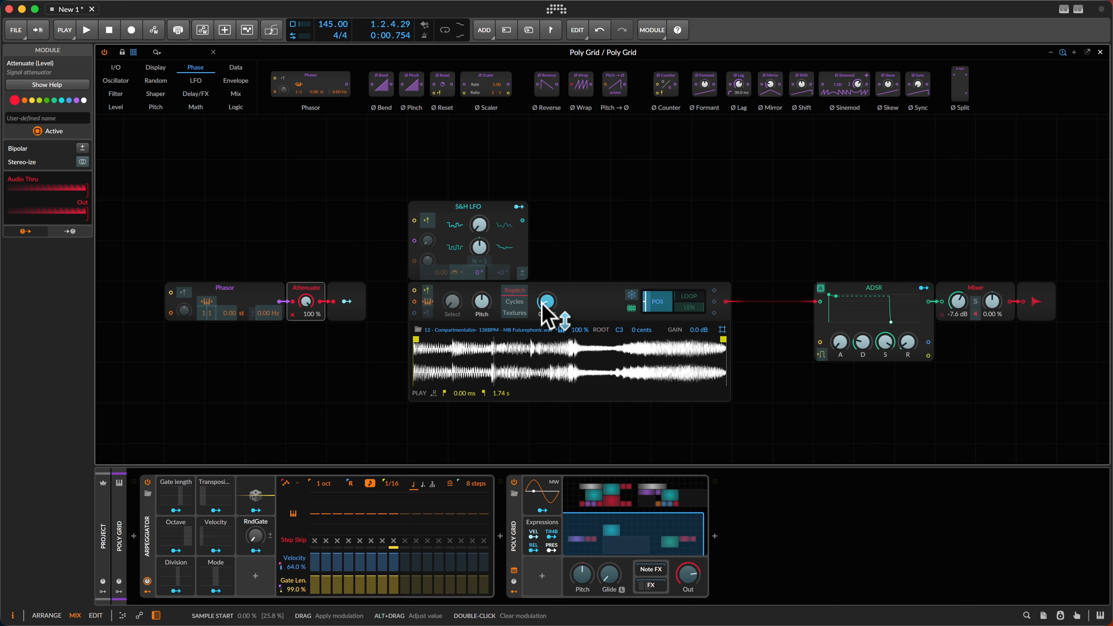
drag(546, 305, 548, 303)
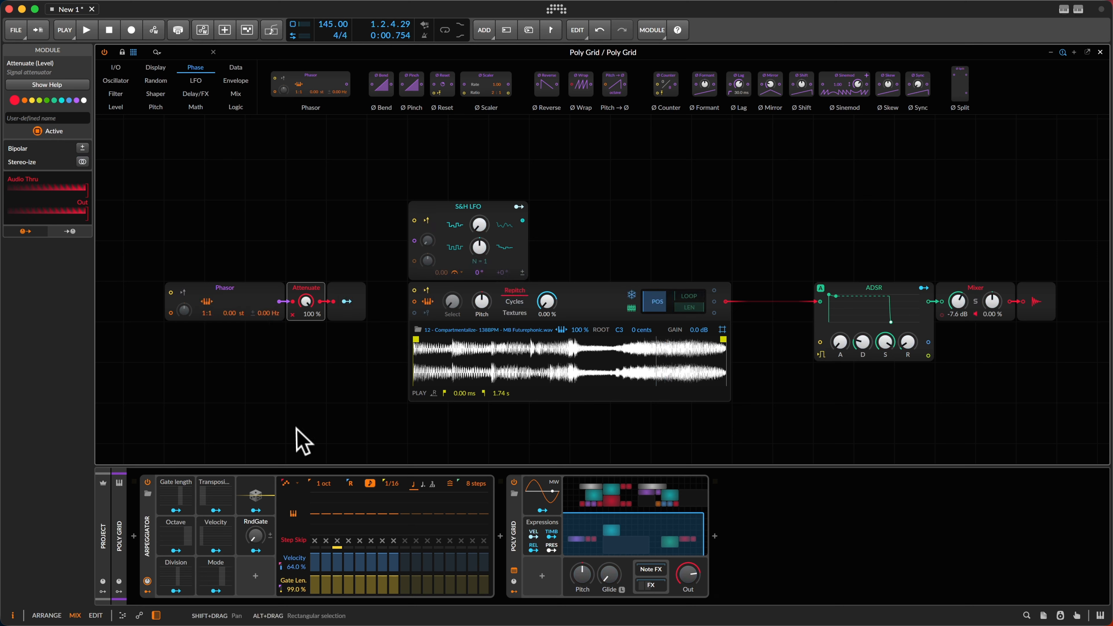
Try lower Attenuate levels while playing the note G, and return the level to 100 %.
drag(309, 298, 309, 349)
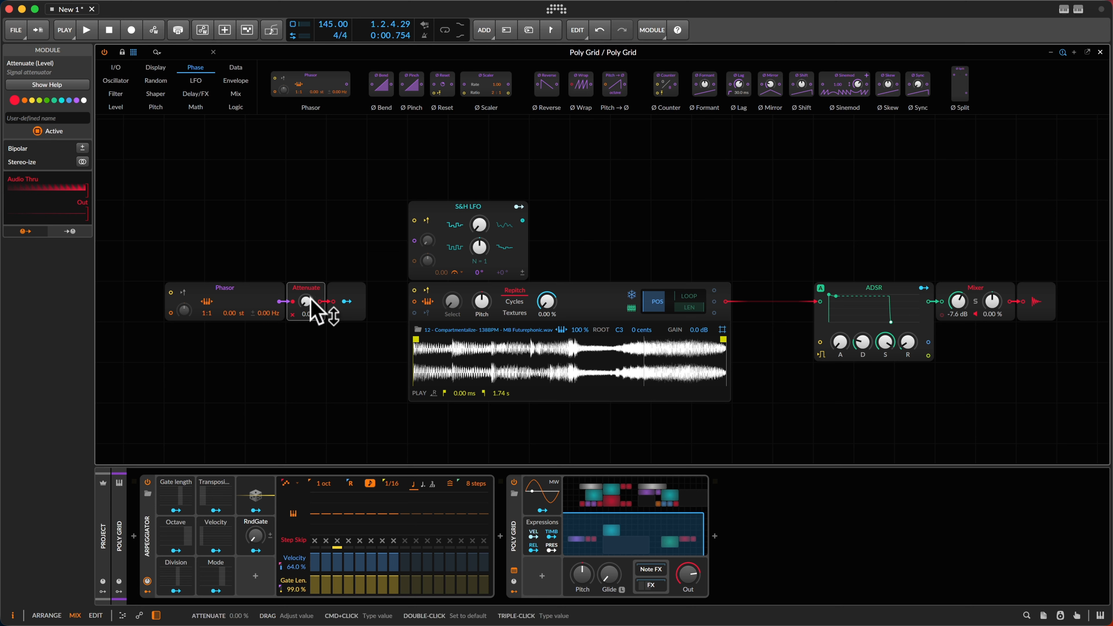
drag(309, 303, 309, 301)
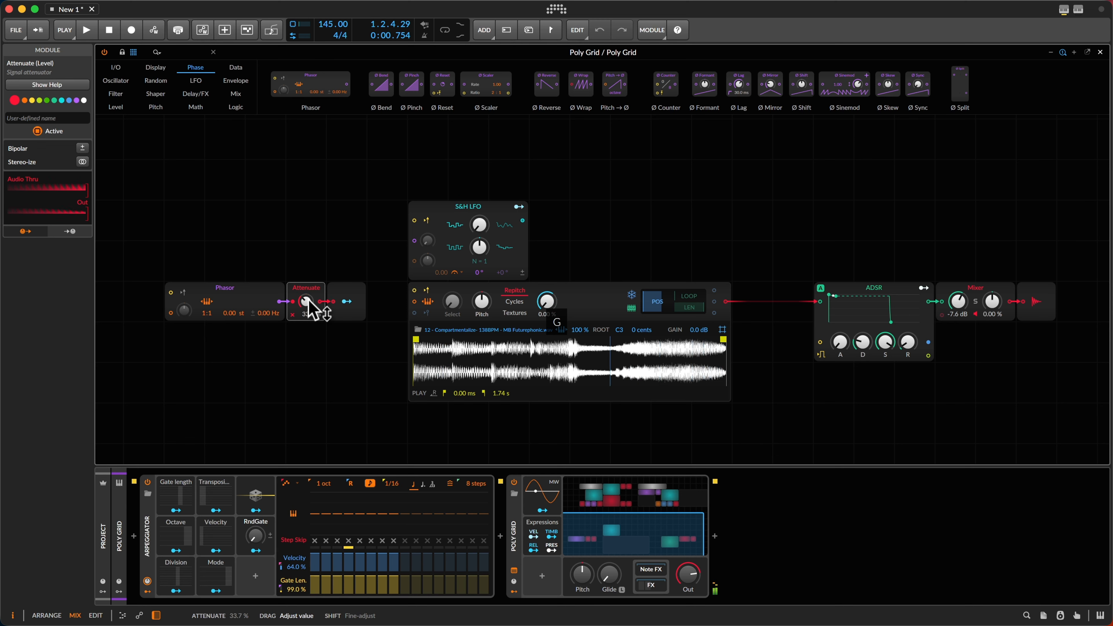
drag(309, 299, 309, 300)
click(314, 237)
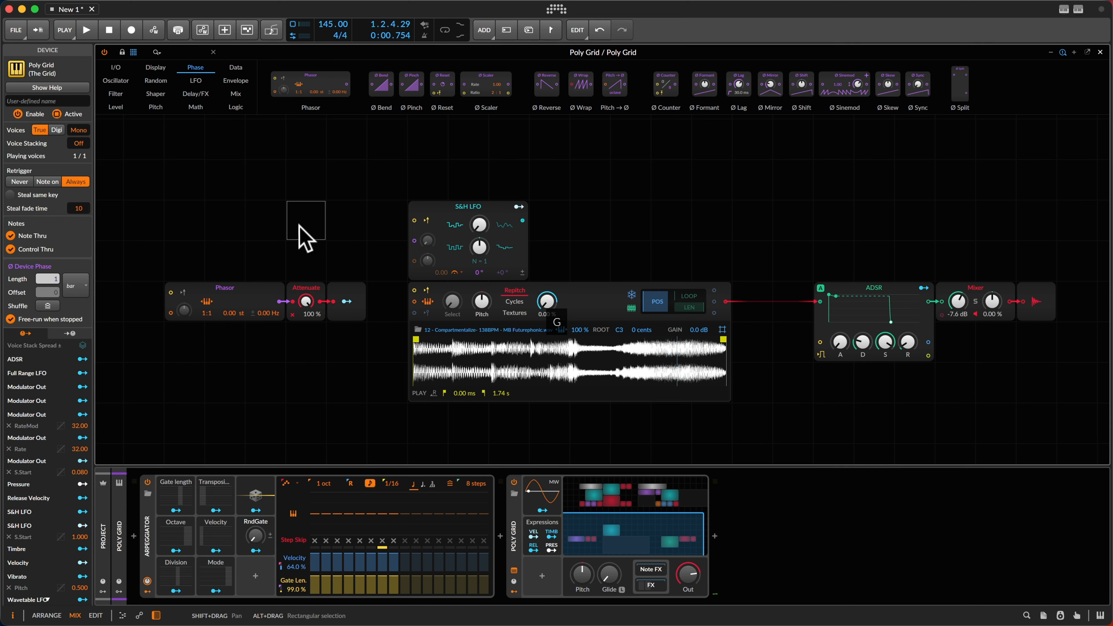
Duplicate the S&H LFO, place the copy directly above the Phasor, and map it to the Attenuate level with an amount of -0.83.
click(487, 233)
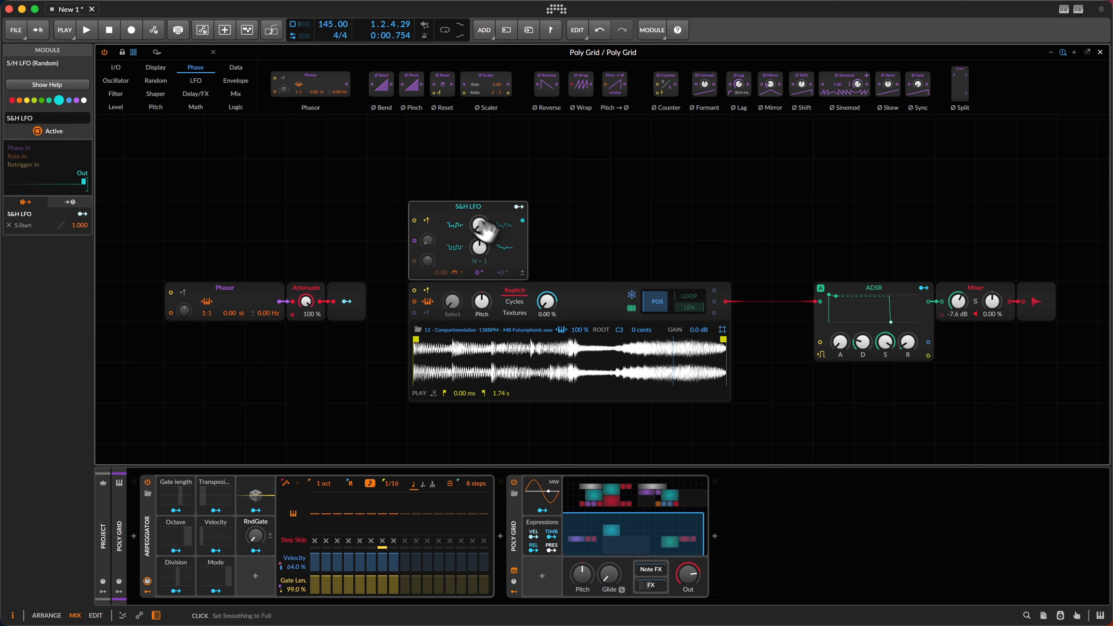
key(super+d)
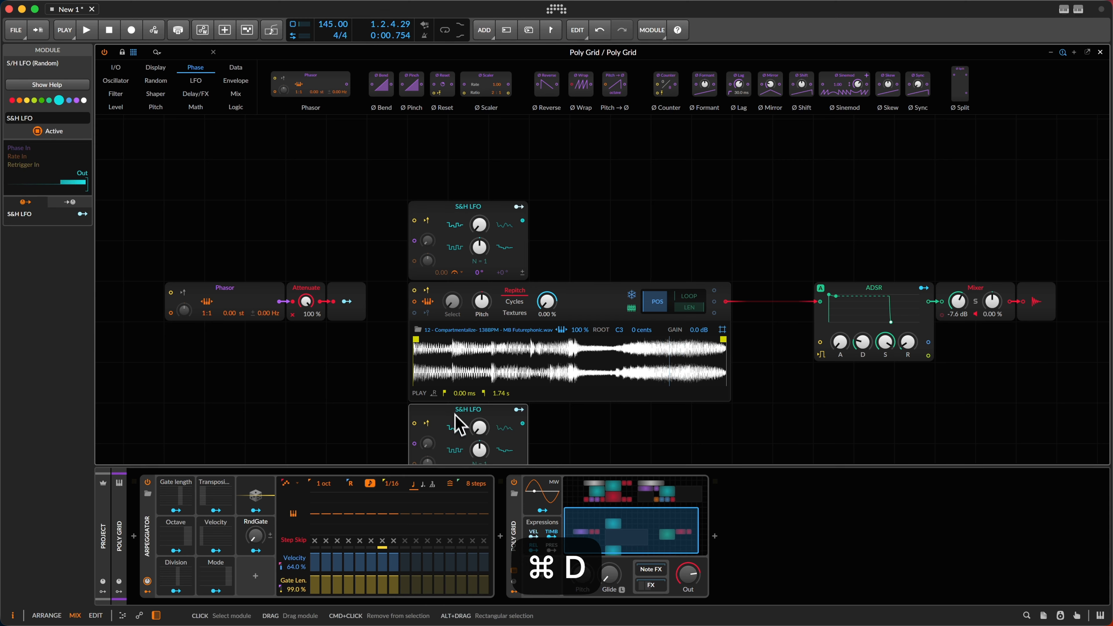
drag(459, 427, 226, 228)
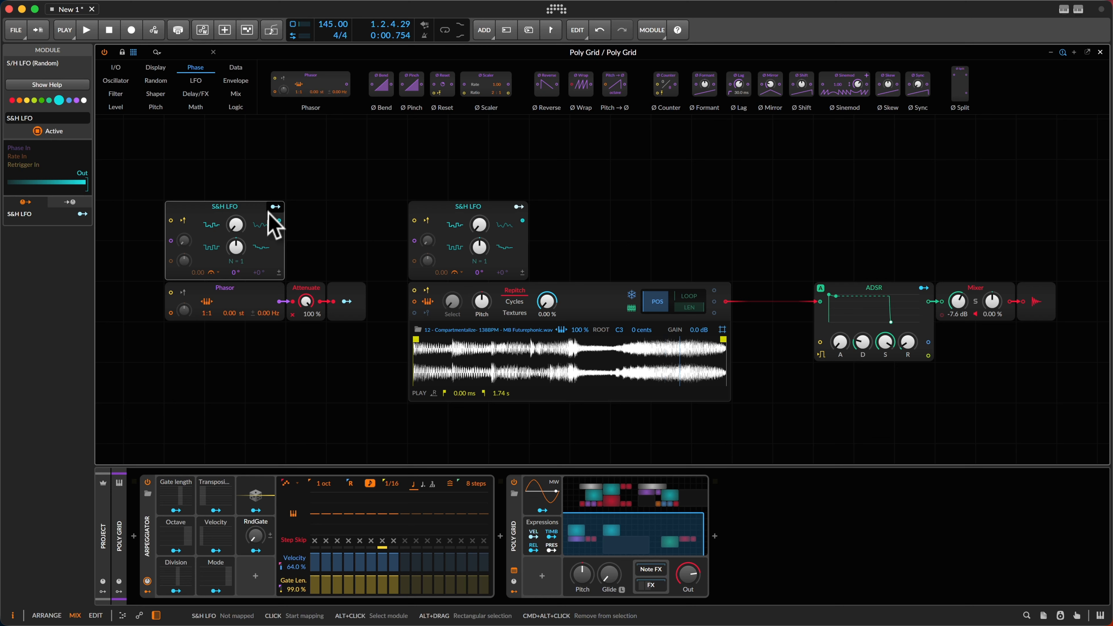
drag(301, 291, 311, 311)
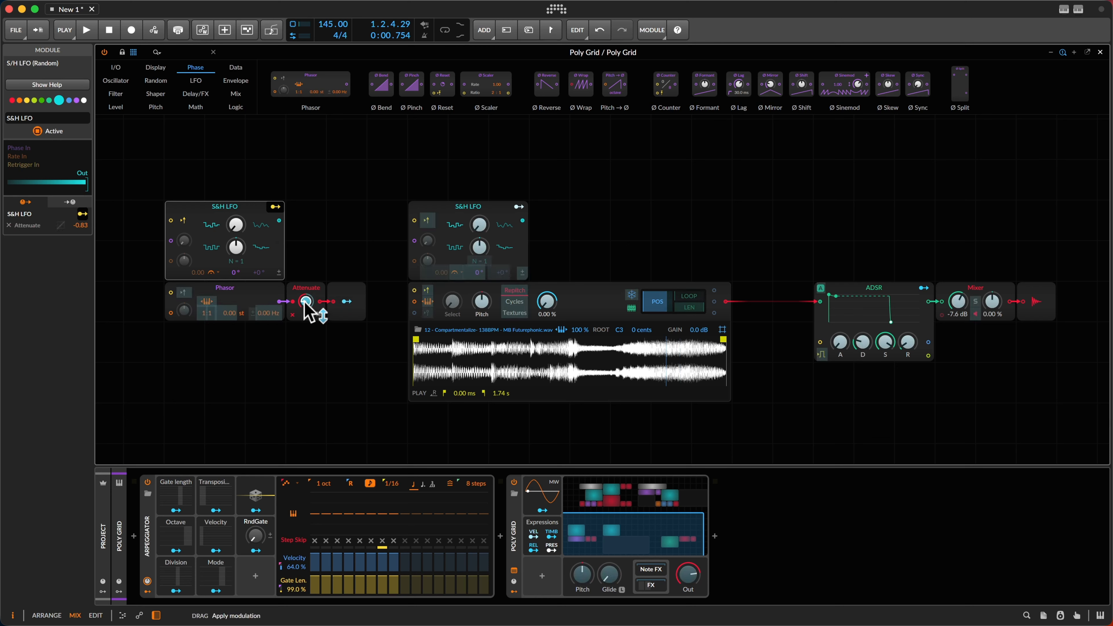
click(331, 227)
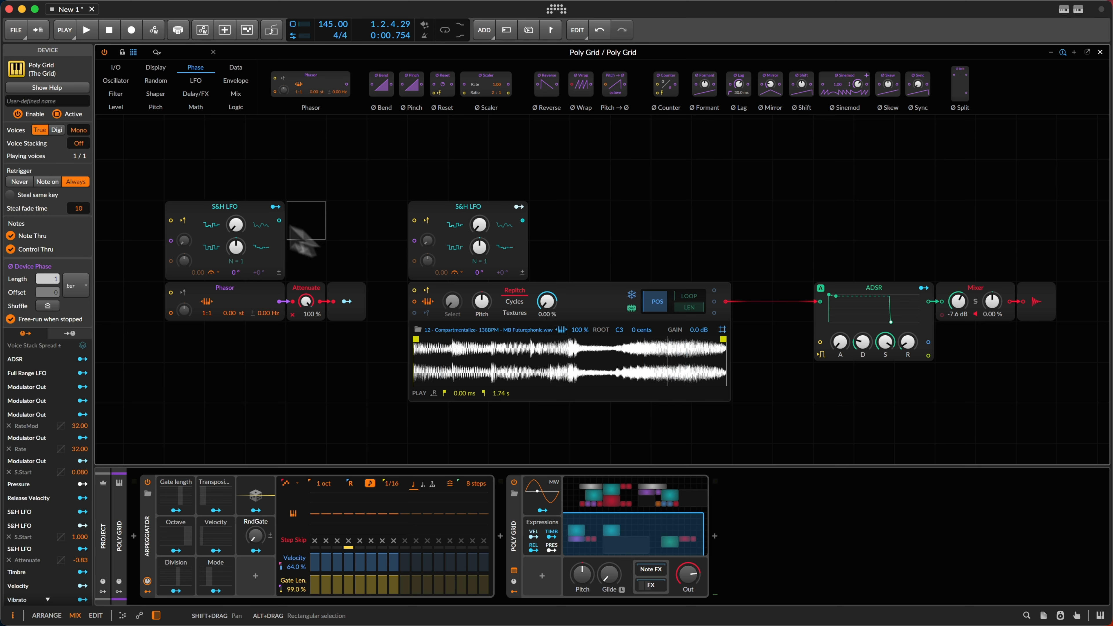
Set the Poly Grid's voice stacking to 2 and map Voice Stack Spread to the Mixer's pan with an amount of 0.914.
drag(80, 148, 81, 148)
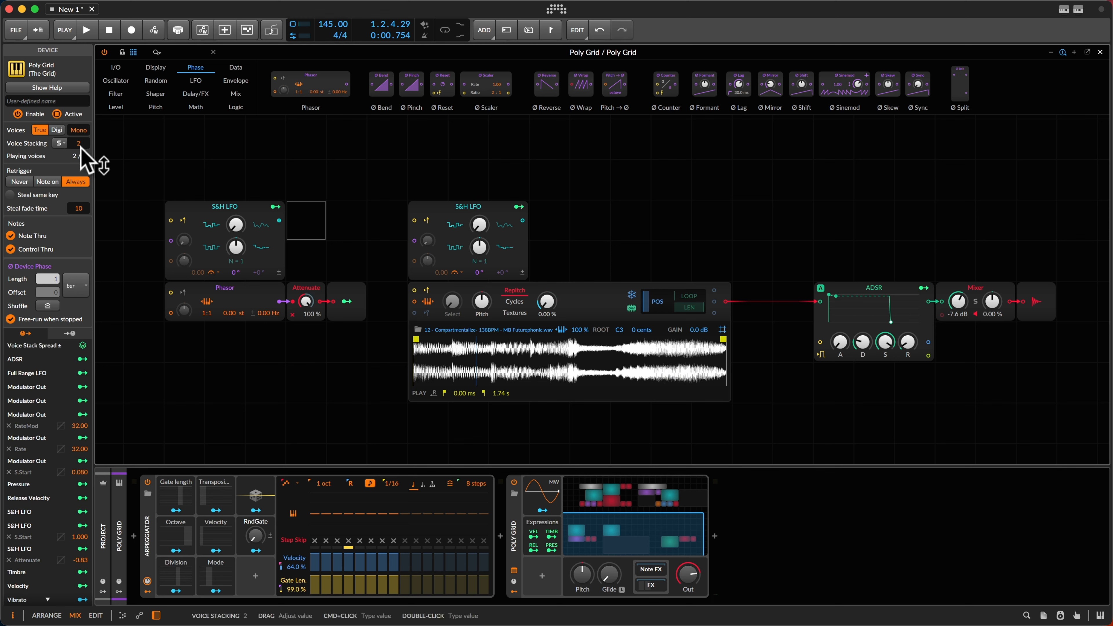
click(508, 214)
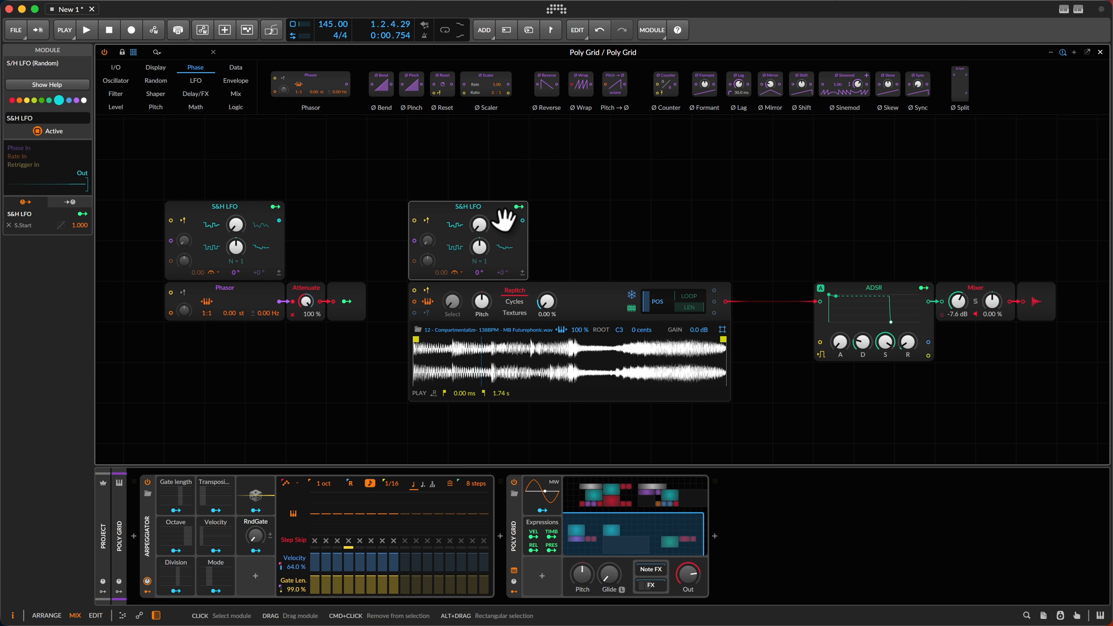
drag(409, 143, 569, 247)
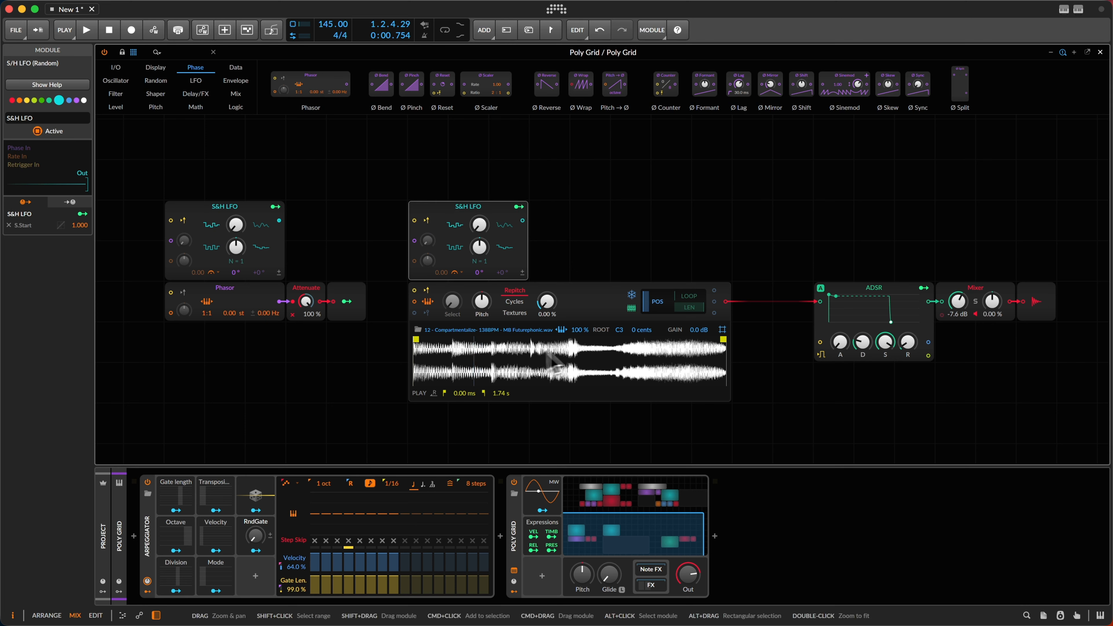
key(g)
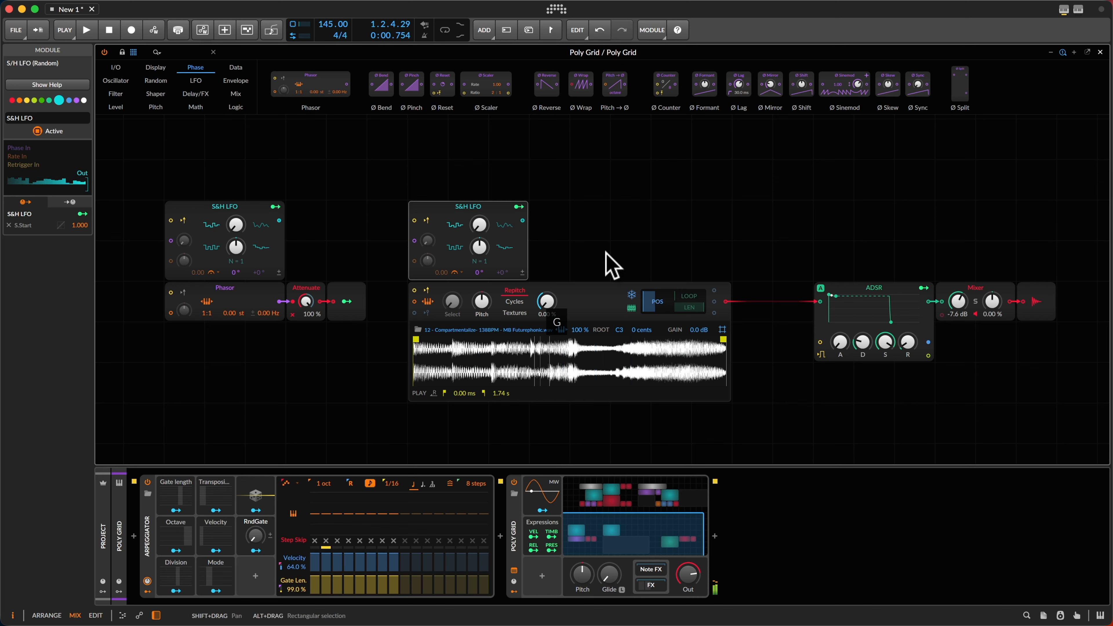
click(598, 263)
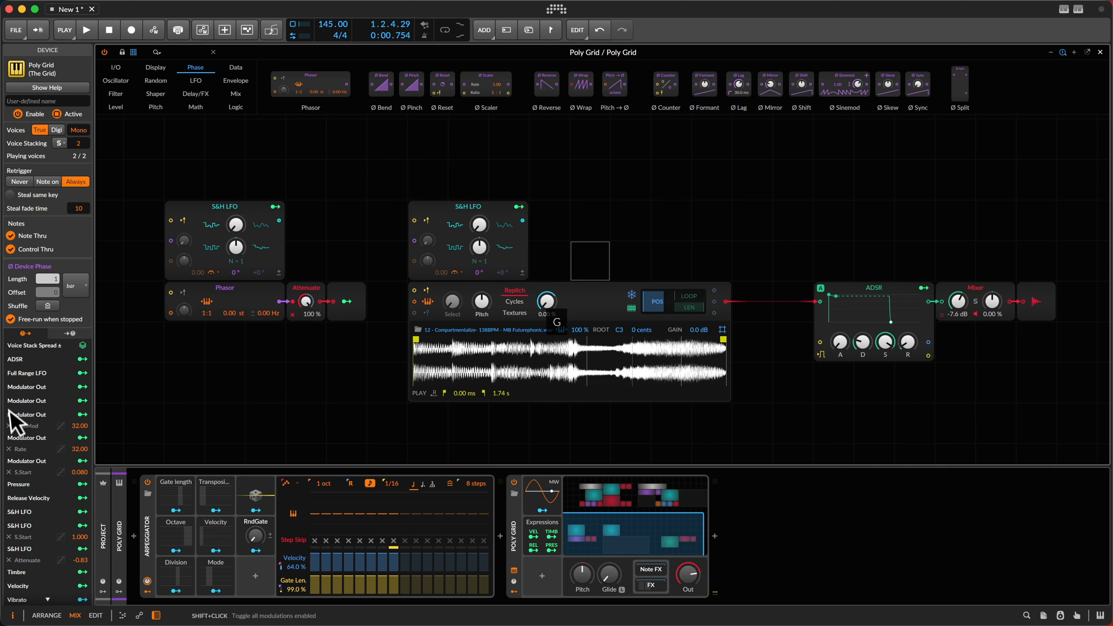
click(83, 345)
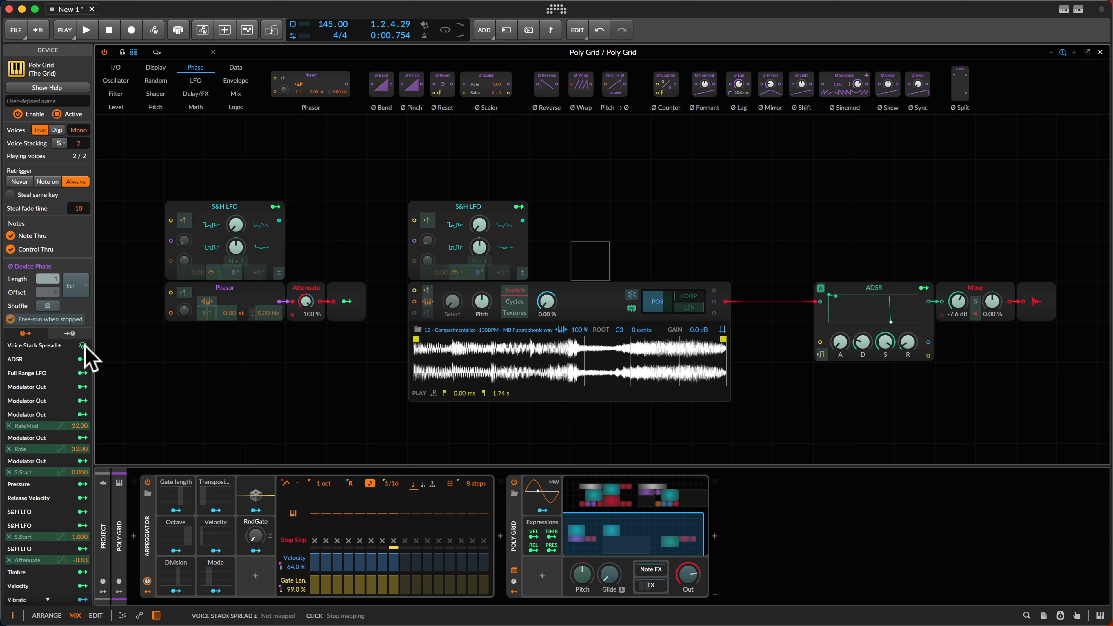
mouse_move(991, 321)
mouse_down()
mouse_move(988, 306)
mouse_move(988, 317)
mouse_up()
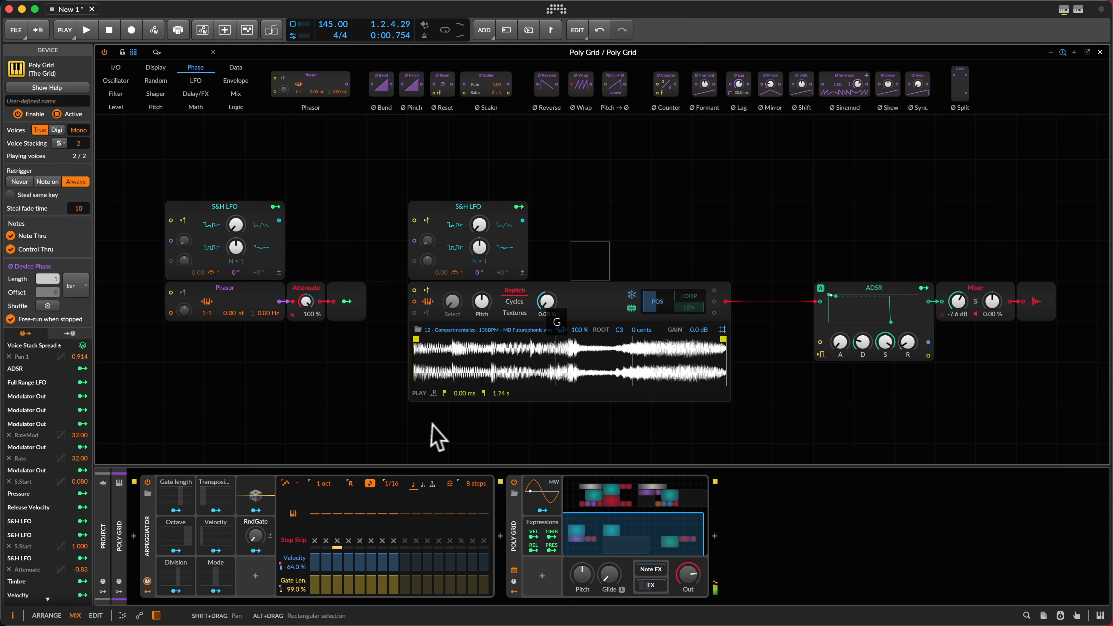
double_click(684, 549)
double_click(688, 548)
click(799, 566)
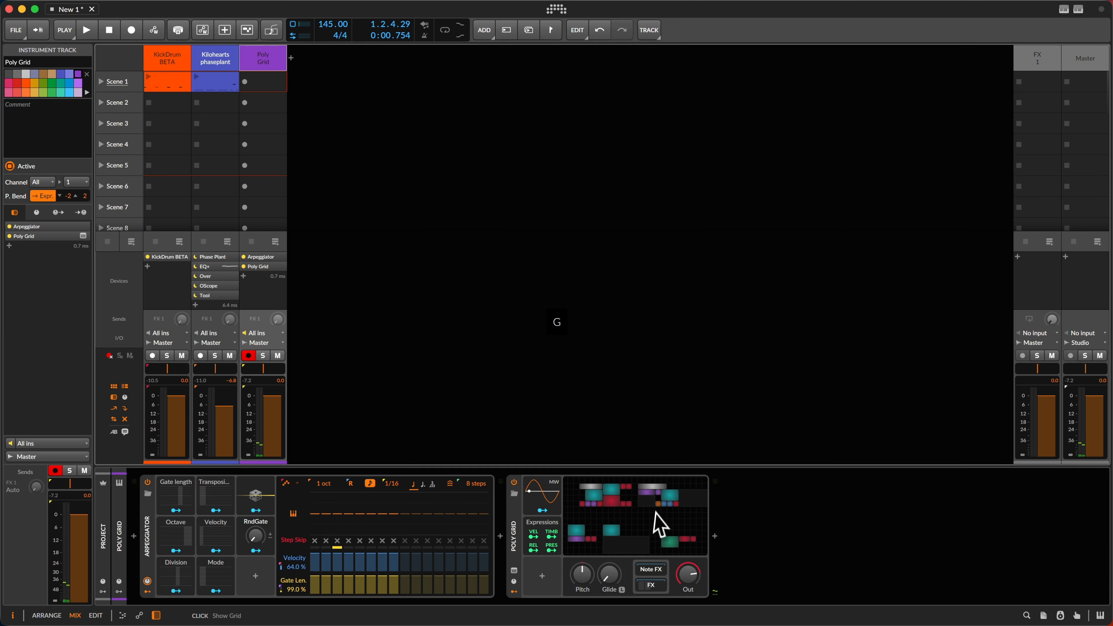
double_click(658, 527)
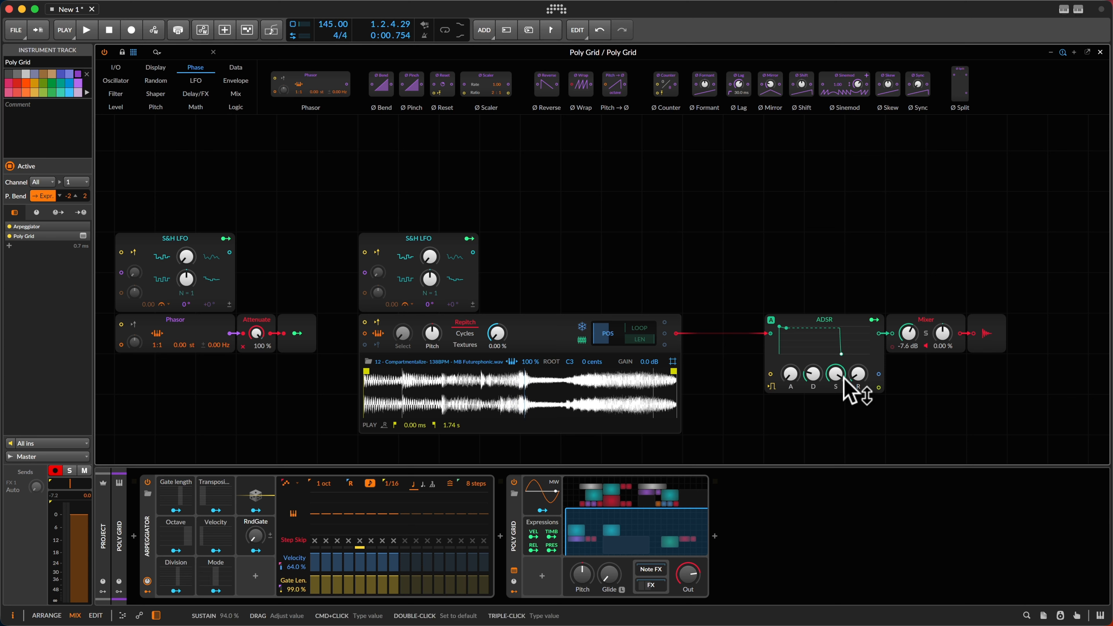
Lower the ADSR's sustain to zero and lengthen its decay to about 160 ms while playing notes through the Arpeggiator.
drag(841, 376, 838, 379)
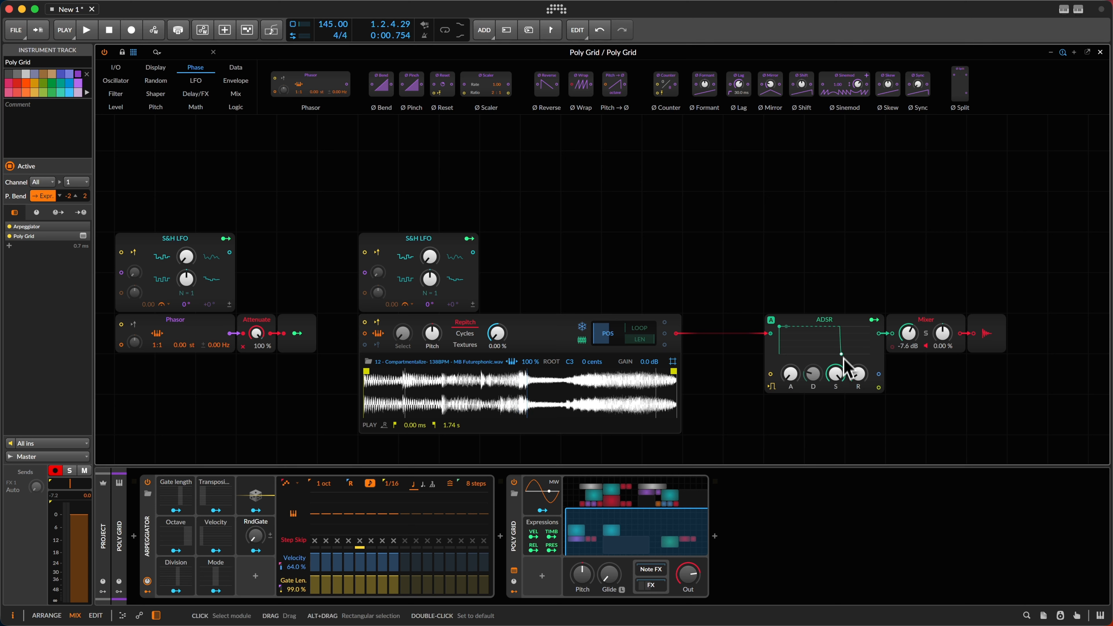
drag(843, 380, 867, 432)
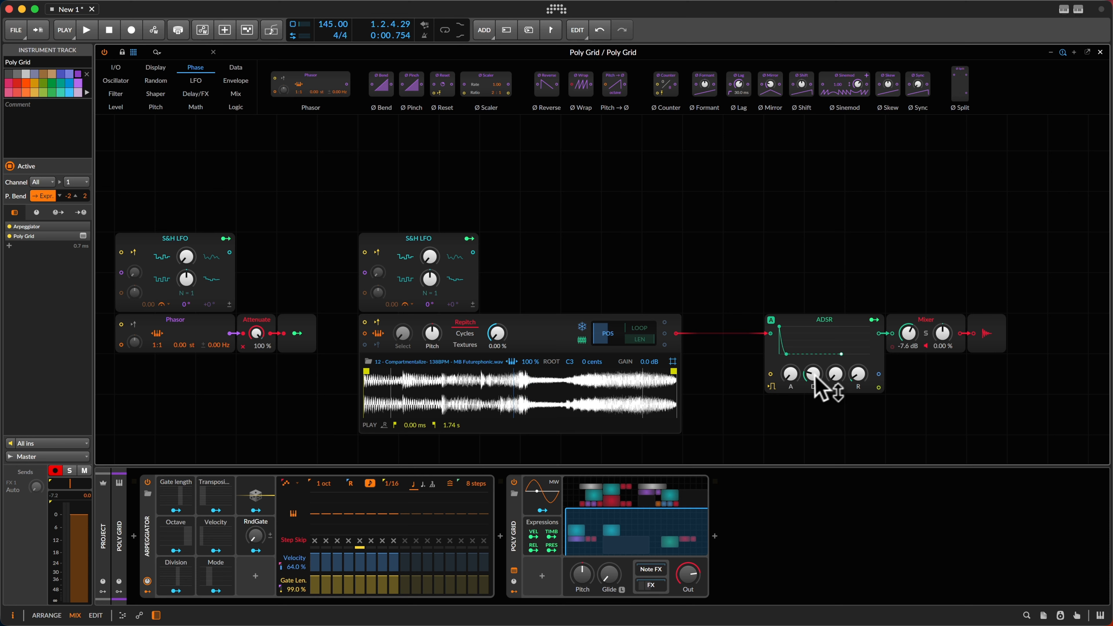
drag(810, 381, 809, 377)
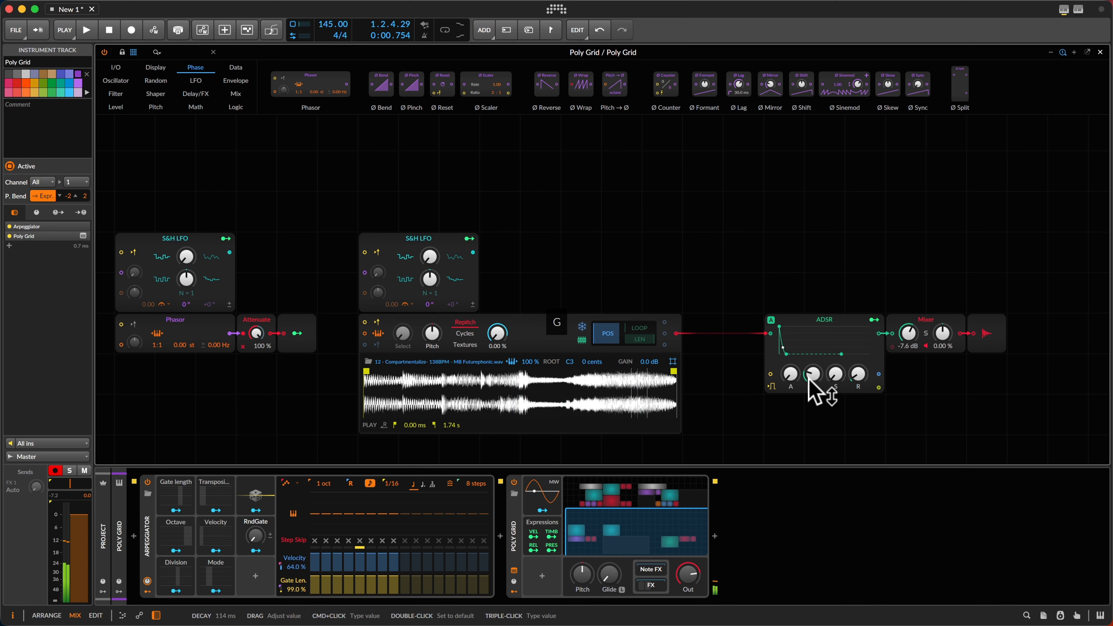
drag(808, 380, 809, 376)
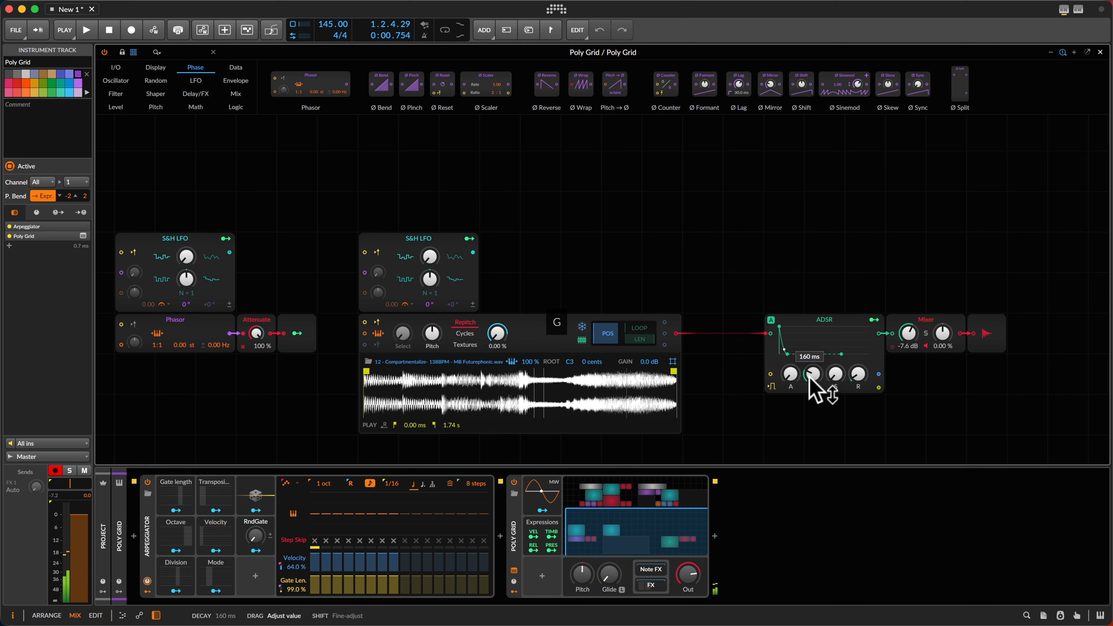
scroll(529, 178, down, 1)
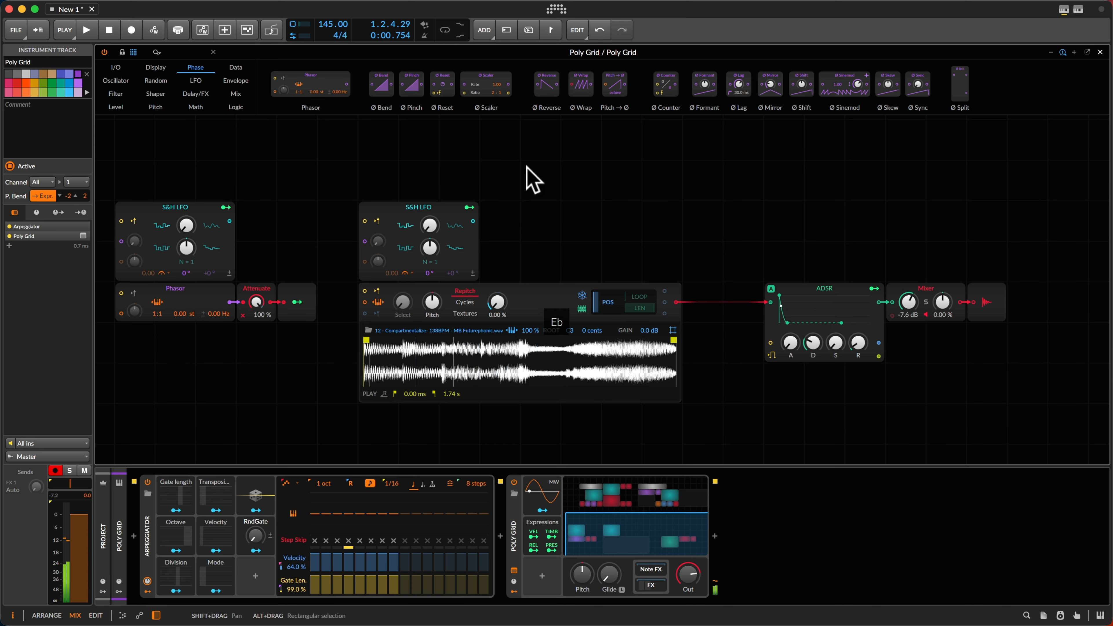
key(g)
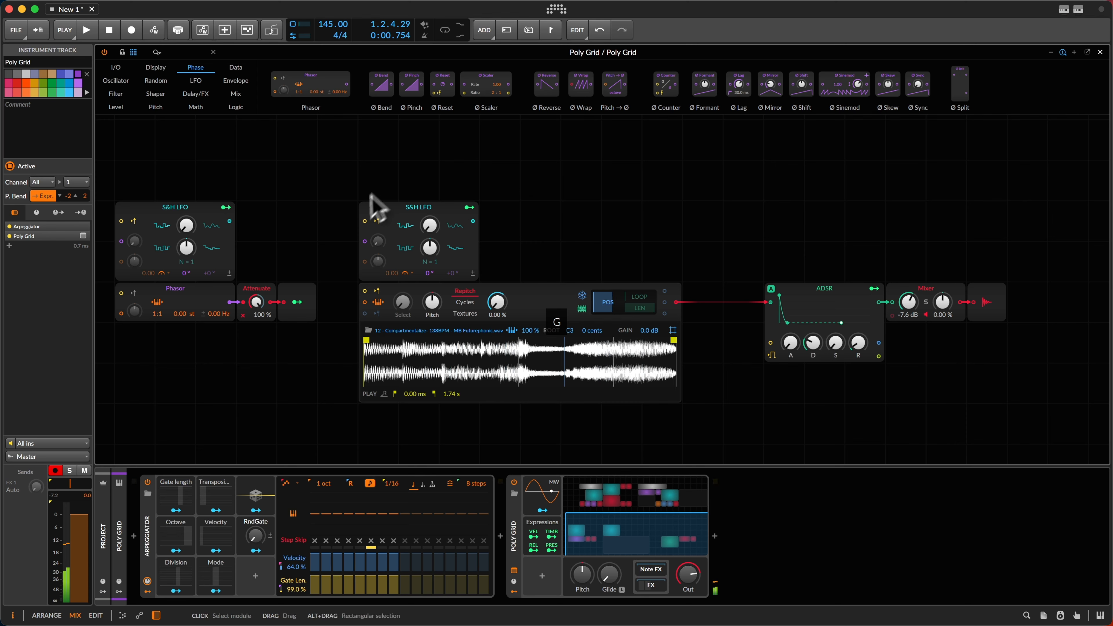
Duplicate the Sampler's S&H LFO, place the copy below the ADSR, and map it to the ADSR's decay with an amount of about 0.274.
click(403, 209)
key(cmd+d)
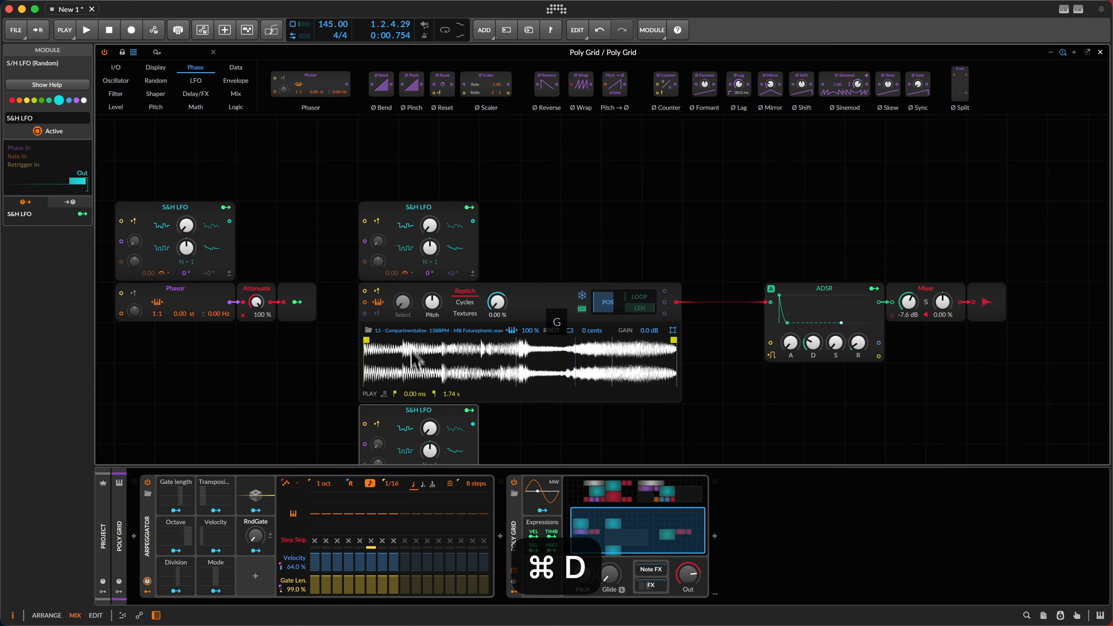
drag(416, 390, 740, 382)
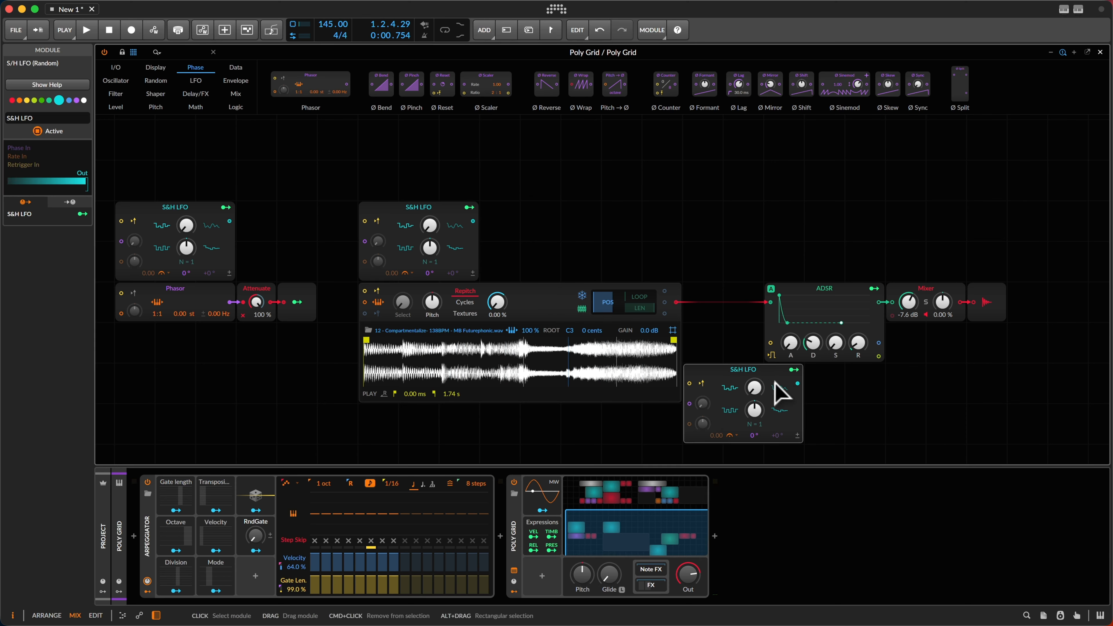
click(793, 370)
drag(813, 346, 805, 348)
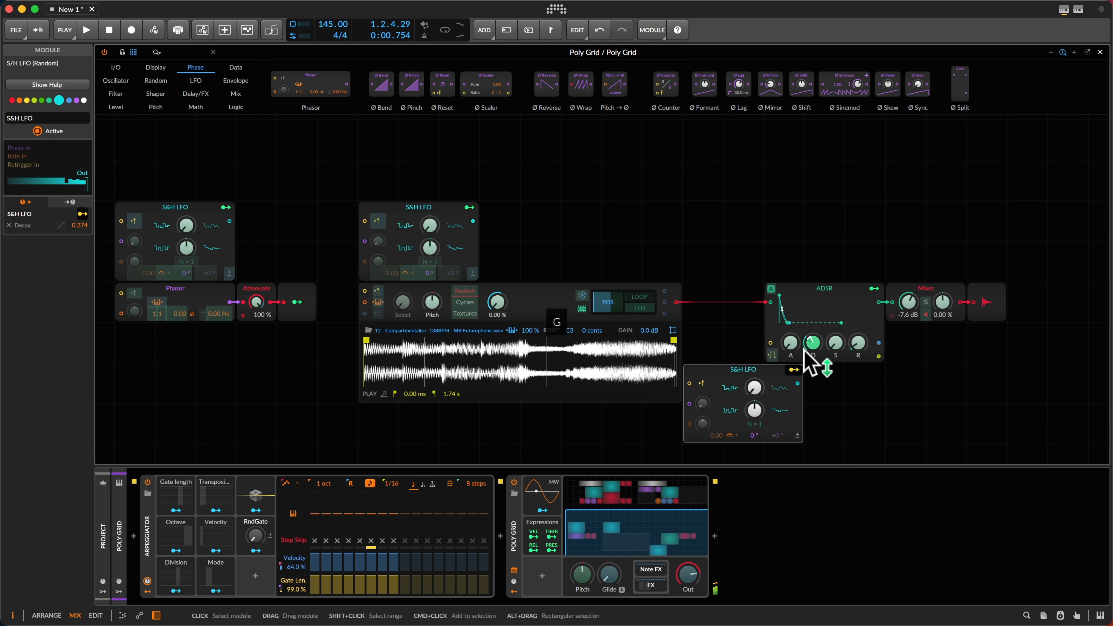
Remove the mapping of the S&H LFO below the ADSR from the ADSR's decay.
click(796, 372)
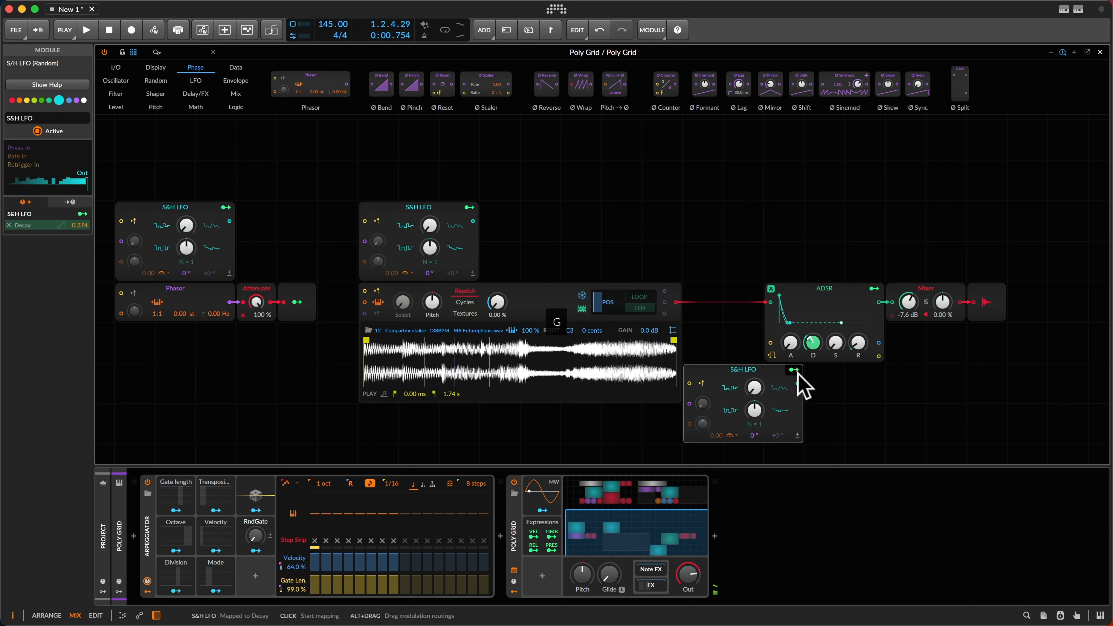
click(795, 371)
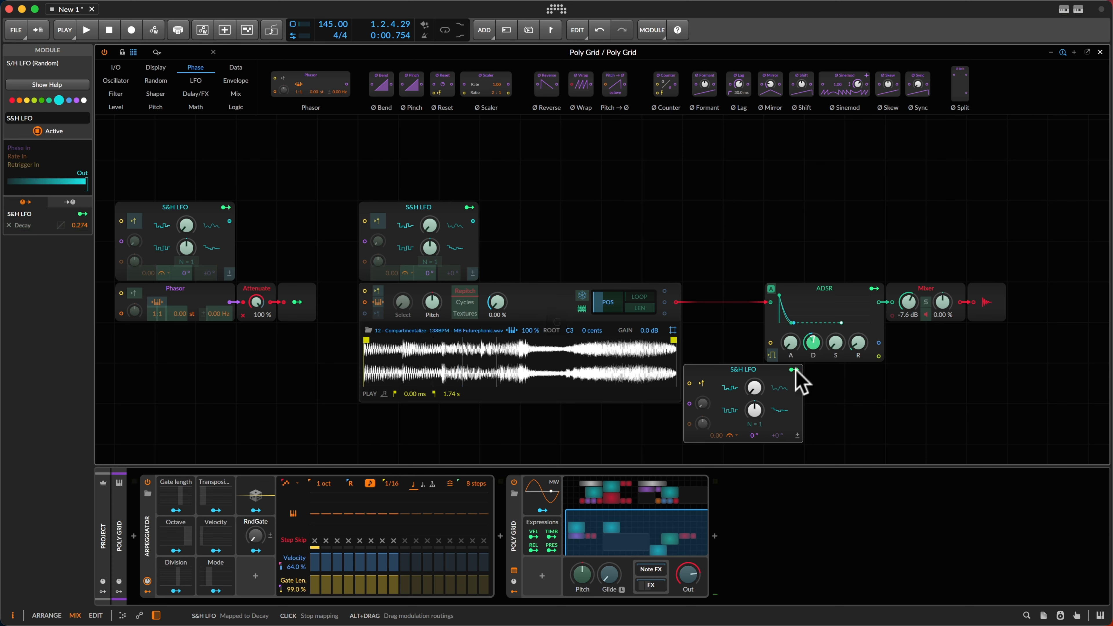
double_click(812, 342)
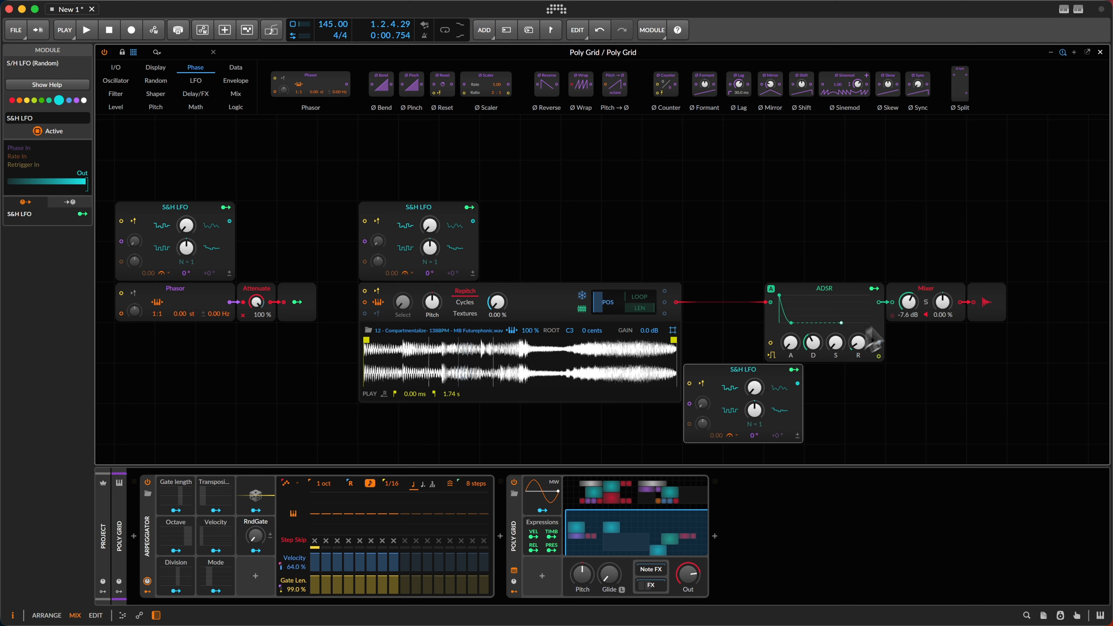
click(935, 286)
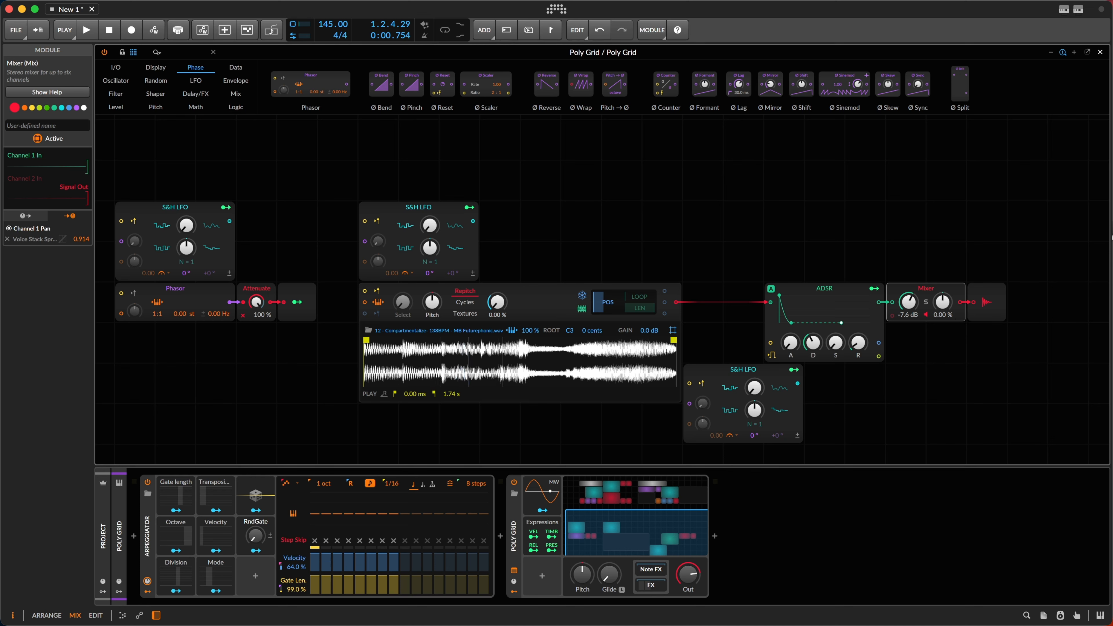
click(736, 388)
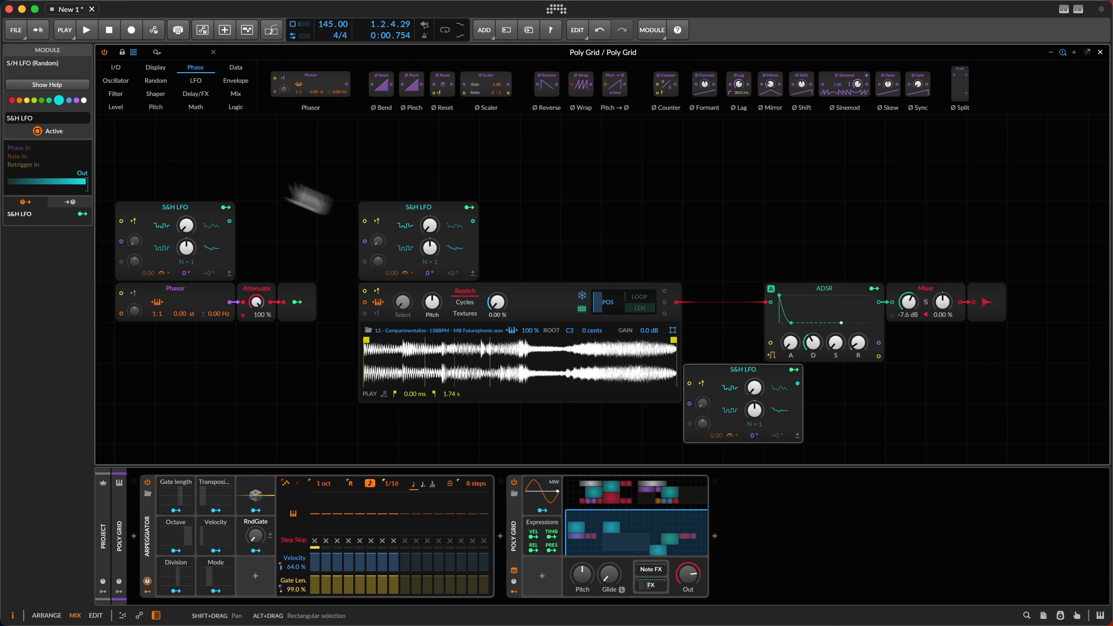
Add a Poly → Mono module after the S&H LFO below the ADSR and chain a Modulator Out behind it.
click(180, 55)
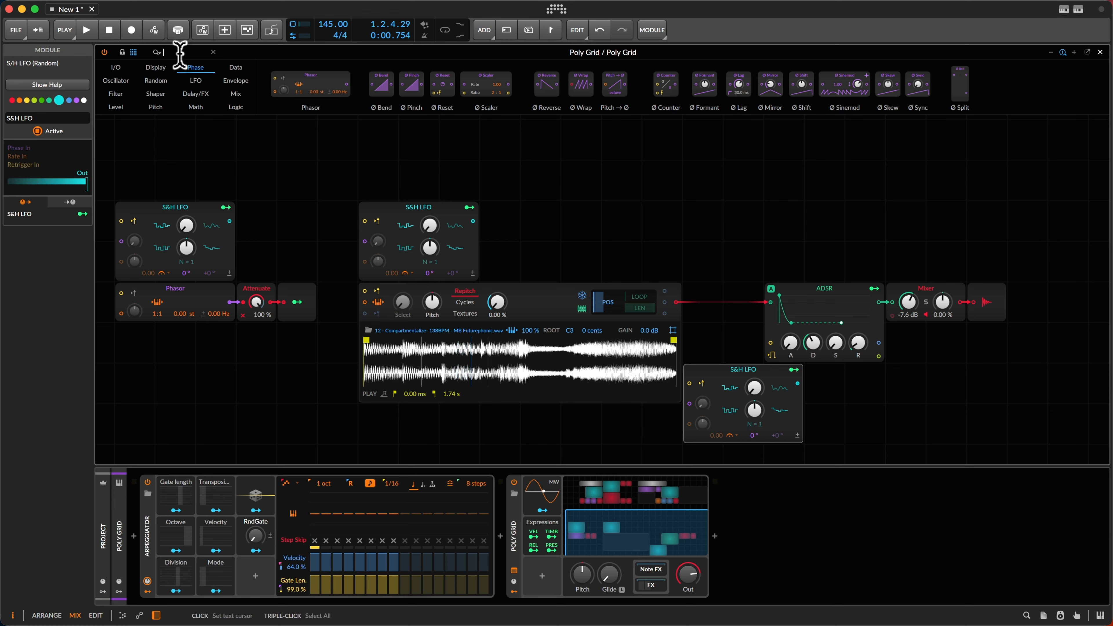
text(mon)
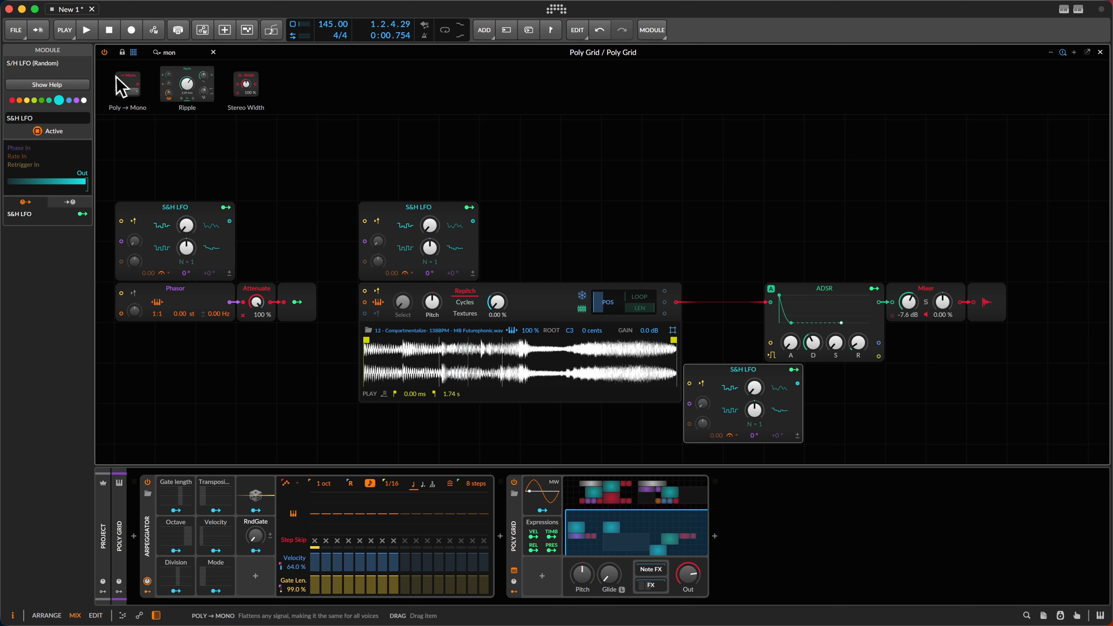
drag(130, 81, 519, 180)
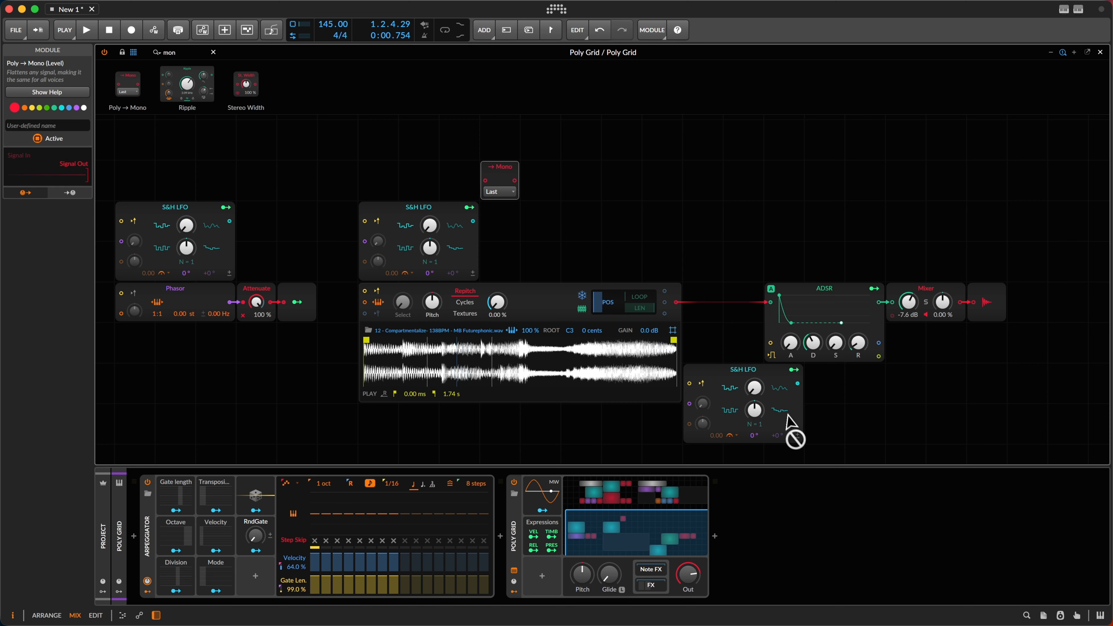
drag(805, 393, 806, 396)
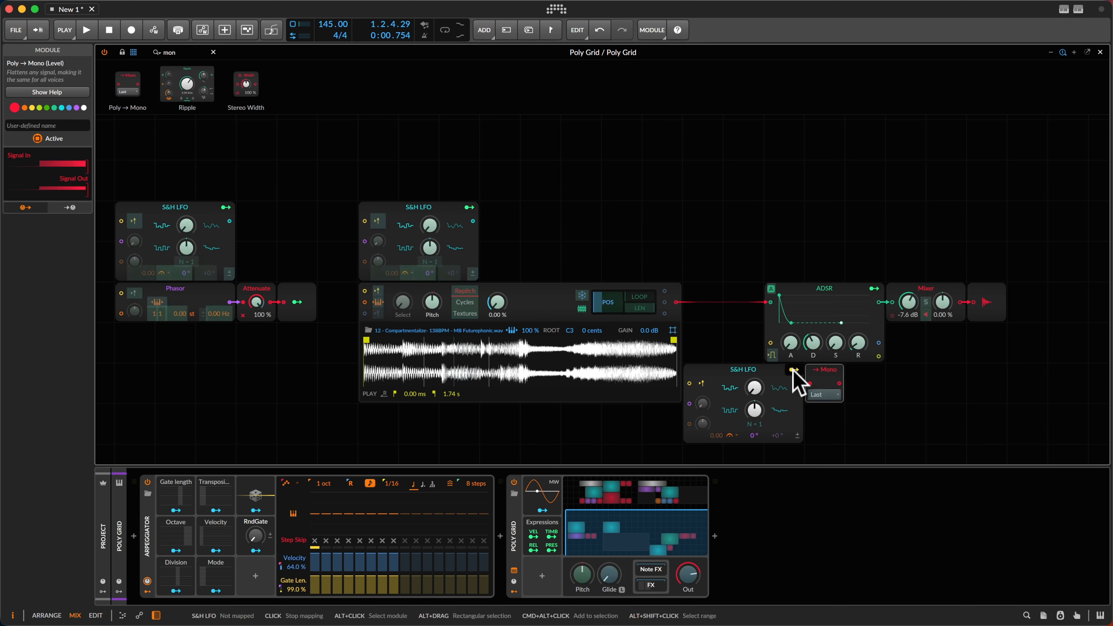
right_click(884, 387)
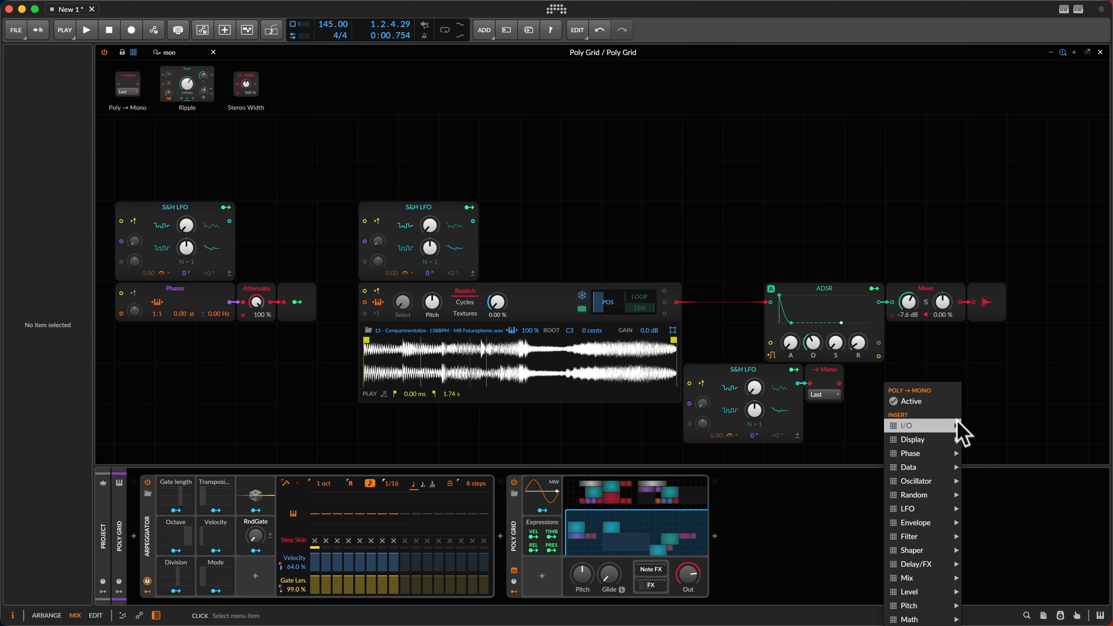
mouse_move(951, 425)
click(966, 596)
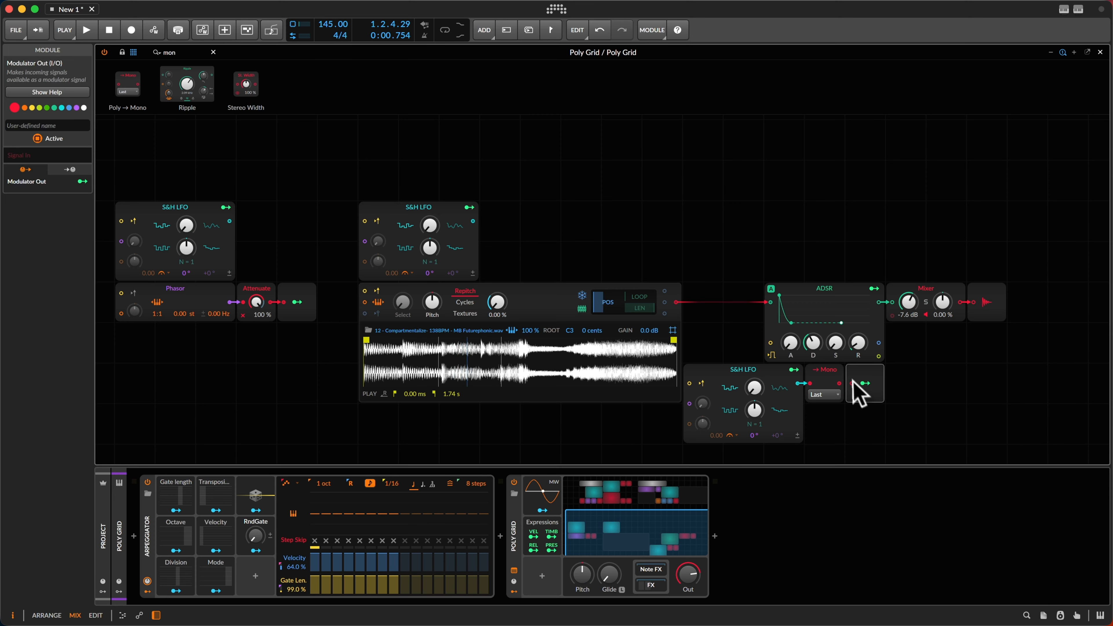
Review the voice-merging options of the Poly → Mono module and keep it set to Last.
click(819, 388)
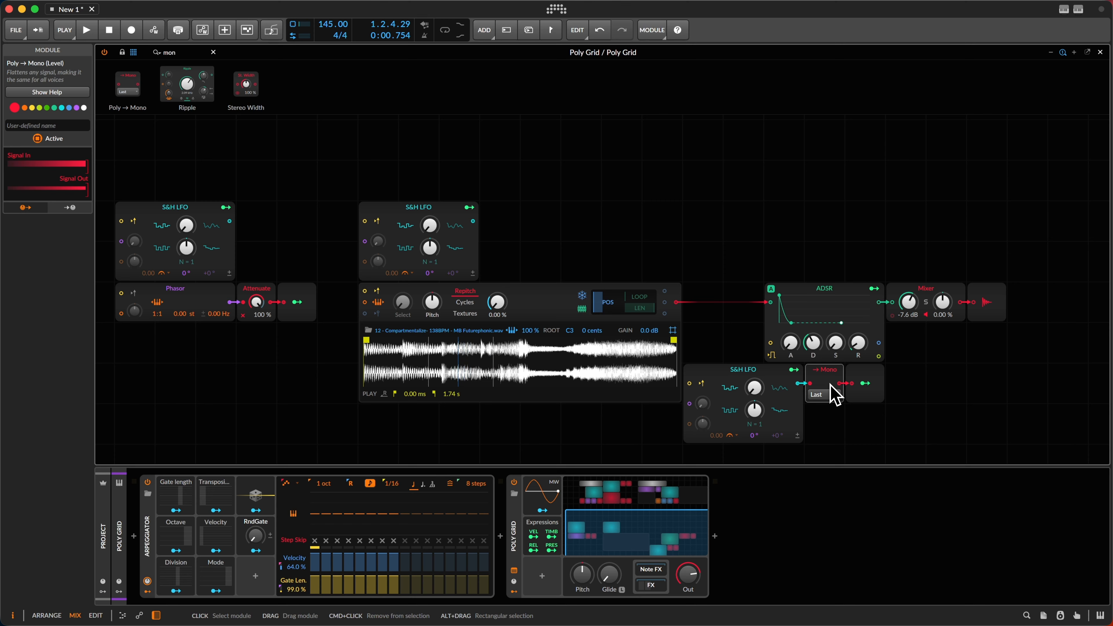
click(830, 394)
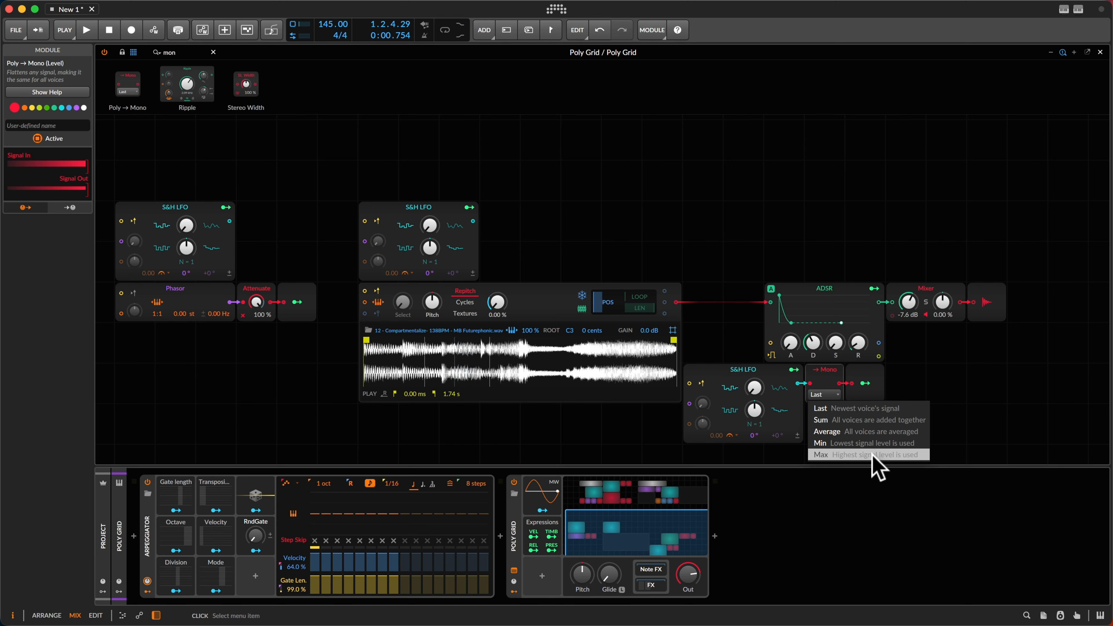
click(865, 410)
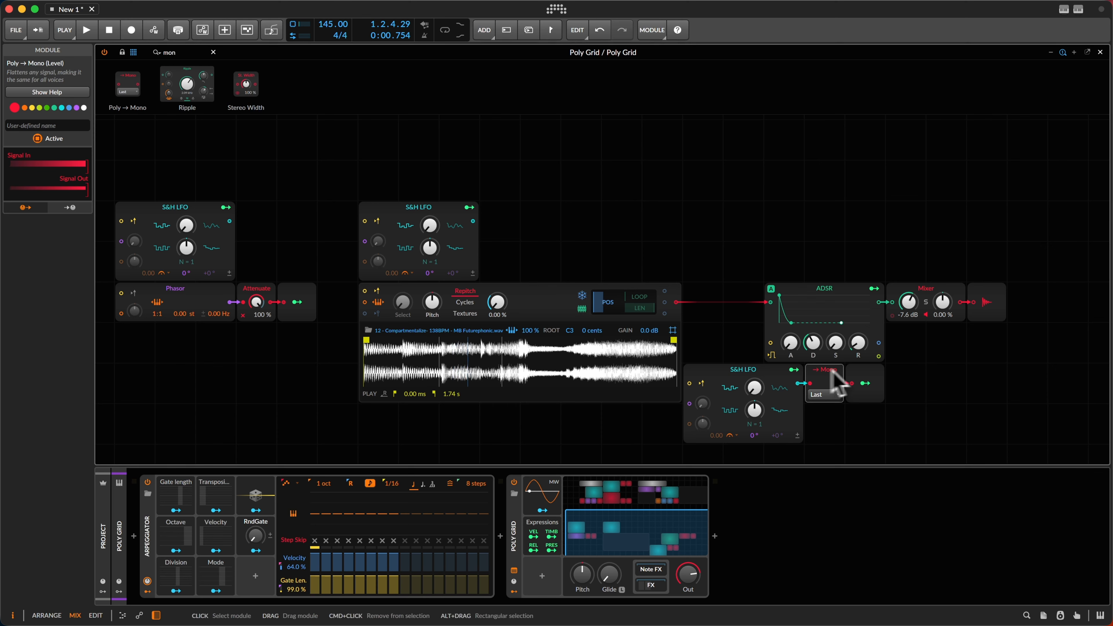
Map the Modulator Out behind Poly → Mono to the ADSR's decay with an amount of 0.171, and shorten the decay while playing notes.
drag(869, 383, 819, 349)
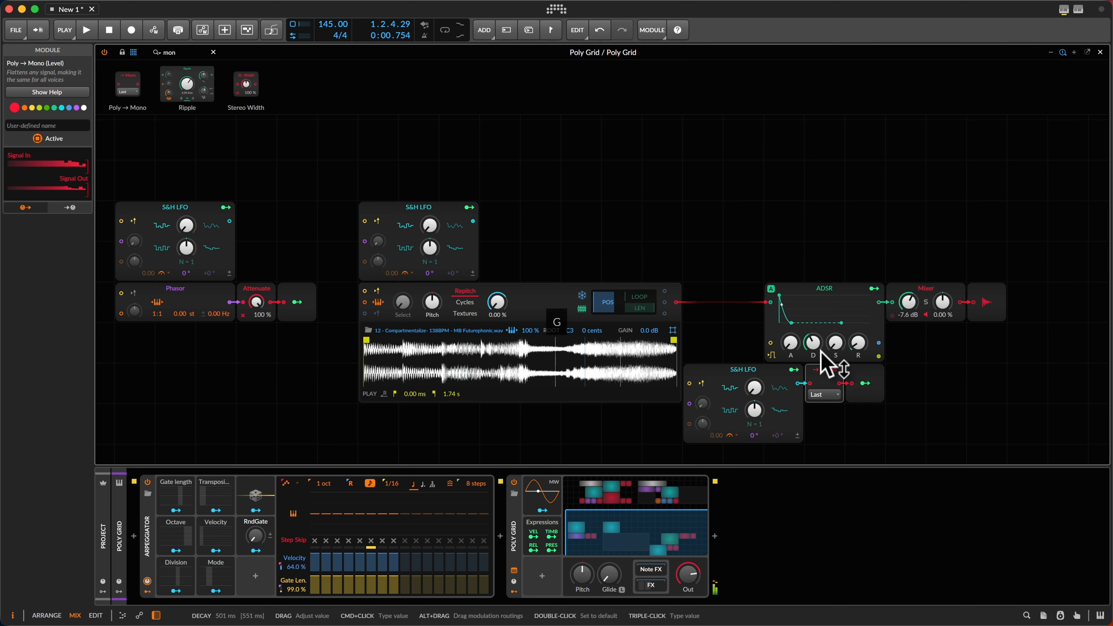
scroll(813, 344, down, 5)
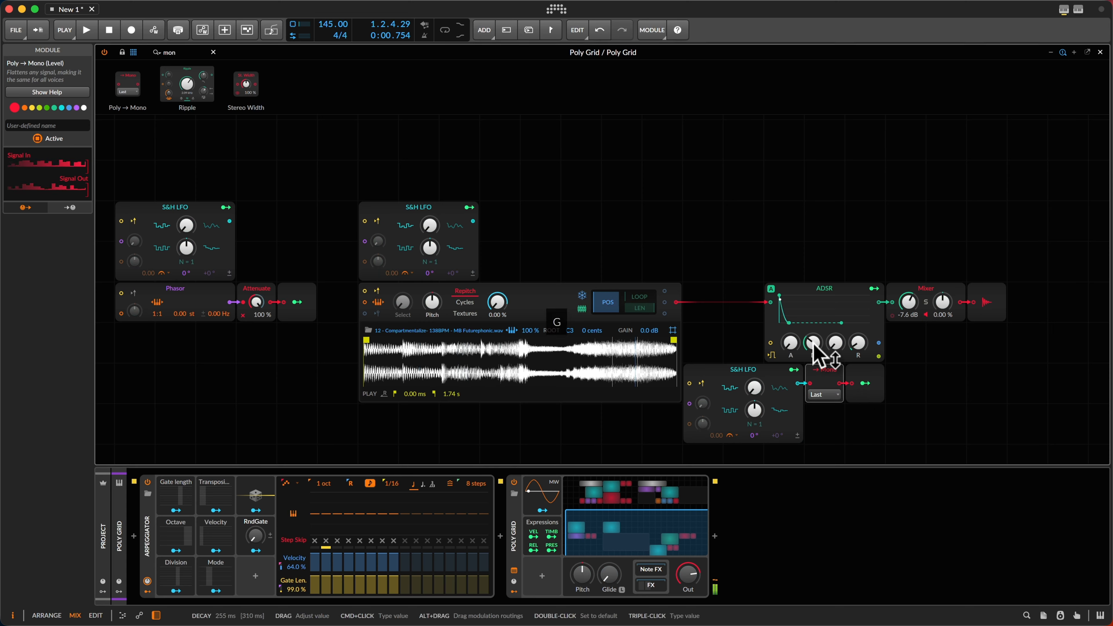
drag(813, 342, 820, 355)
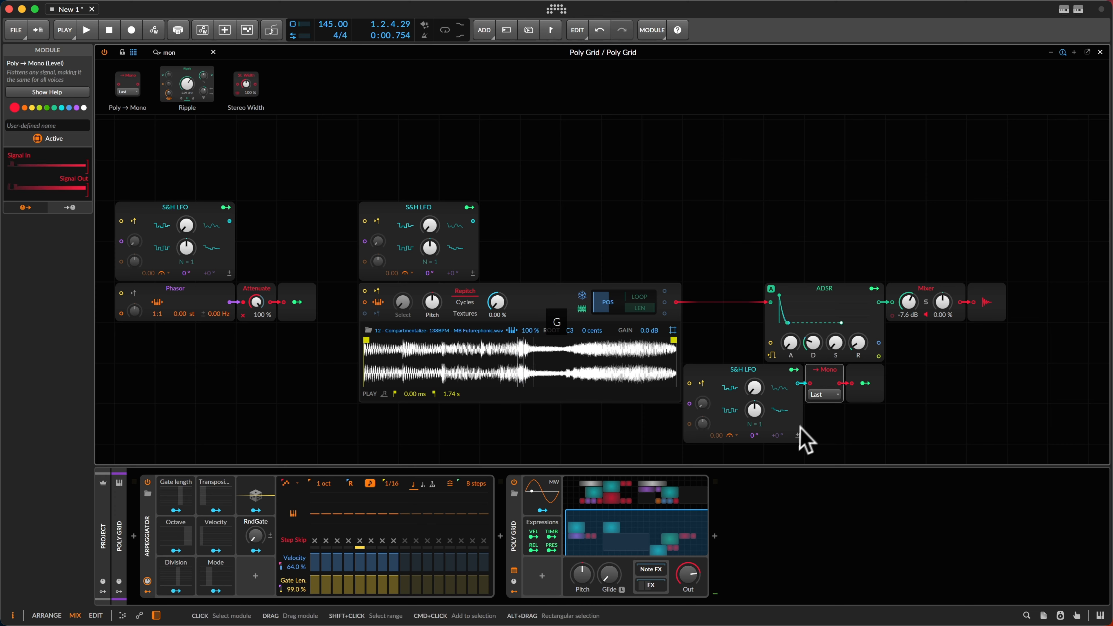
drag(800, 440, 872, 386)
click(765, 380)
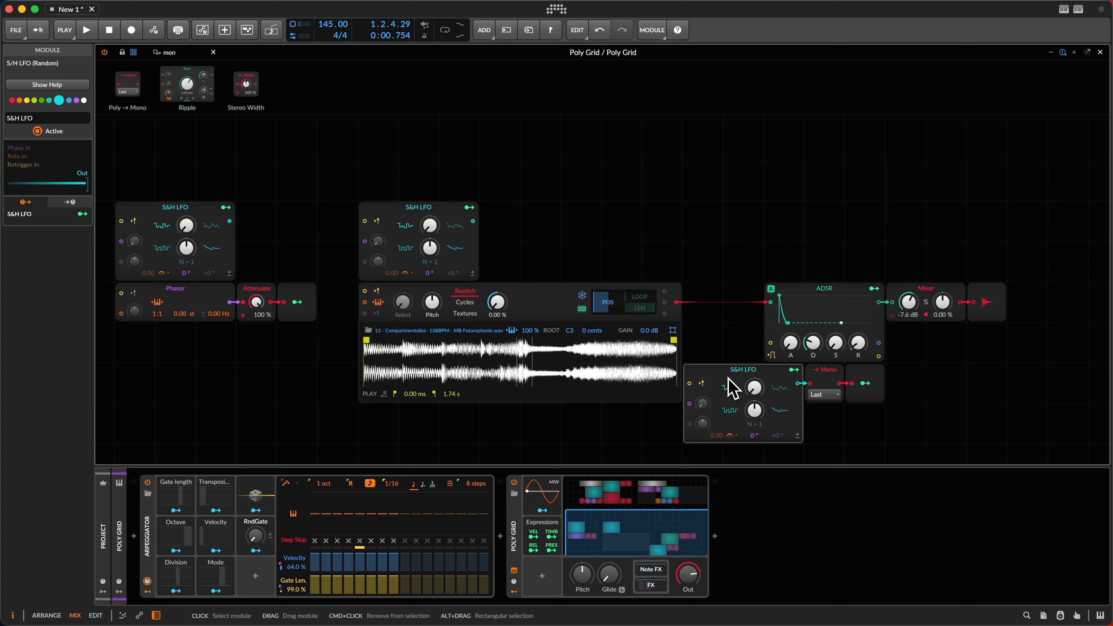
drag(903, 423, 707, 378)
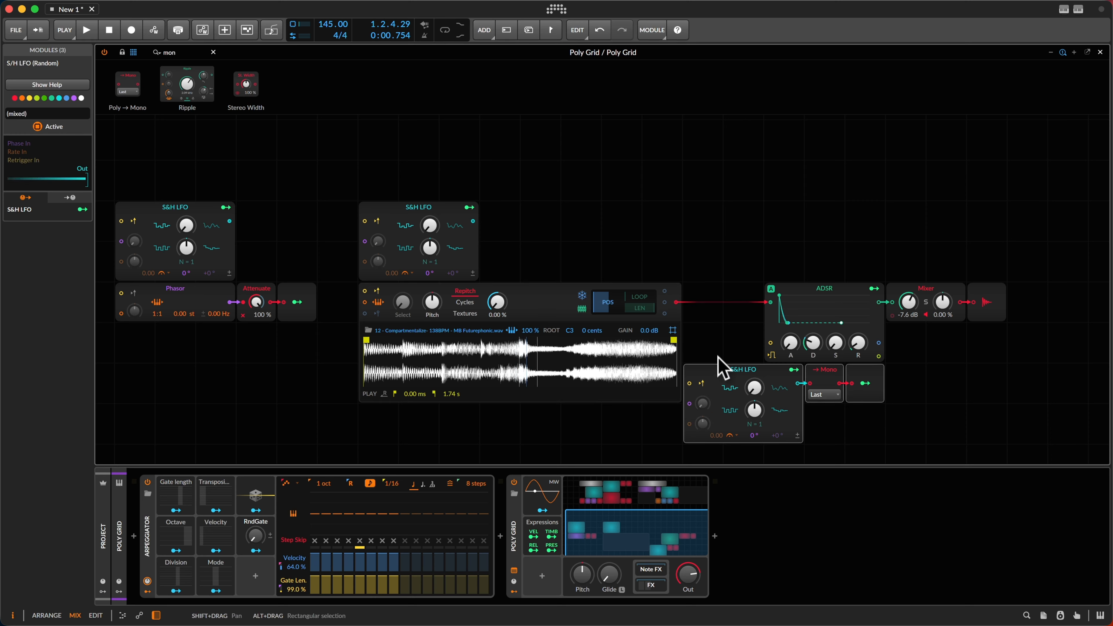
click(717, 357)
click(723, 382)
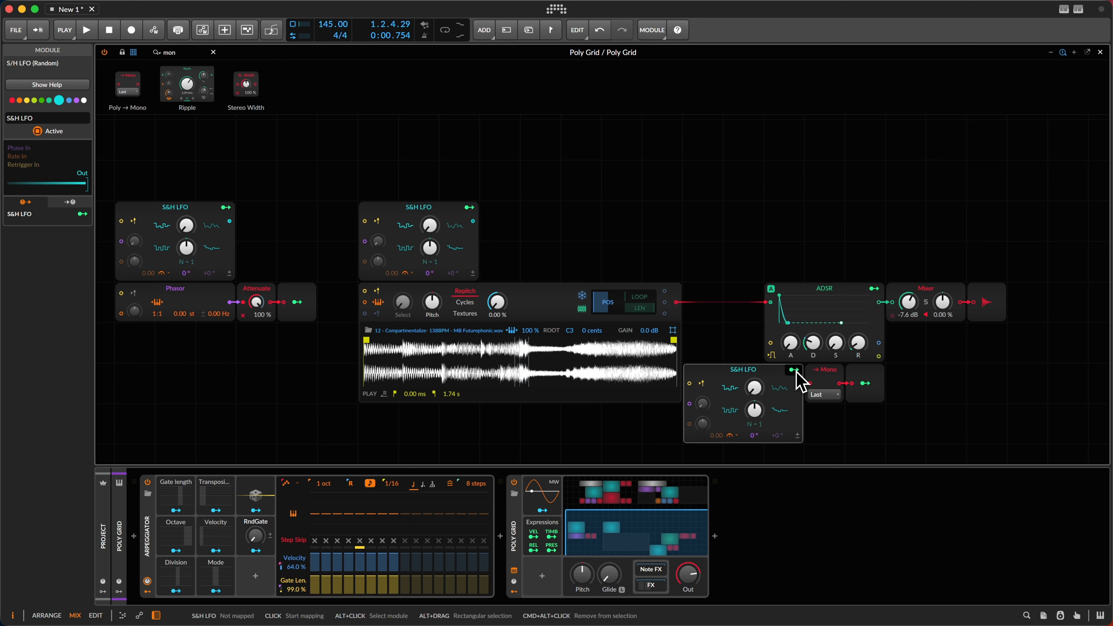
scroll(741, 442, down, 1)
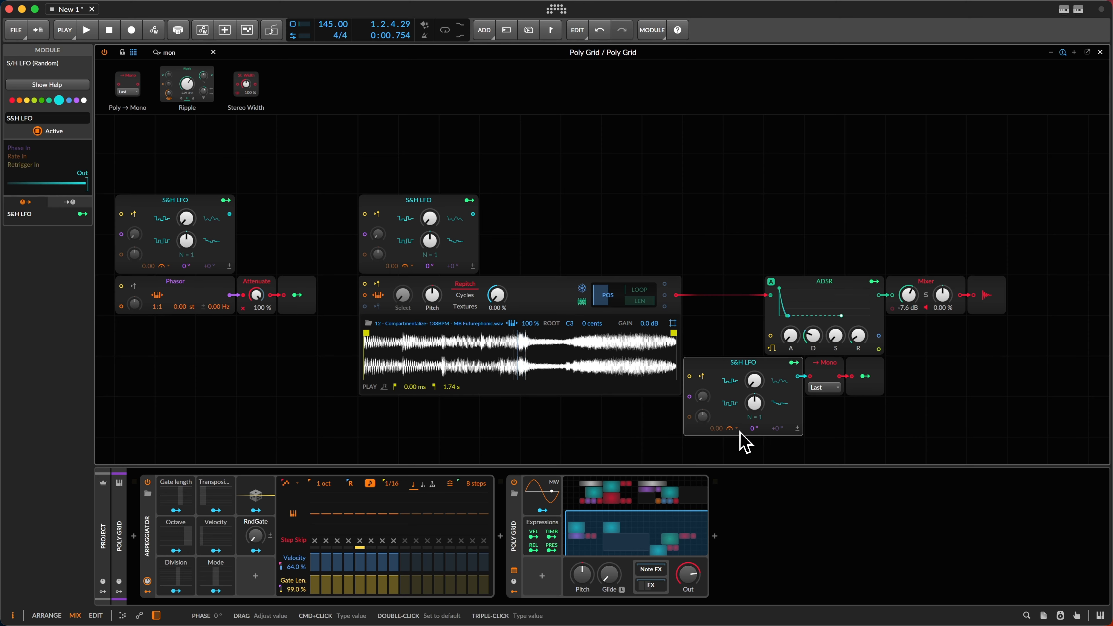
drag(717, 450, 865, 376)
click(859, 416)
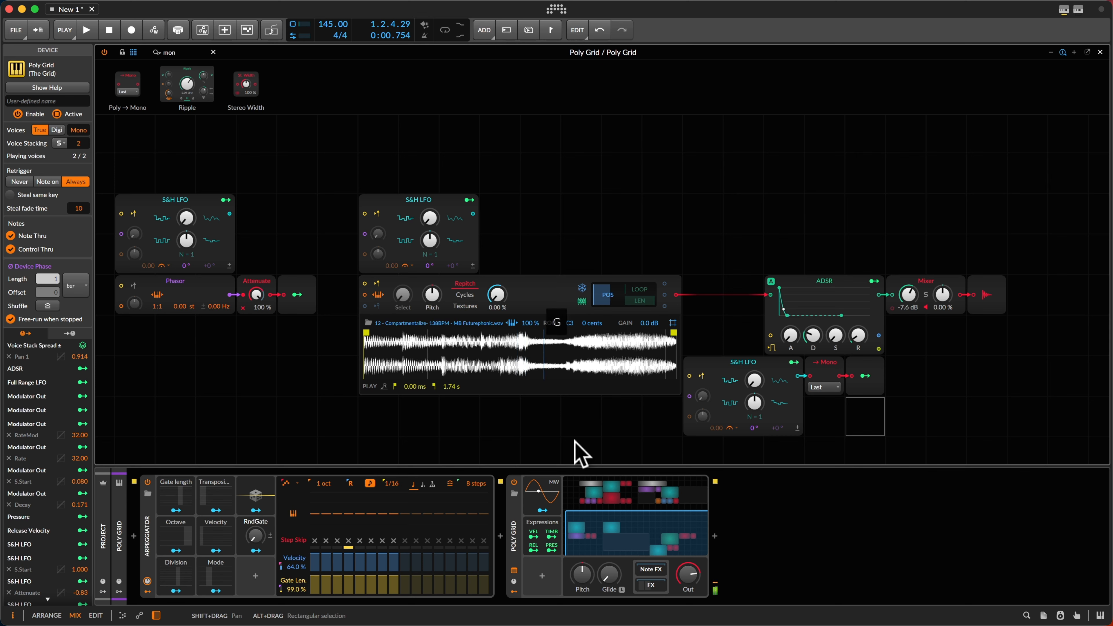
Open the Poly Grid's FX chain and look over its EQ+ and Delay+ devices.
click(651, 585)
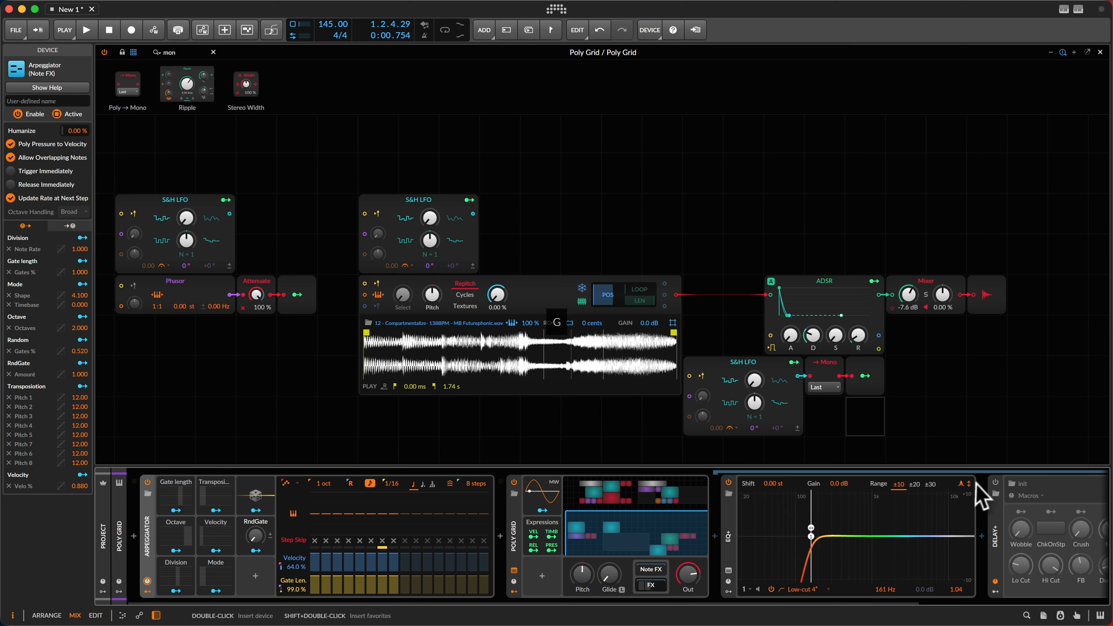
scroll(954, 532, right, 4)
scroll(954, 532, right, 2)
drag(970, 572, 965, 574)
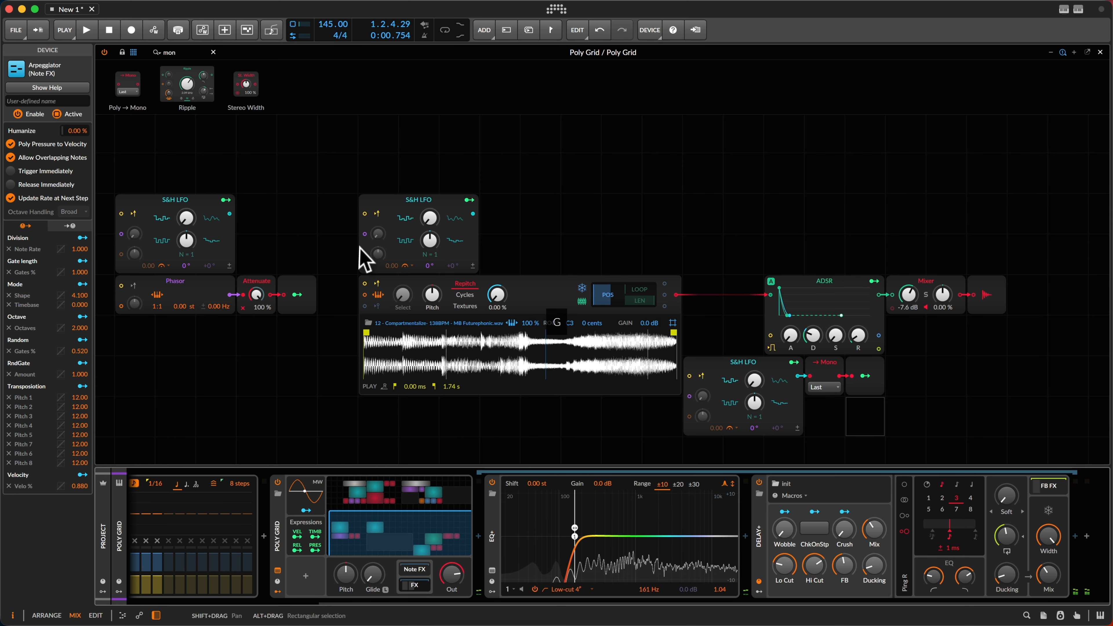
Move the Phasor's Modulator Out away from Attenuate, insert a Ø Sync module between them, and try its amount while playing notes.
scroll(357, 268, left, 5)
drag(289, 327, 512, 295)
click(429, 382)
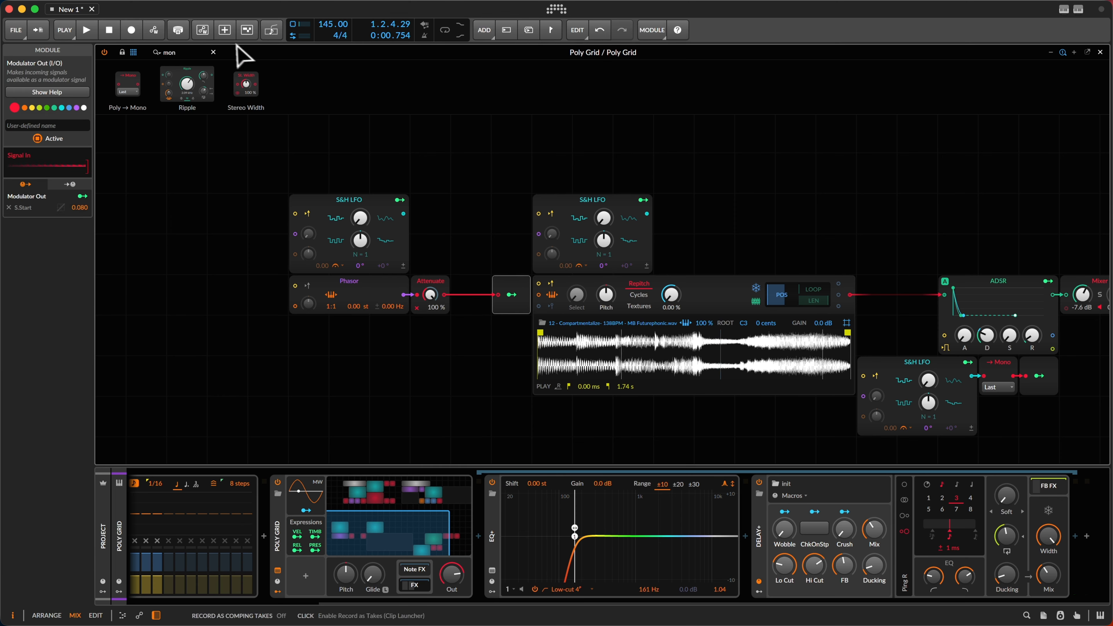
click(213, 53)
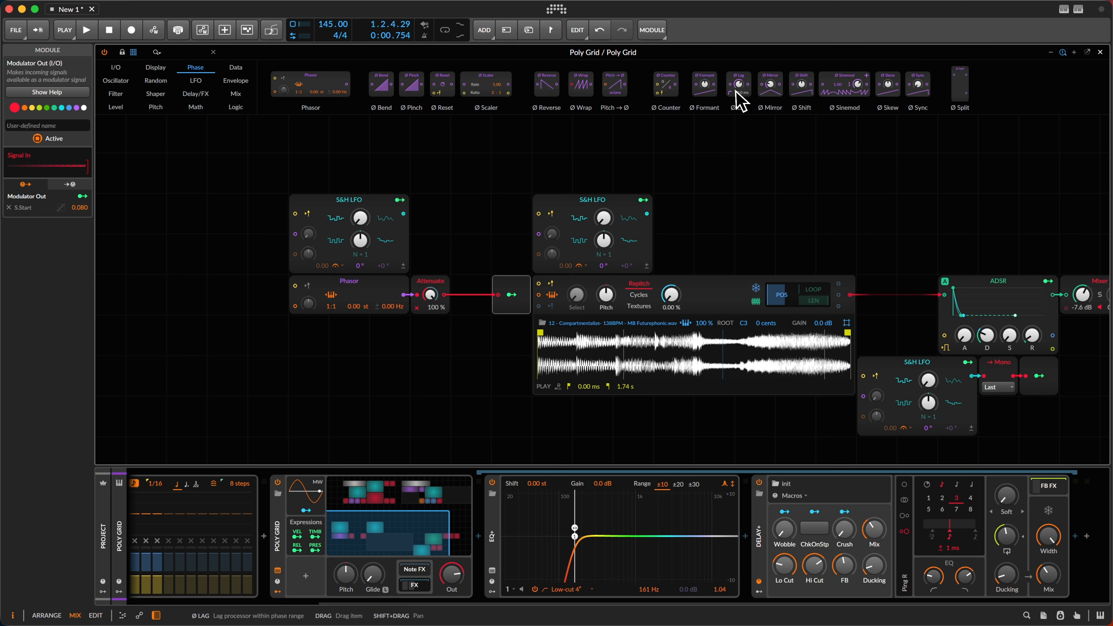
drag(916, 89, 507, 305)
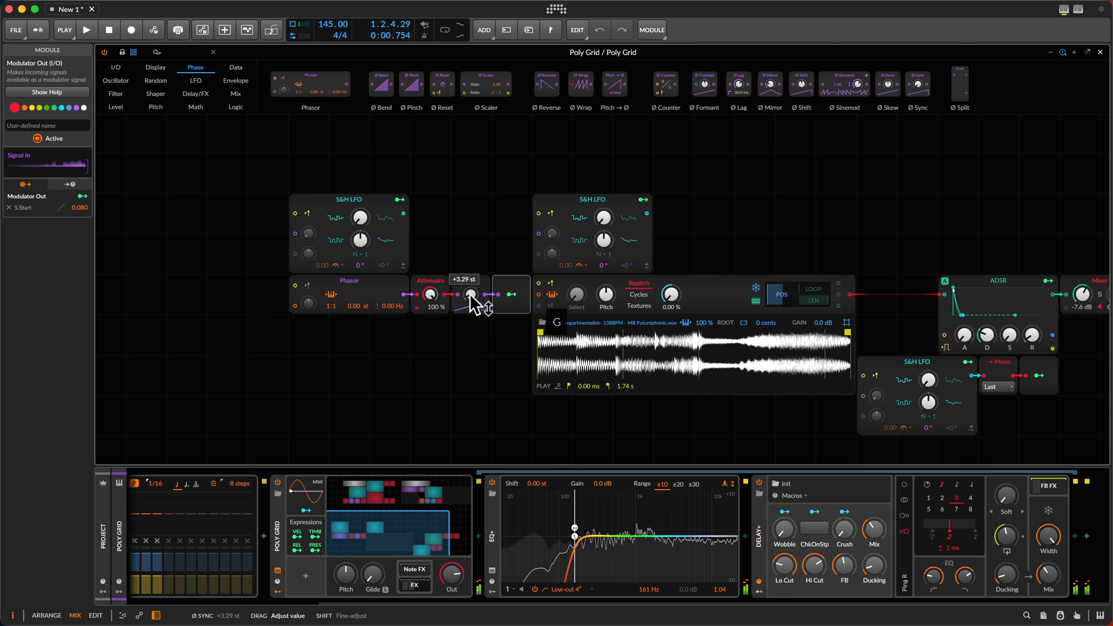
drag(471, 298, 470, 300)
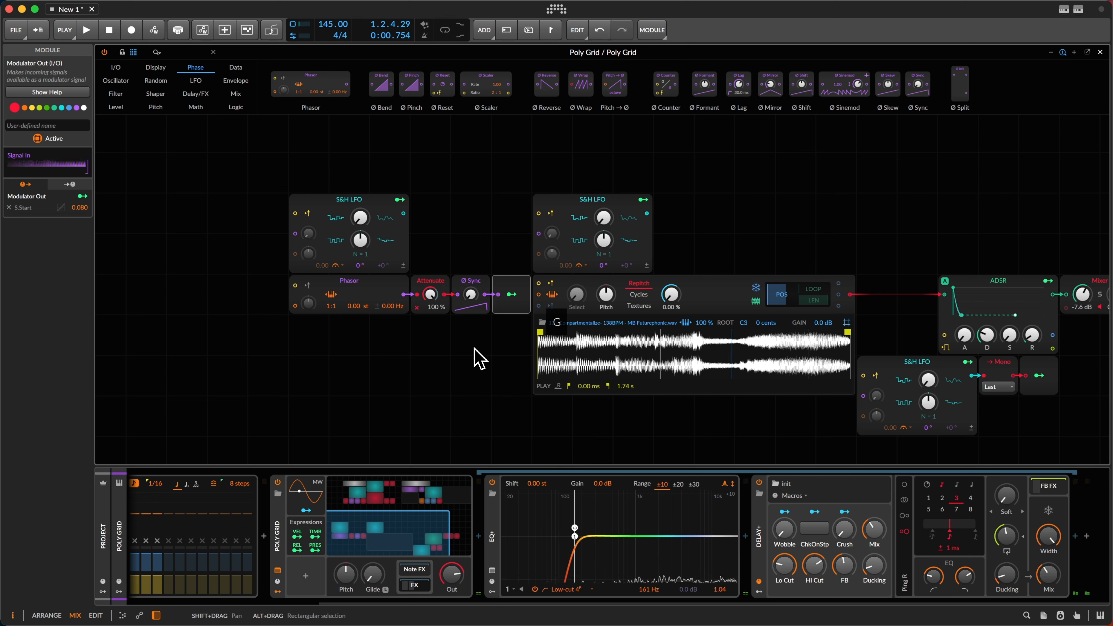
Deactivate the S&H LFO above the Phasor and lower the Attenuate level to 22.3 %.
drag(441, 296, 434, 312)
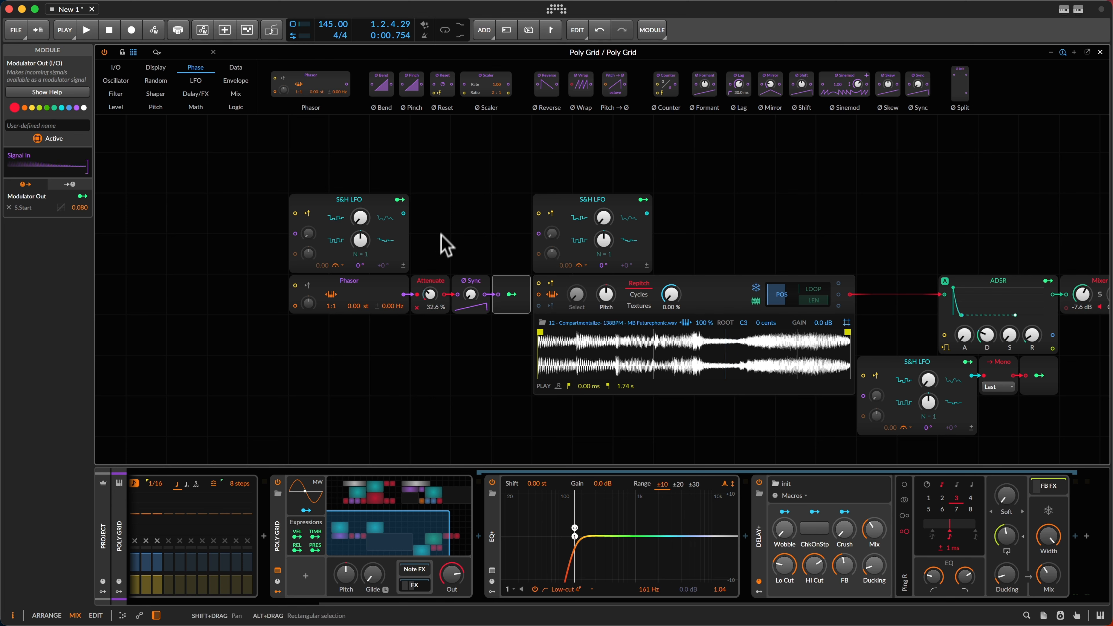
click(385, 248)
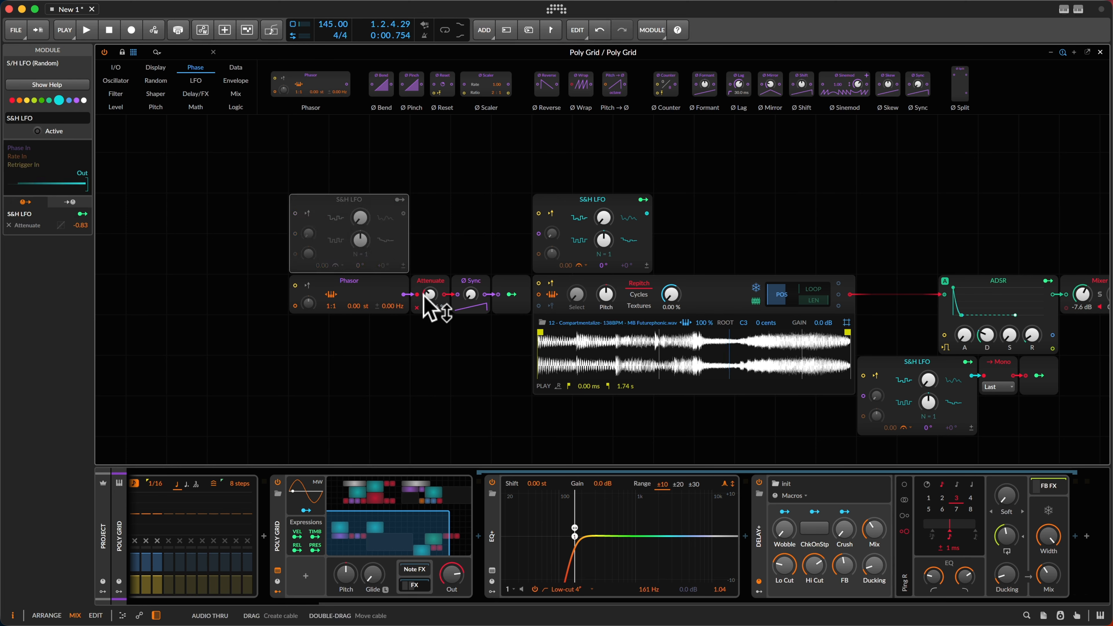
scroll(433, 300, down, 5)
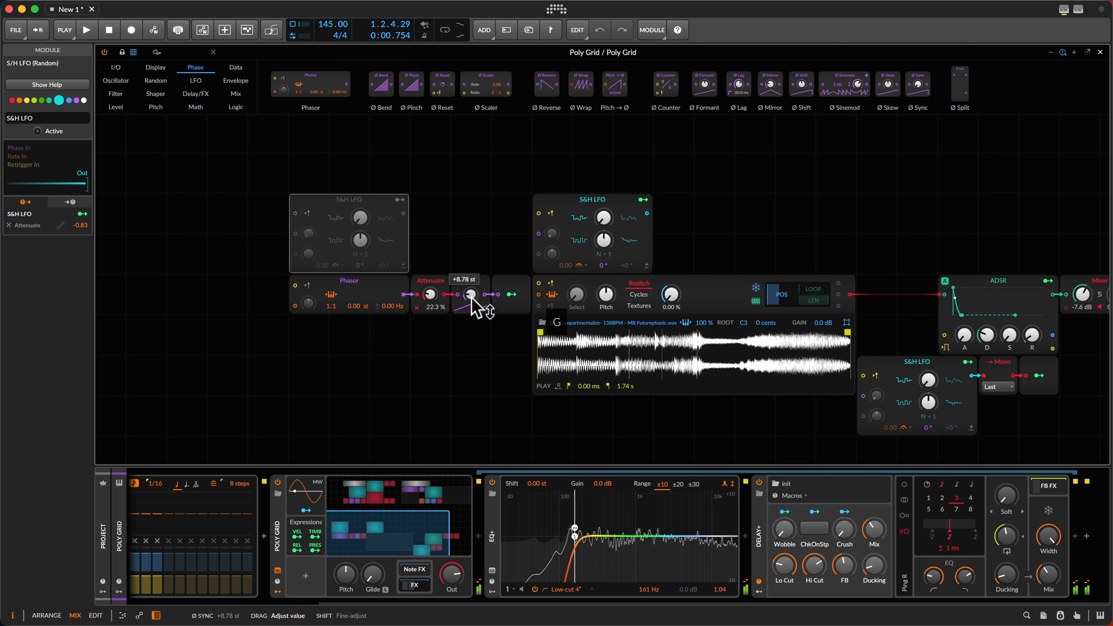
Raise Ø Sync to about +22.77 st and reduce Attenuate to 8.57 % while playing notes.
scroll(472, 303, up, 3)
scroll(471, 302, down, 1)
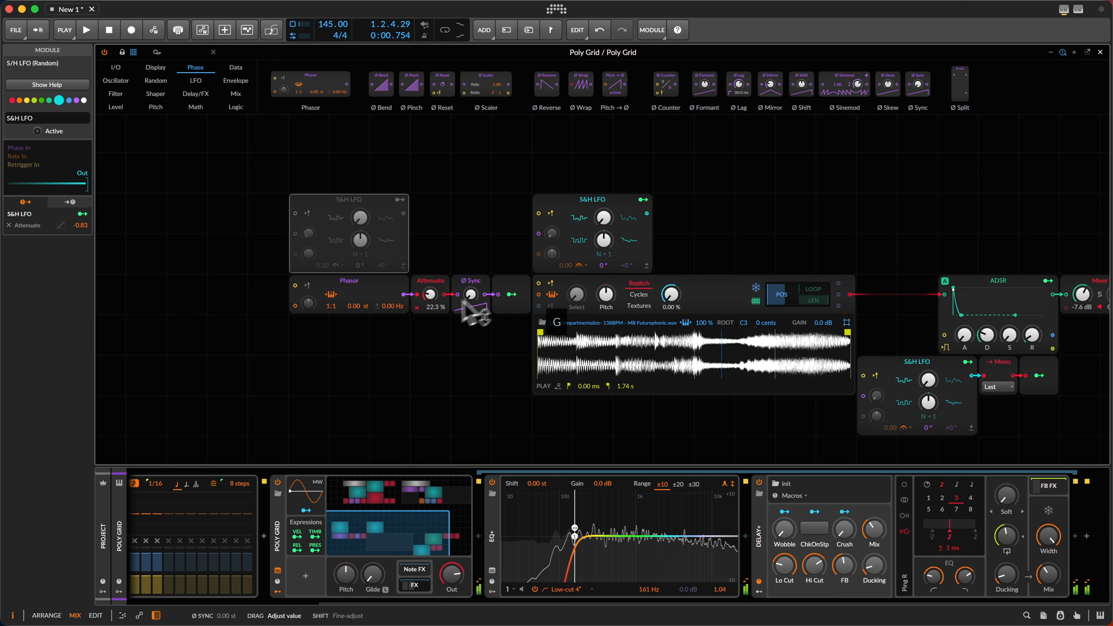
scroll(433, 302, down, 3)
scroll(470, 294, up, 7)
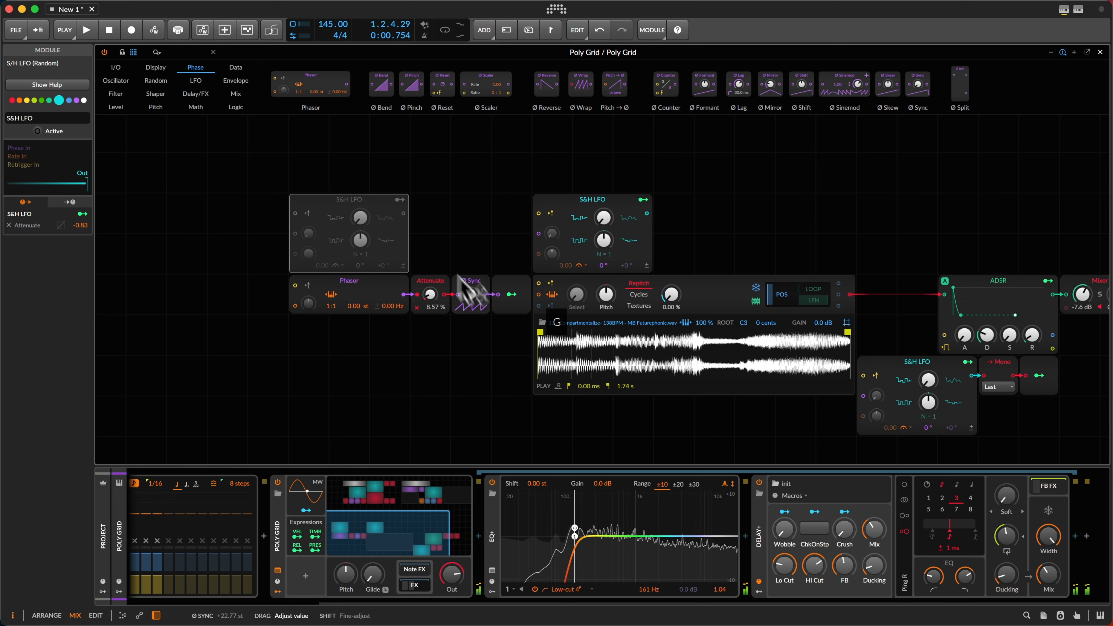
Duplicate the inactive S&H LFO, activate the copy below the Phasor, and map it to the Ø Sync amount with a depth of 16.18.
key(super+d)
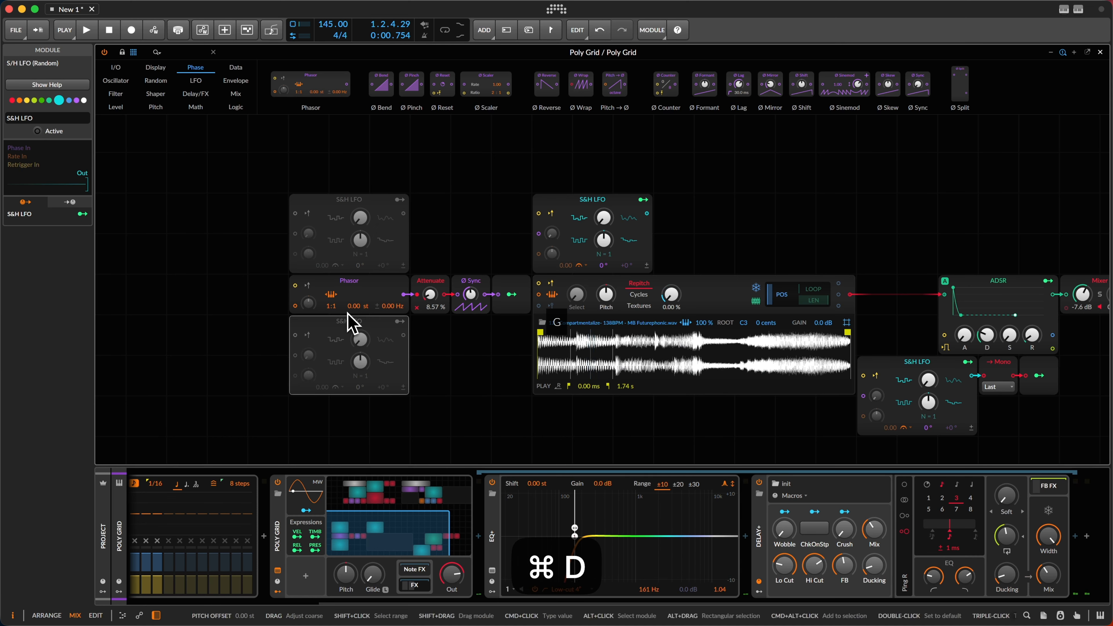
click(400, 321)
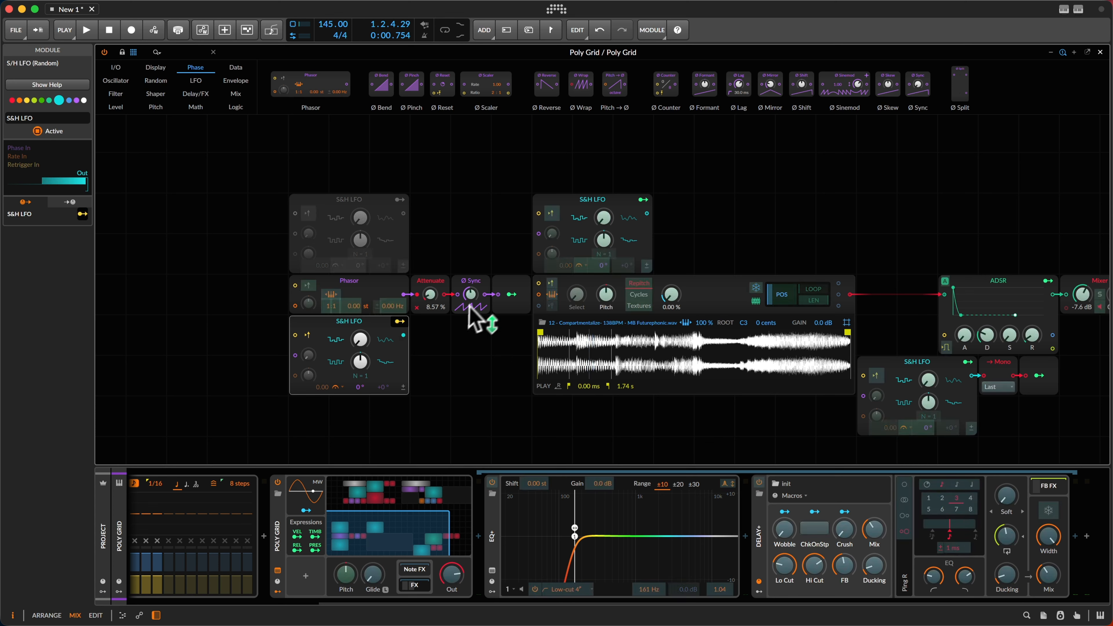
drag(469, 307, 467, 289)
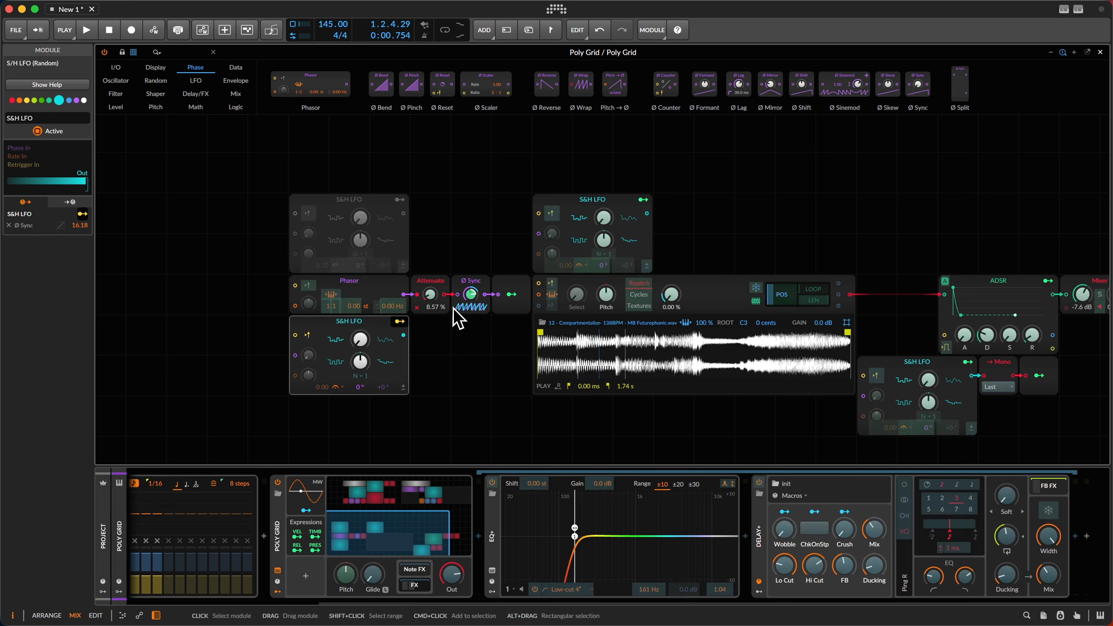
click(400, 321)
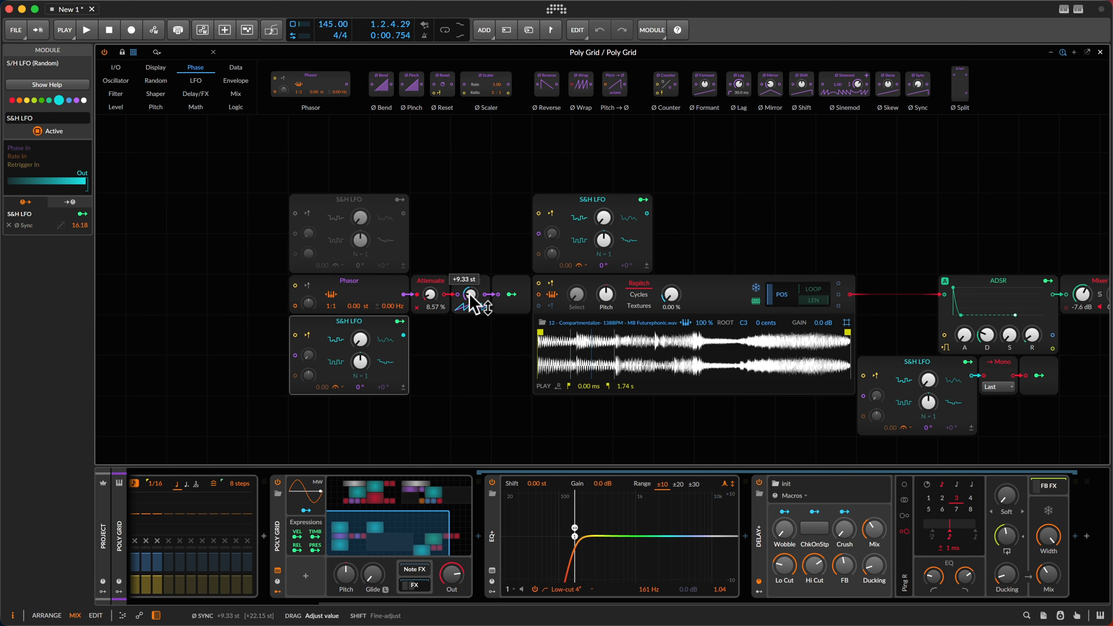
Raise the new S&H LFO's modulation of Ø Sync to 27.98 while playing notes.
key(g)
click(399, 322)
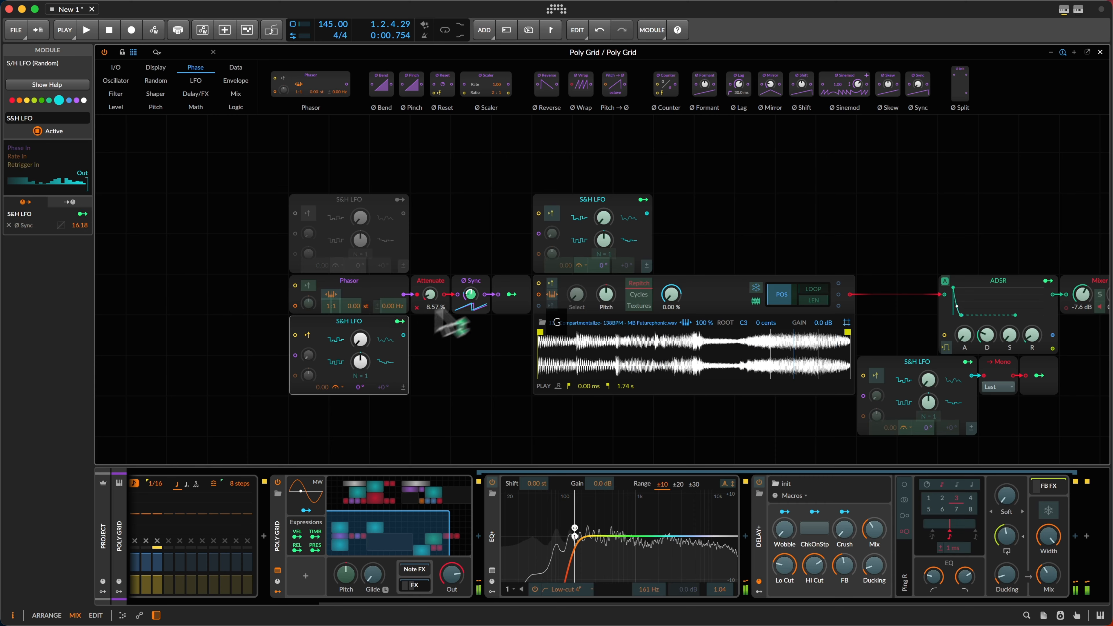
drag(470, 296, 473, 299)
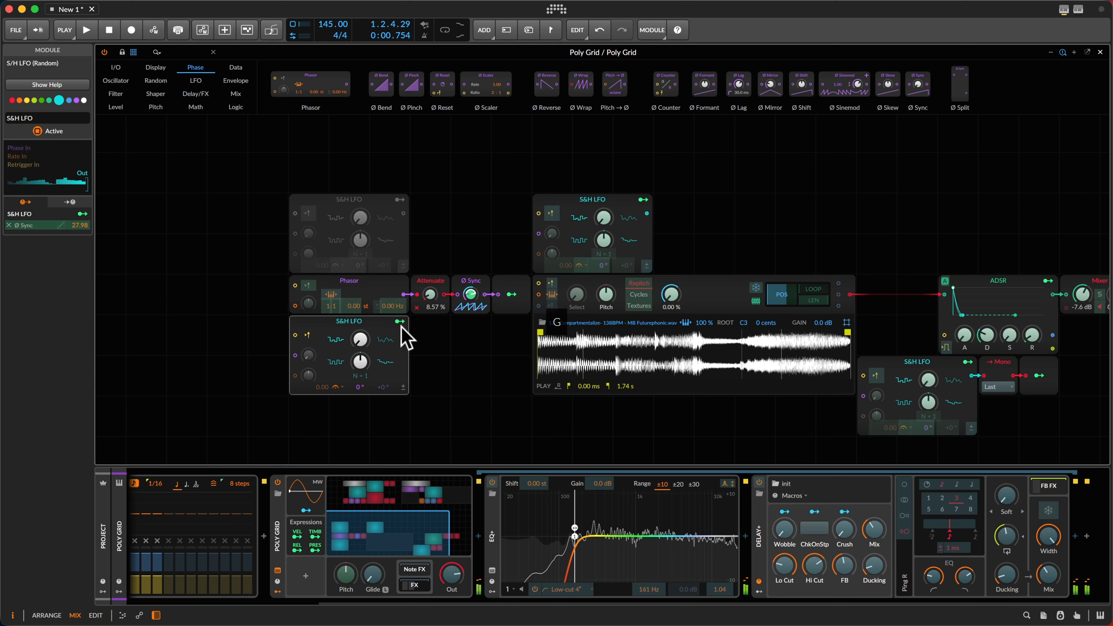
click(399, 322)
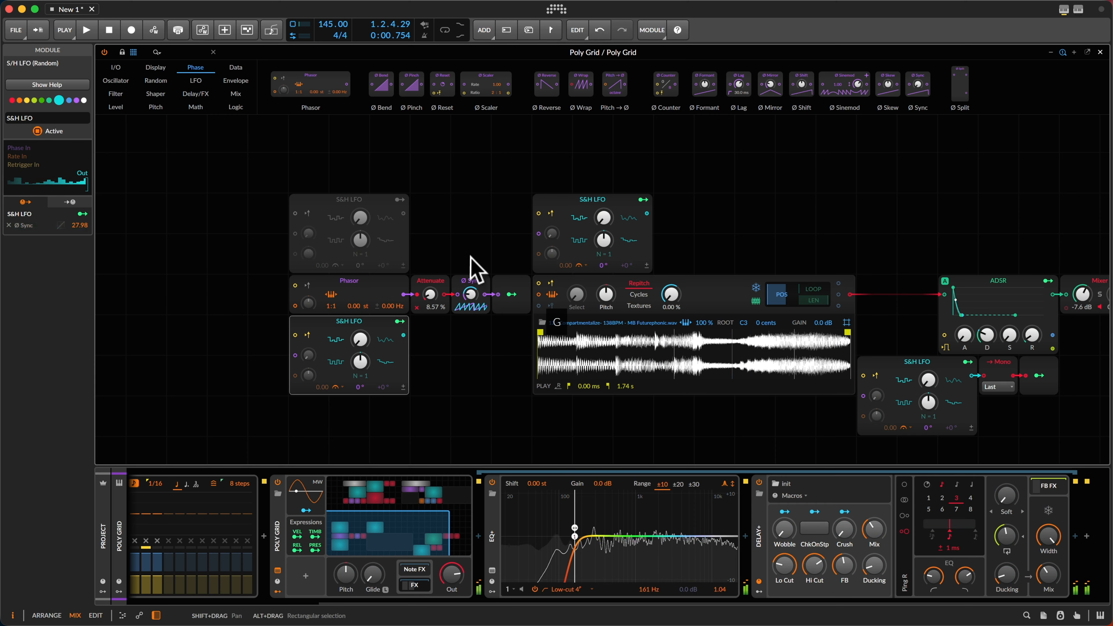
Deactivate Ø Sync, reactivate the S&H LFO above the Phasor, and raise Attenuate to 91.4 %.
click(471, 279)
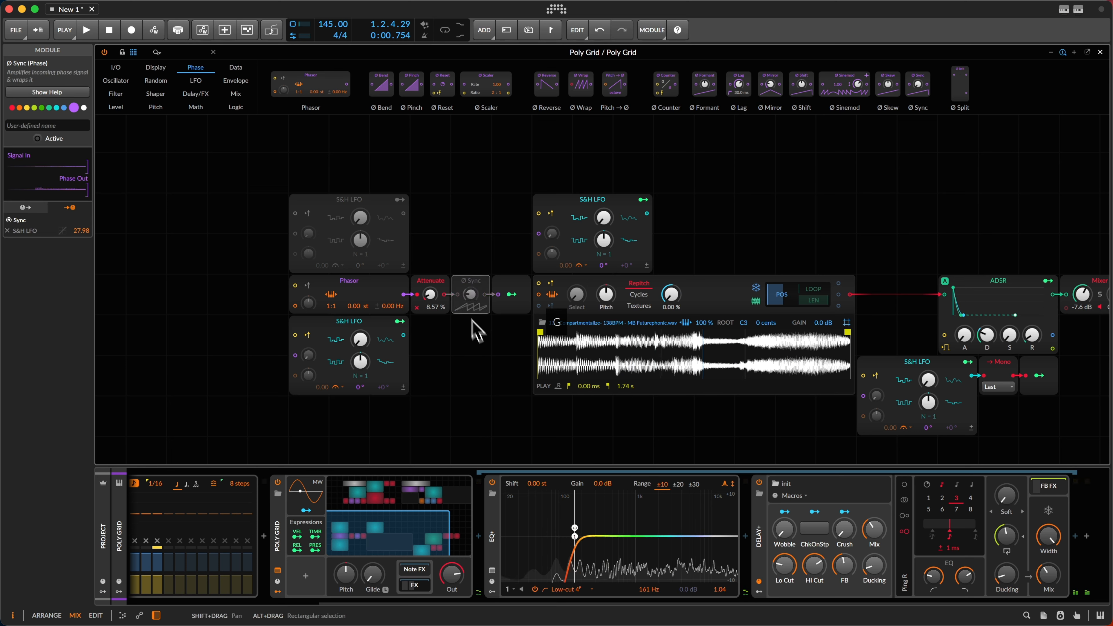
key(alt+a)
click(379, 207)
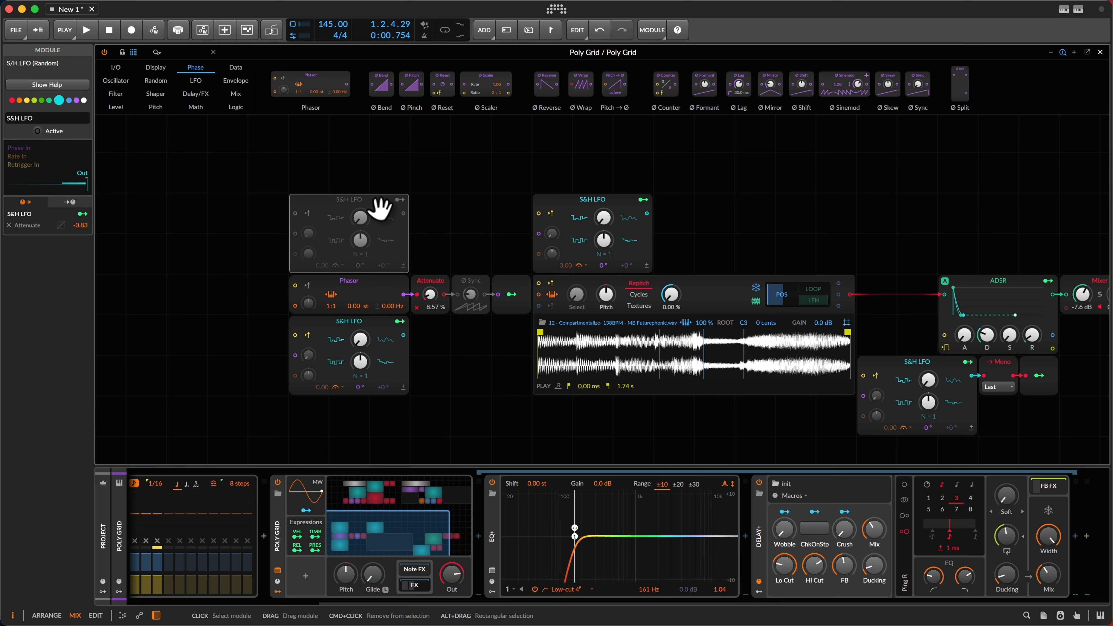
key(alt+a)
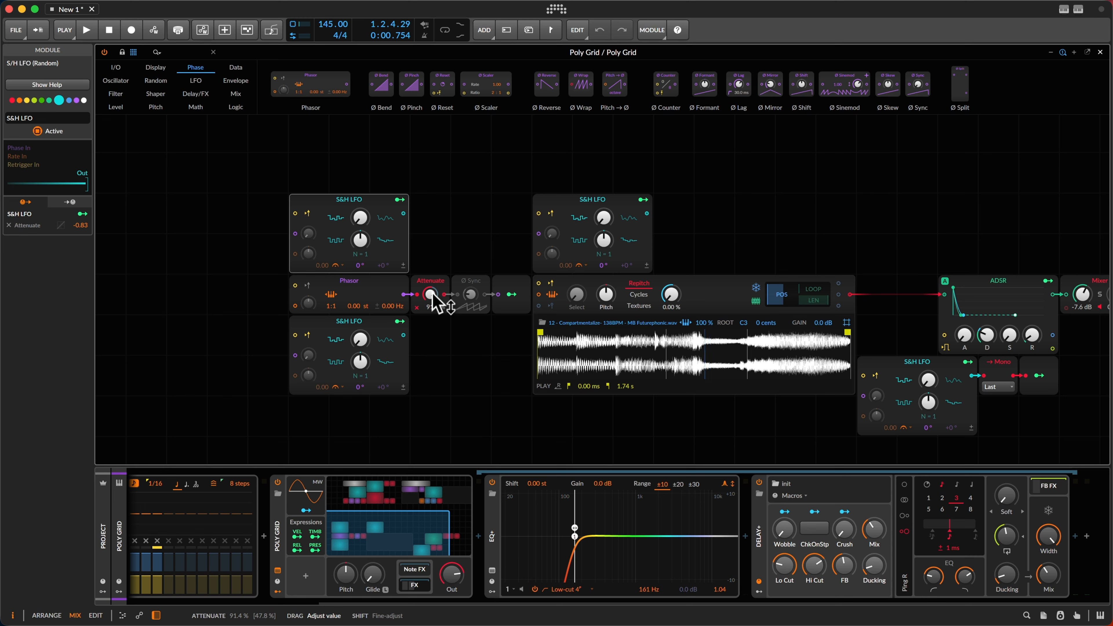
click(431, 295)
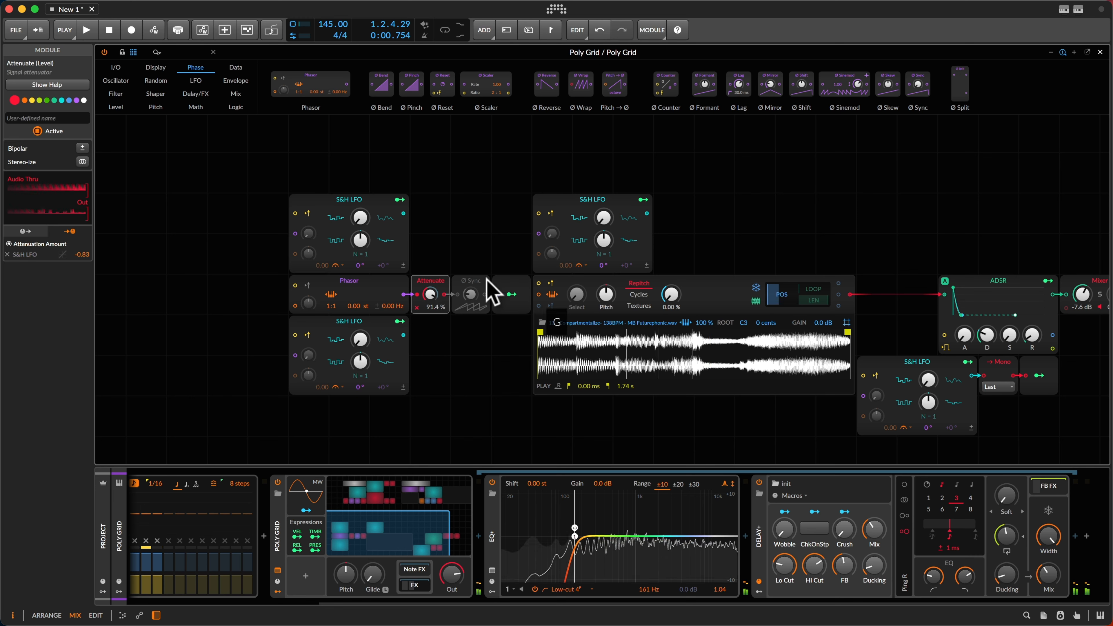
Move Ø Sync out of the chain to below Attenuate and insert a Ø Bend module between Attenuate and the Modulator Out.
drag(489, 304, 430, 327)
click(434, 246)
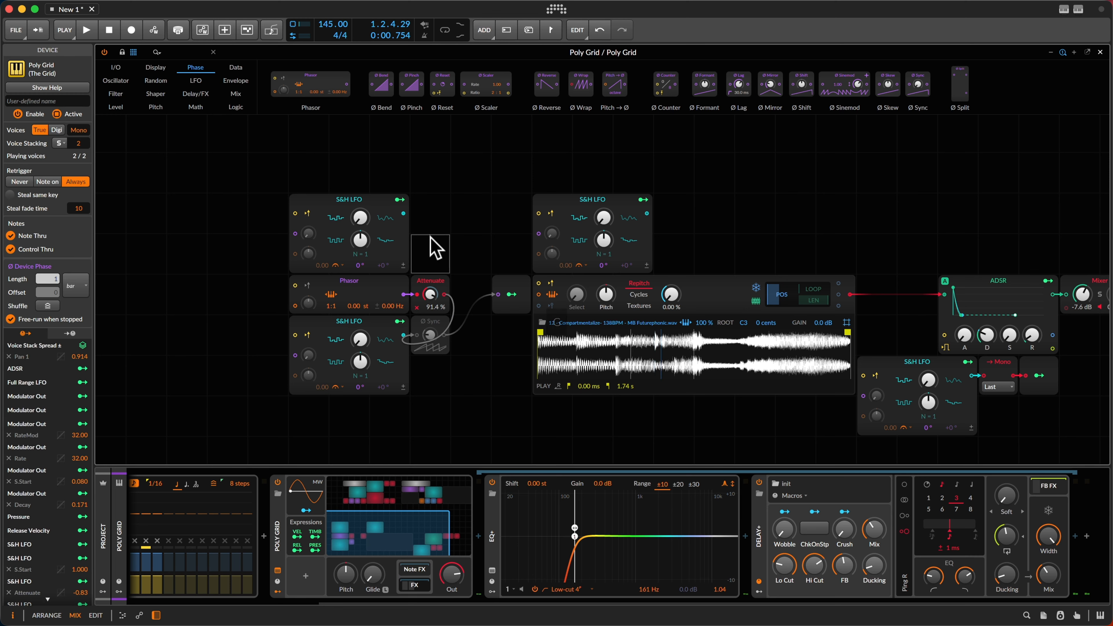
drag(385, 82, 497, 294)
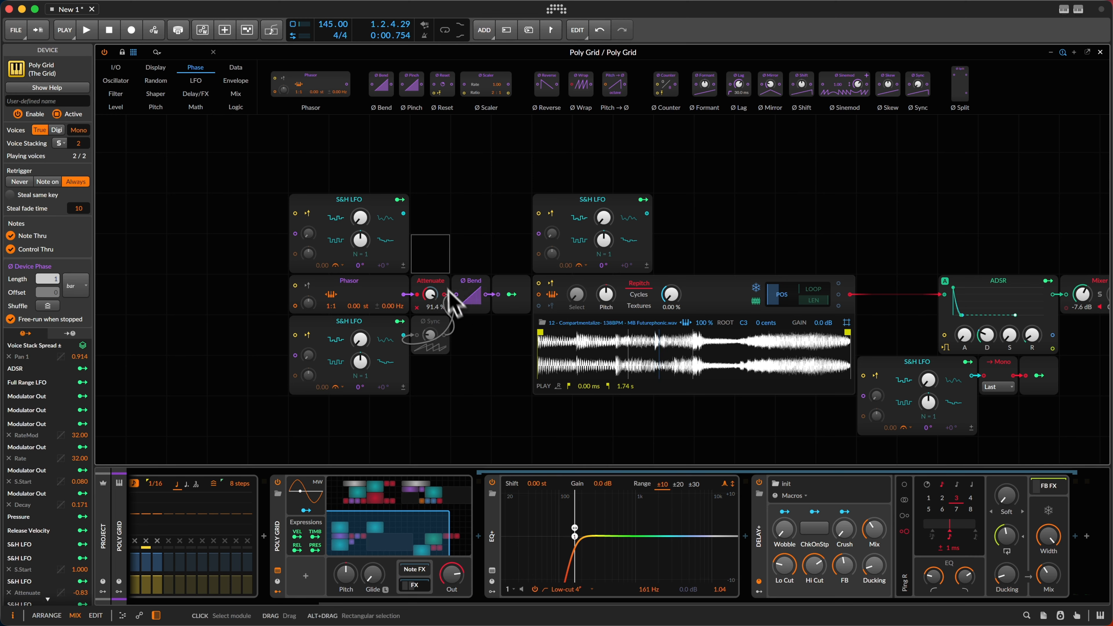
Try negative and positive Ø Bend amounts up to 100 %, resetting the module to its default after each one.
click(462, 292)
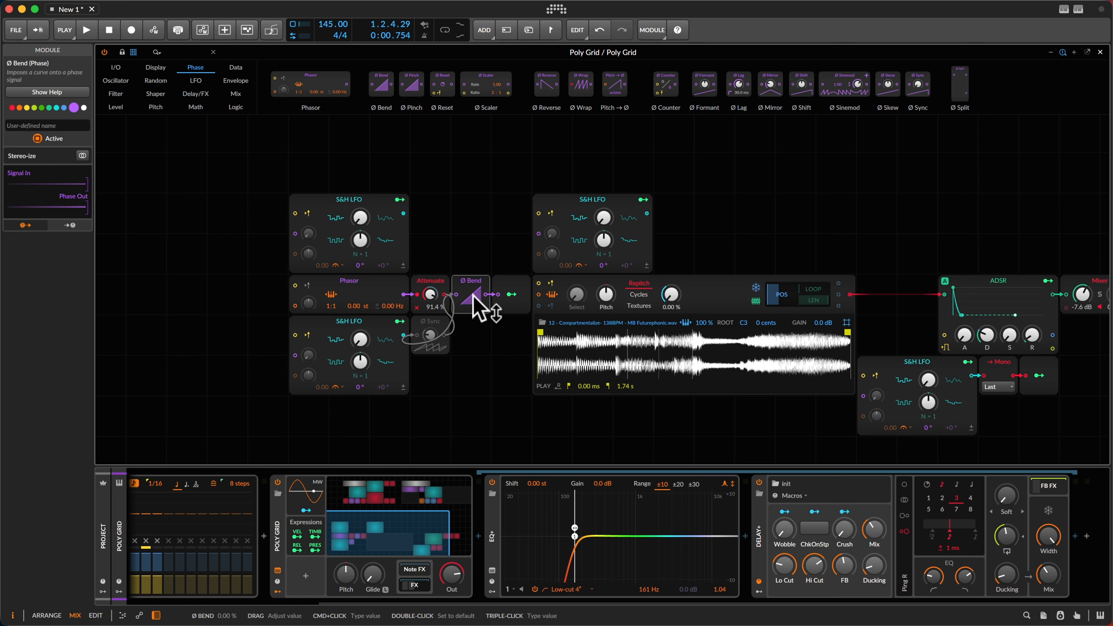
drag(474, 300, 473, 292)
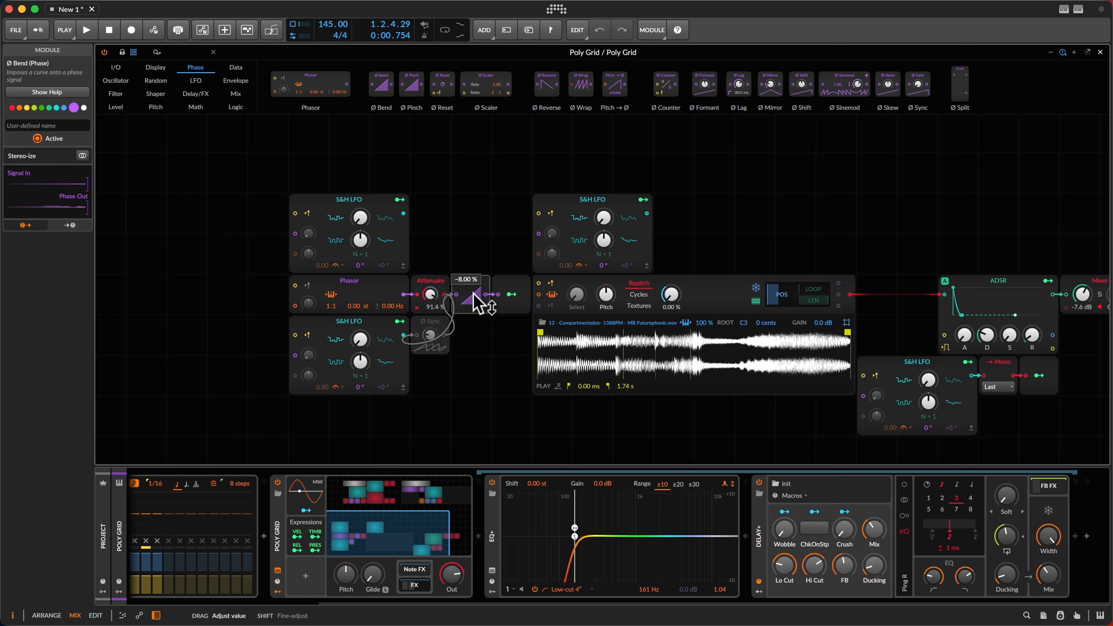
double_click(473, 293)
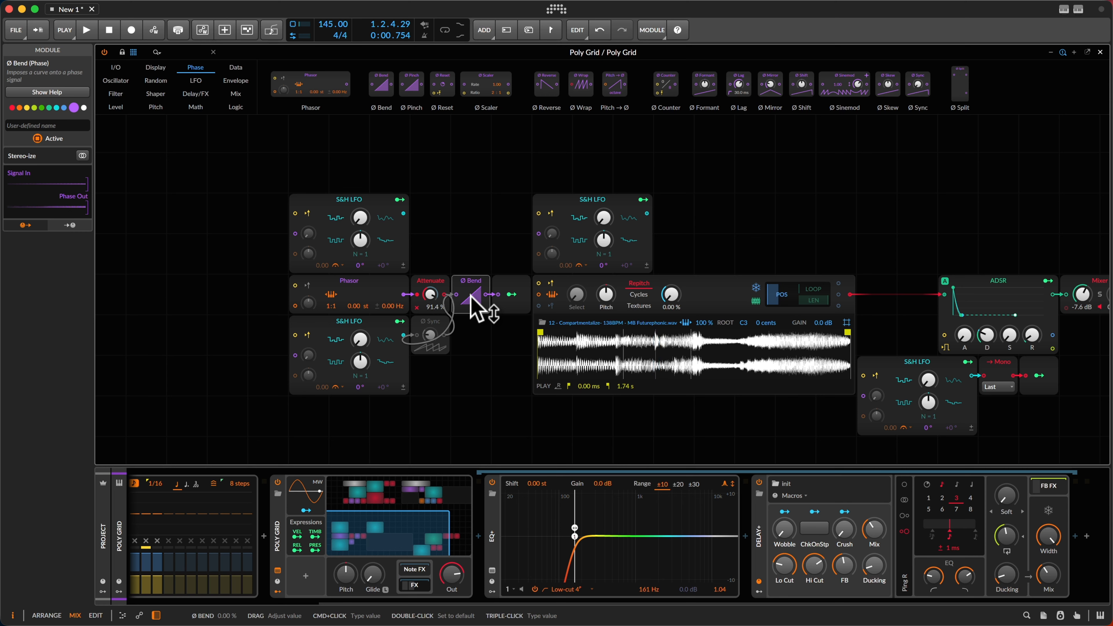
drag(471, 294, 475, 303)
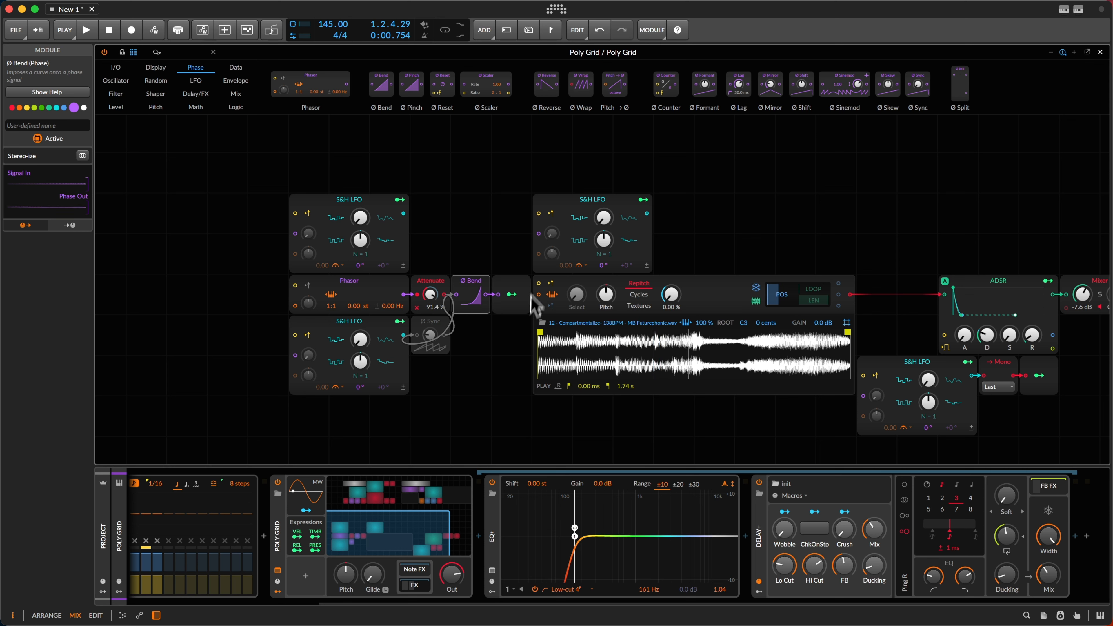
double_click(474, 303)
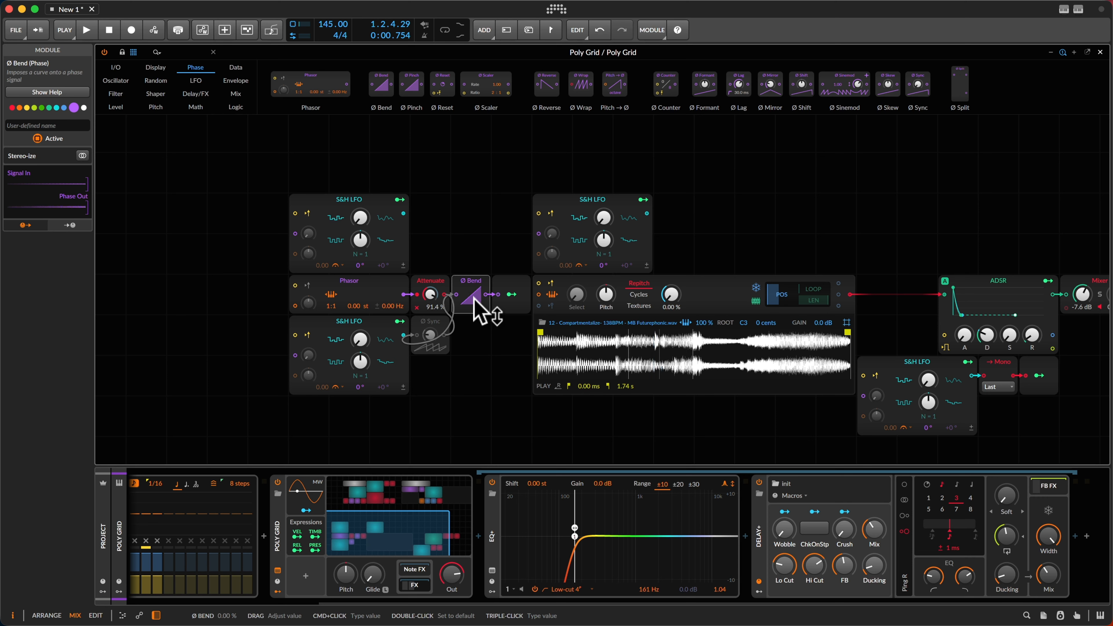
mouse_move(474, 297)
mouse_down()
mouse_move(473, 263)
mouse_move(477, 306)
mouse_up()
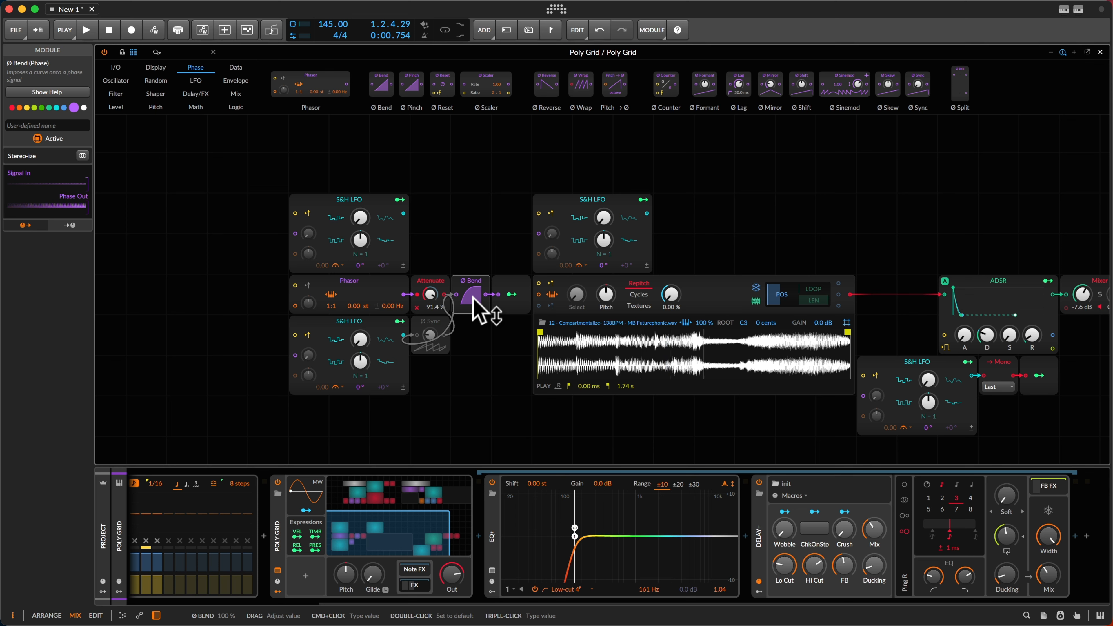
double_click(474, 301)
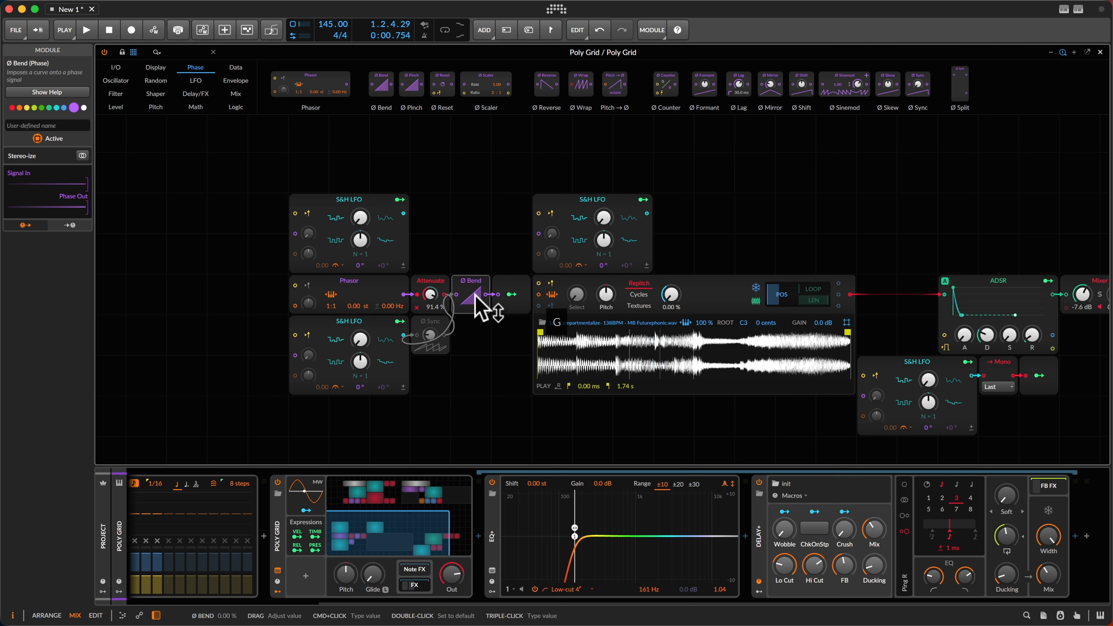
Play notes with Ø Bend at -100 % and at 100 %, resetting it to 0 % in between and at the end.
drag(475, 296, 476, 294)
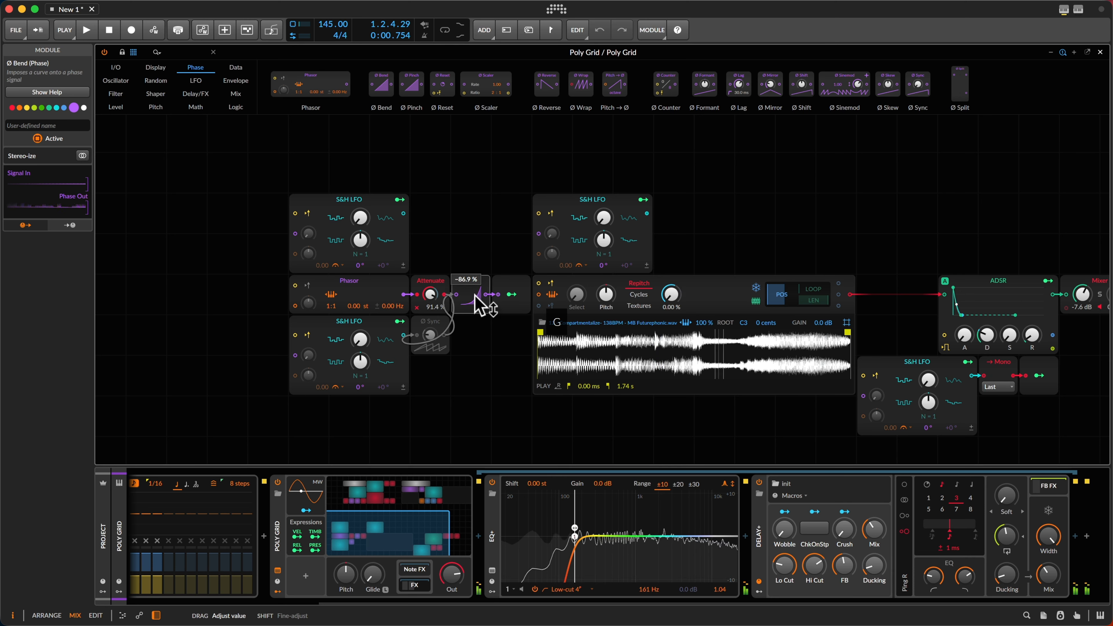
drag(479, 304, 482, 307)
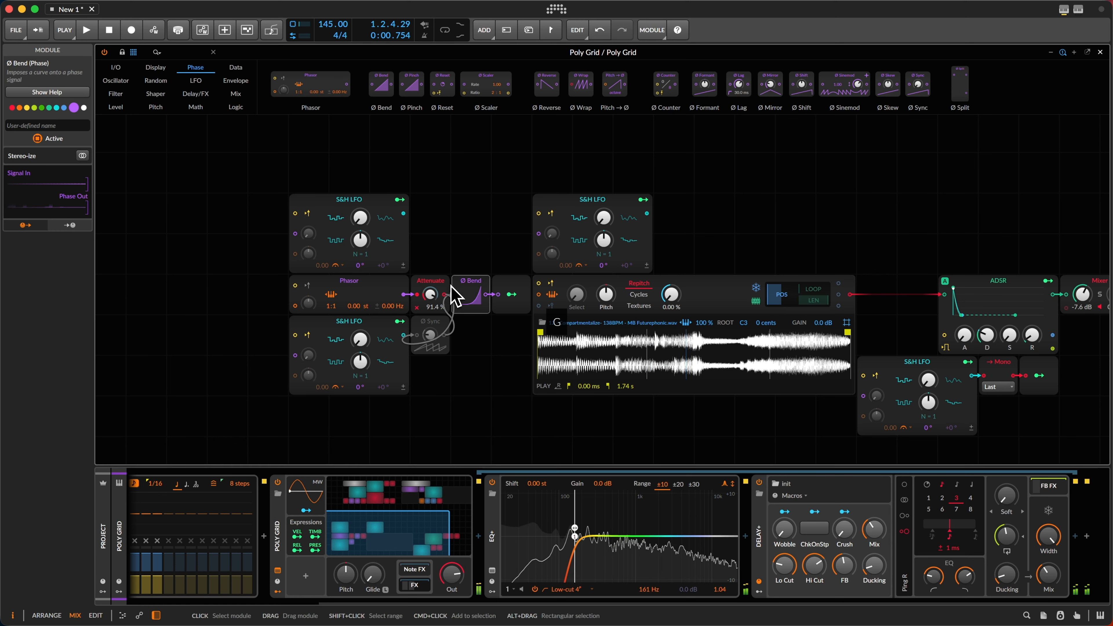
double_click(479, 310)
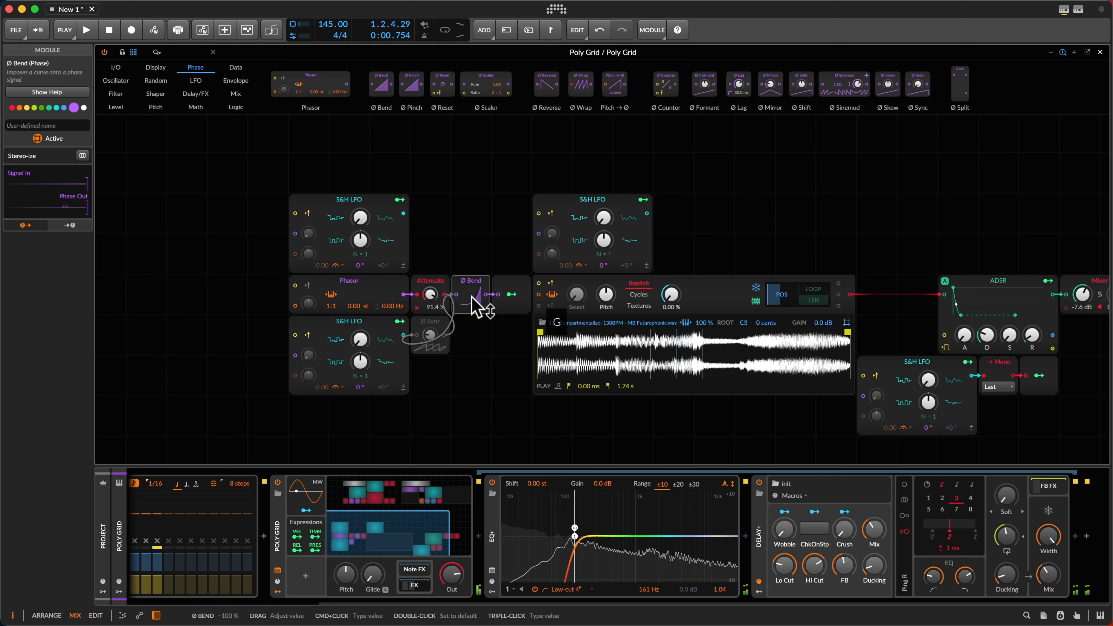
drag(478, 311, 473, 301)
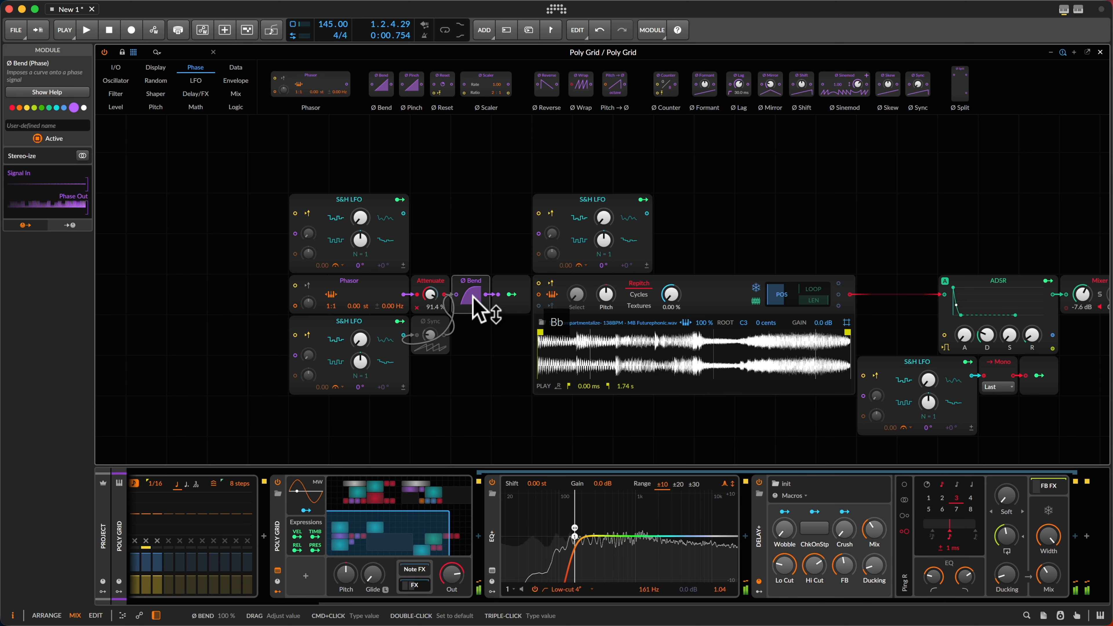
double_click(473, 298)
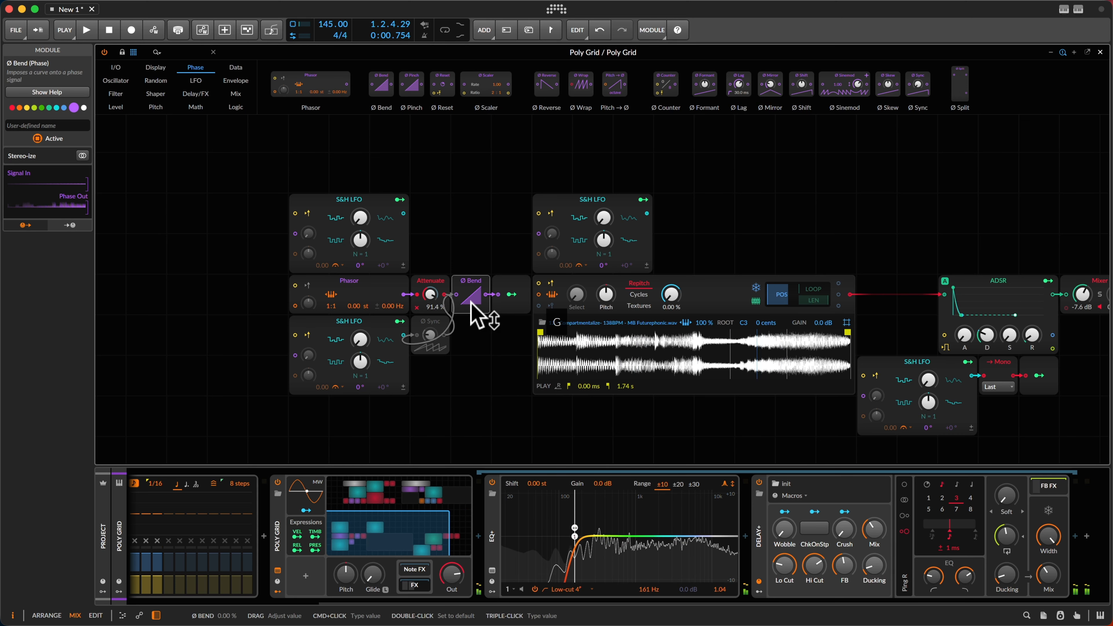
drag(477, 307, 479, 326)
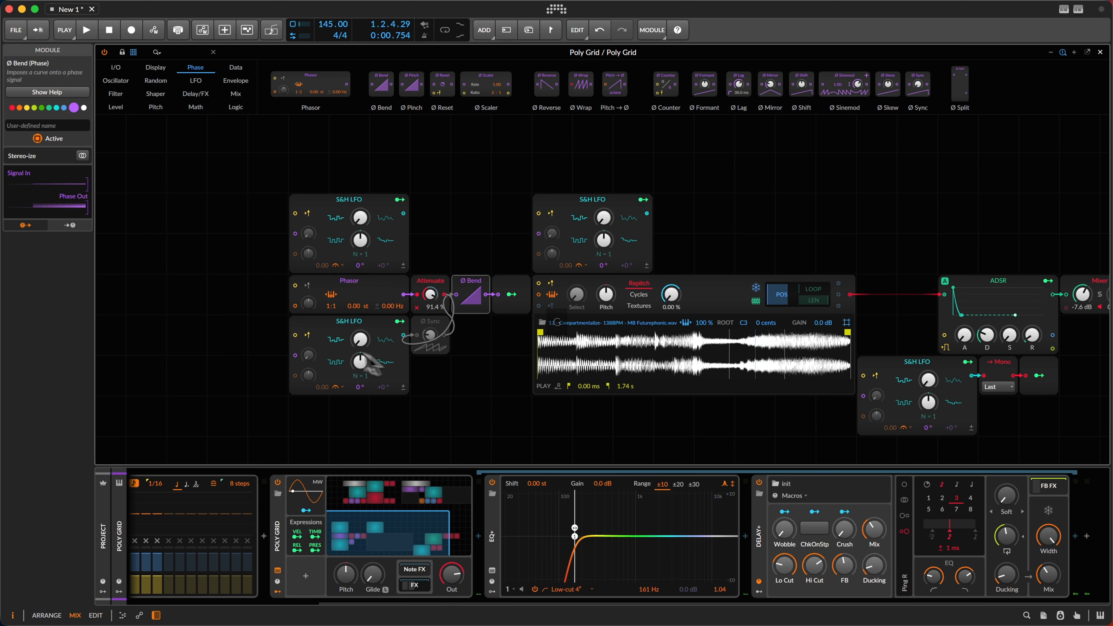
Open the Sampler's sample browser and audition 8 - Bounce Attack from the Mutant Blasters - Glitch Fills folder.
scroll(515, 419, right, 3)
scroll(517, 409, right, 3)
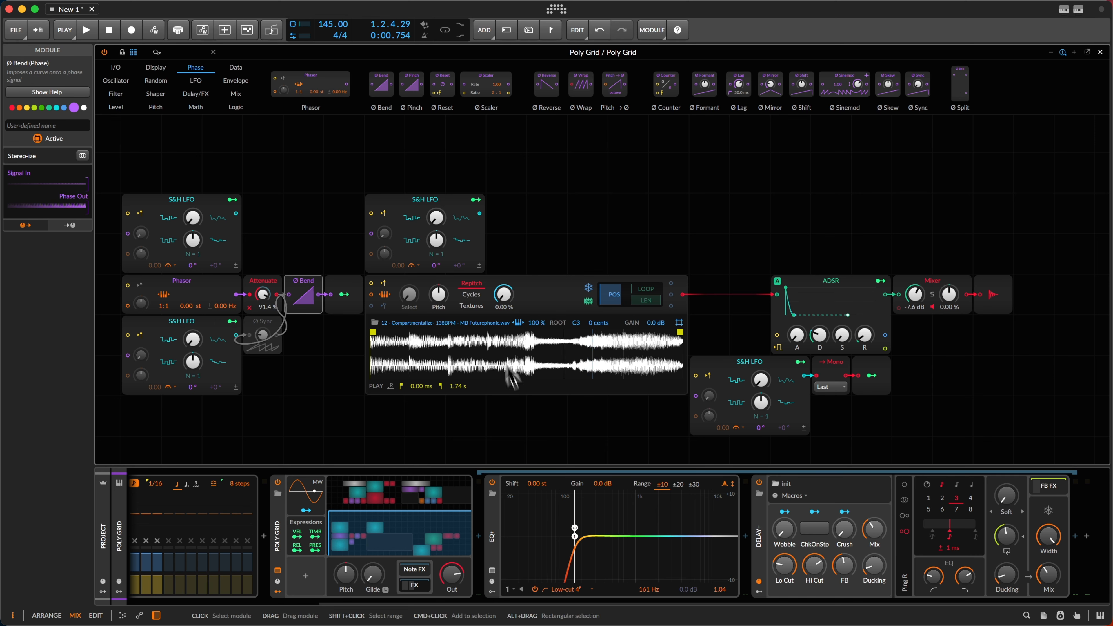
scroll(554, 193, down, 3)
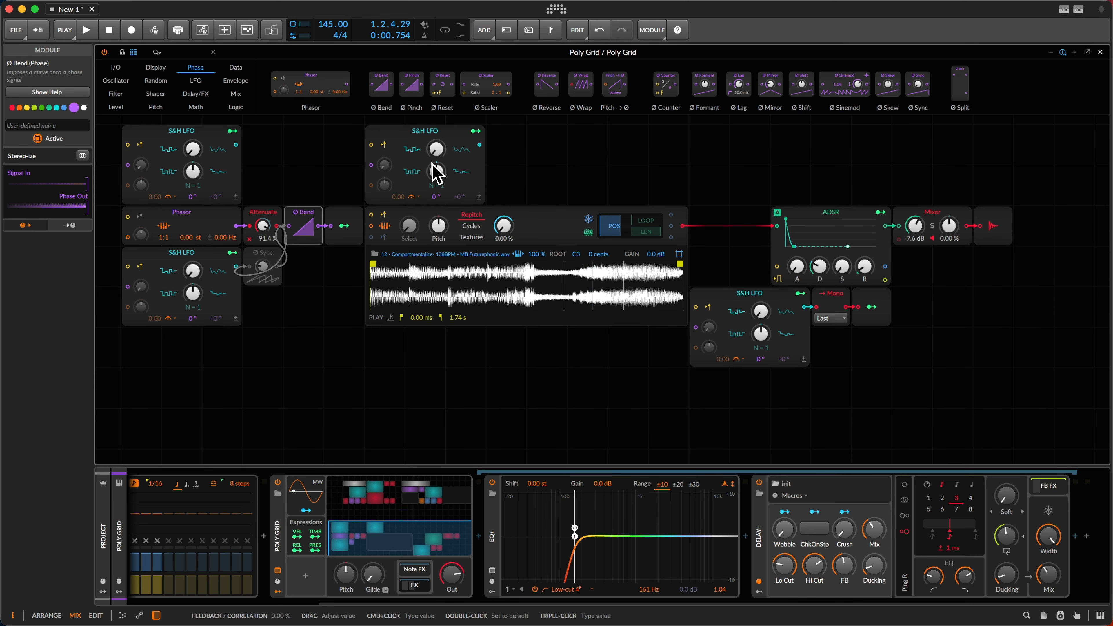
drag(427, 168, 412, 173)
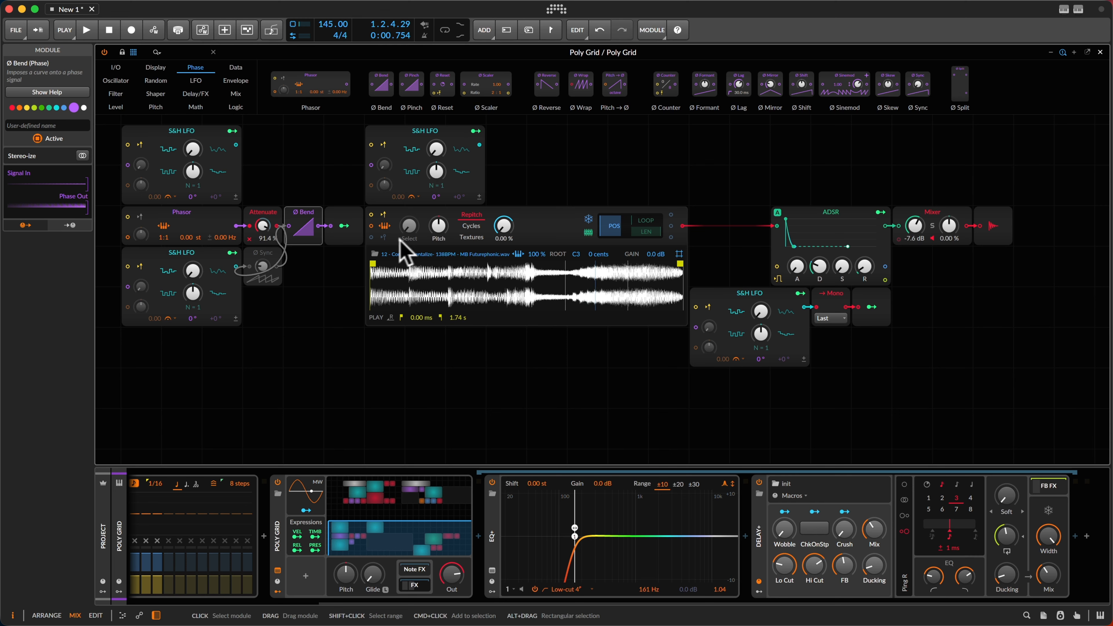
click(378, 255)
click(767, 456)
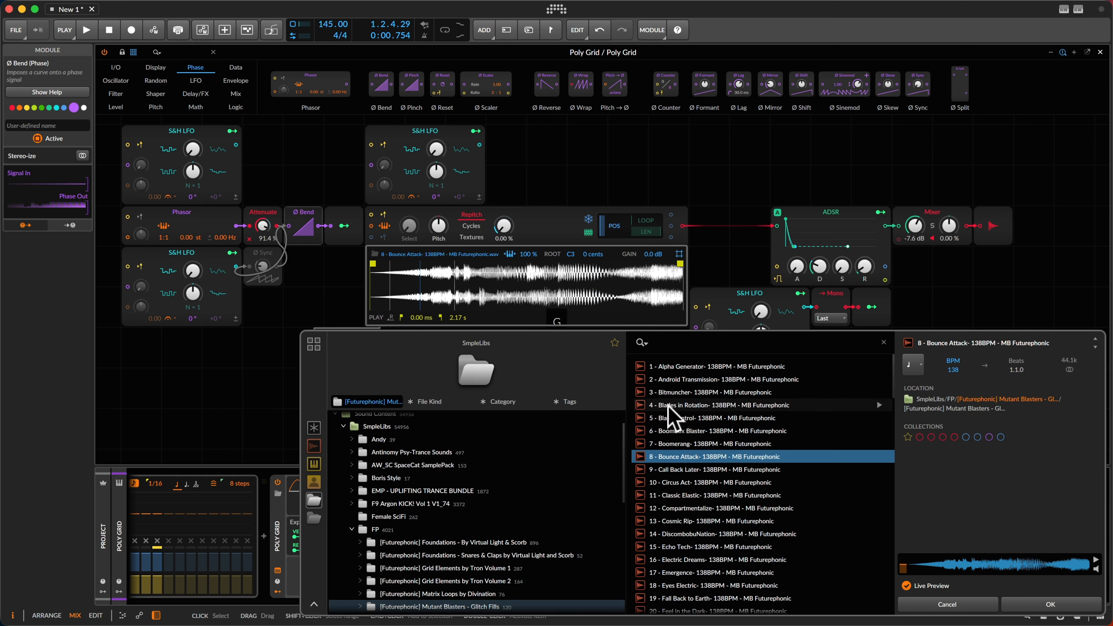
Audition 3 - Bitmuncher, 15 - Echo Tech, 21 - Flash the Message and 37 - Krypto Pop in the Sampler.
click(696, 393)
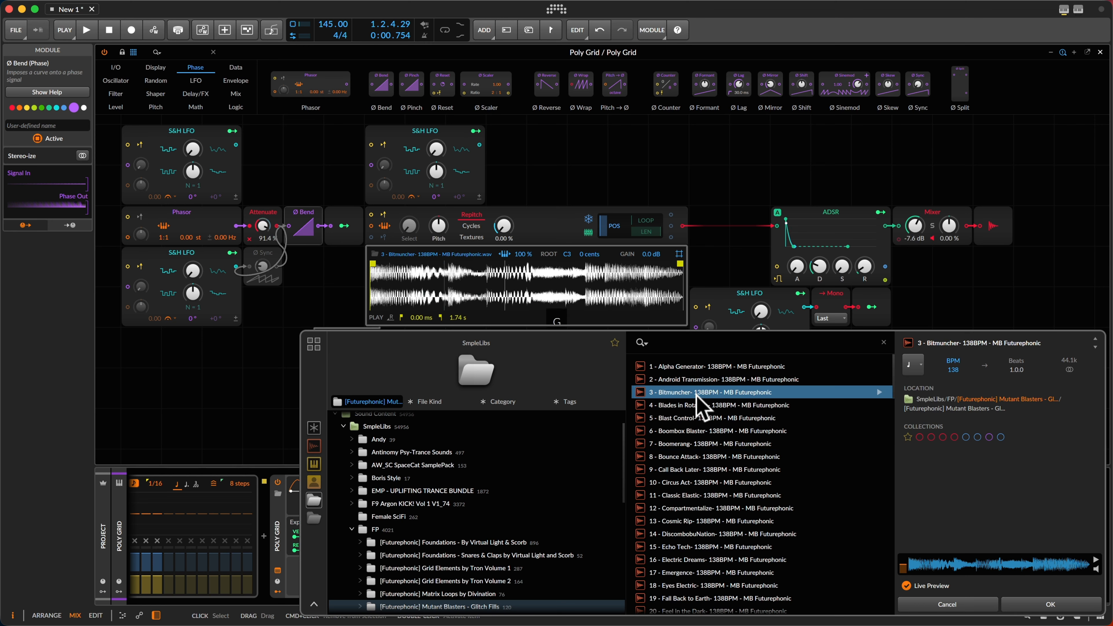
click(721, 548)
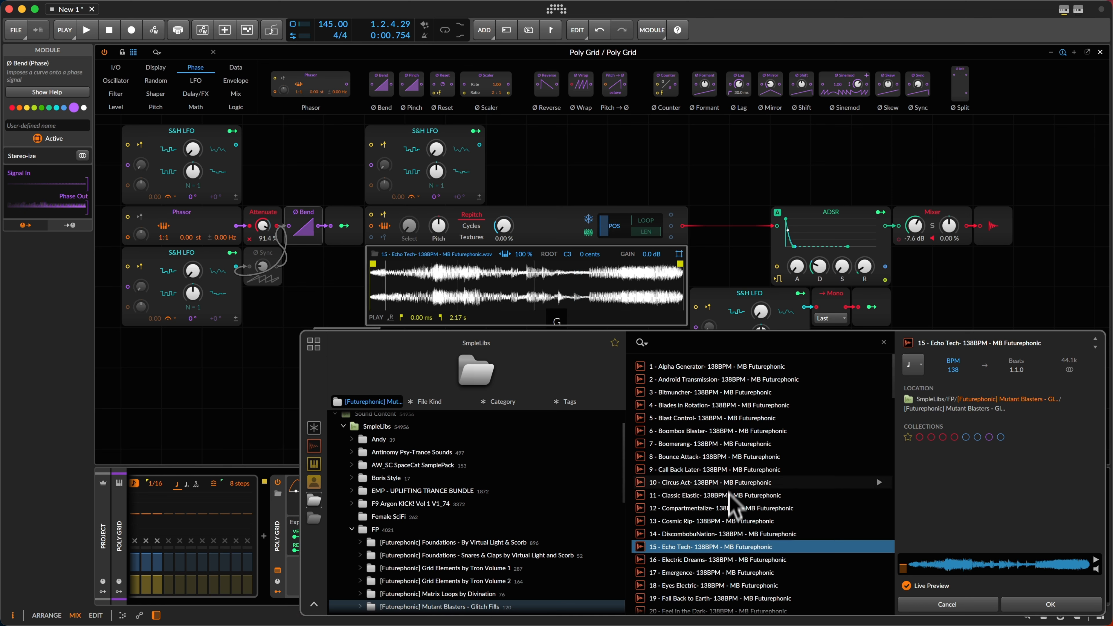
scroll(728, 492, down, 3)
click(730, 585)
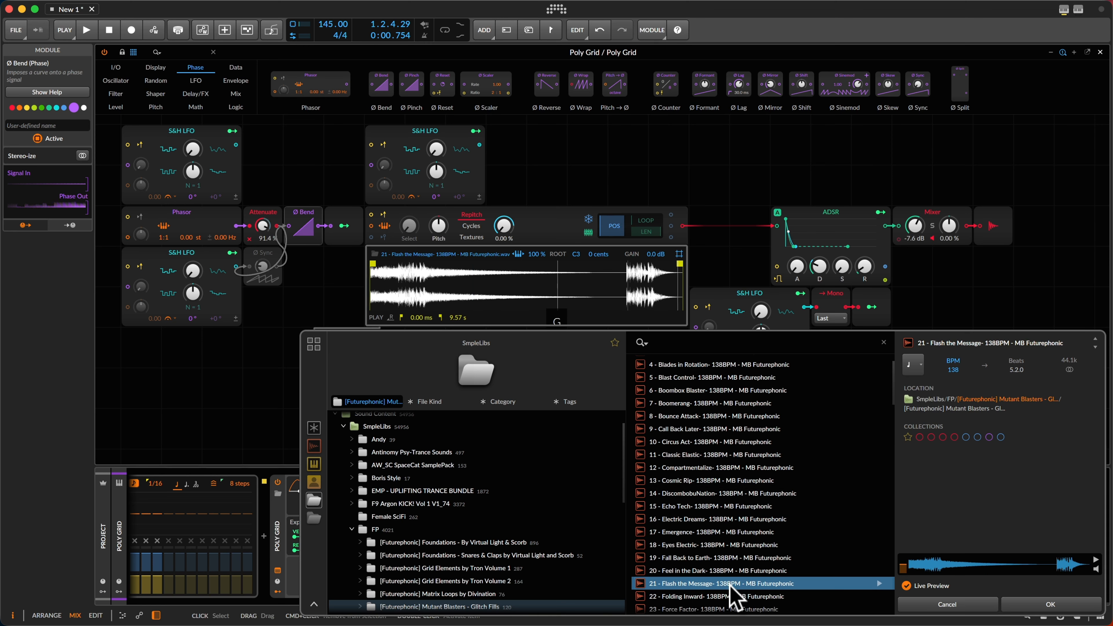
scroll(730, 585, down, 15)
click(730, 586)
scroll(731, 588, down, 2)
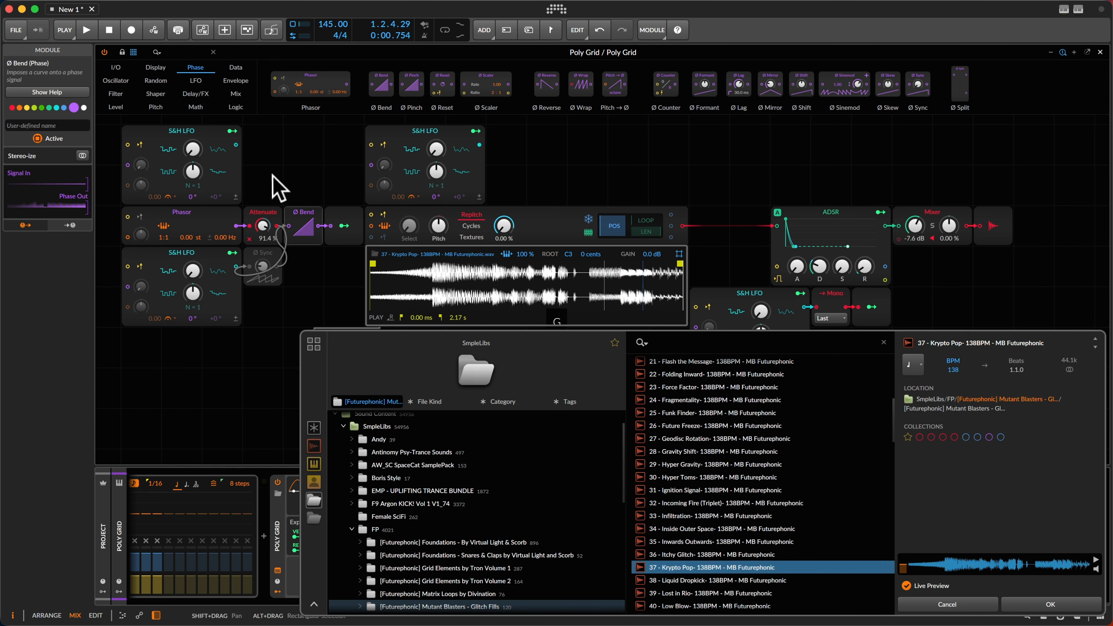
Deactivate the S&H LFO modulating Attenuate and audition 39 - Lost in Rio, 25 - Funk Finder and 52 - Phase Lasers.
click(204, 182)
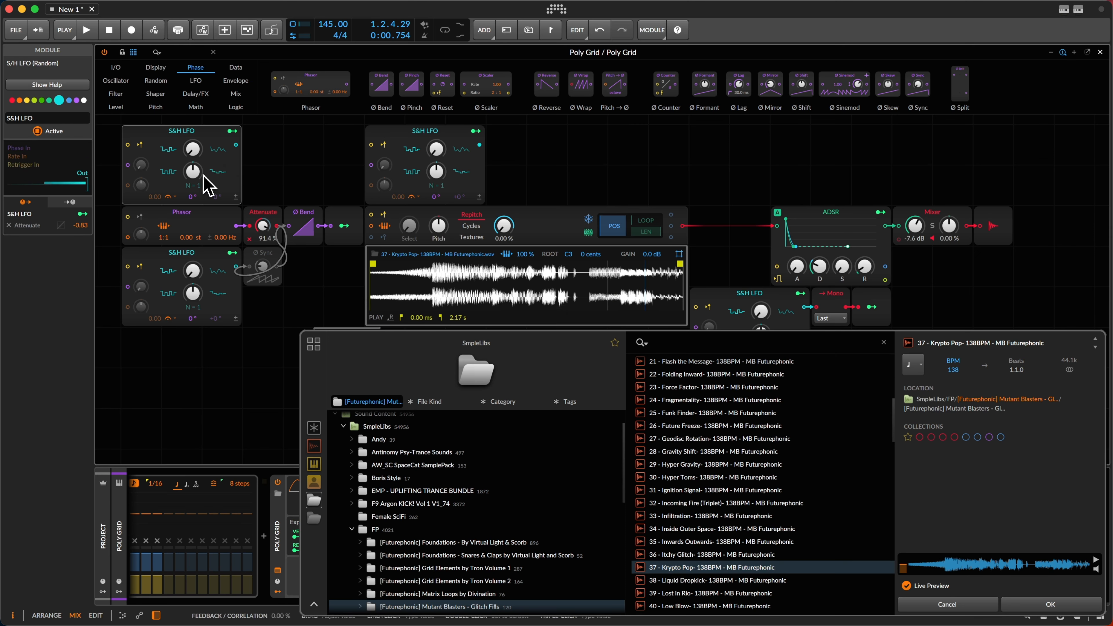
key(shift+q)
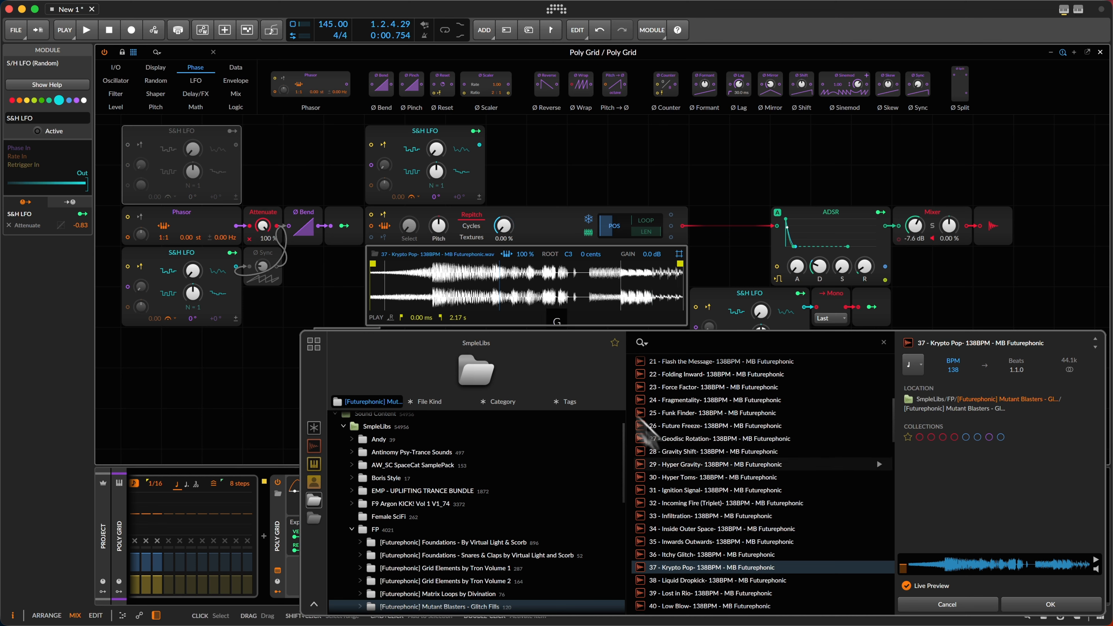
click(725, 592)
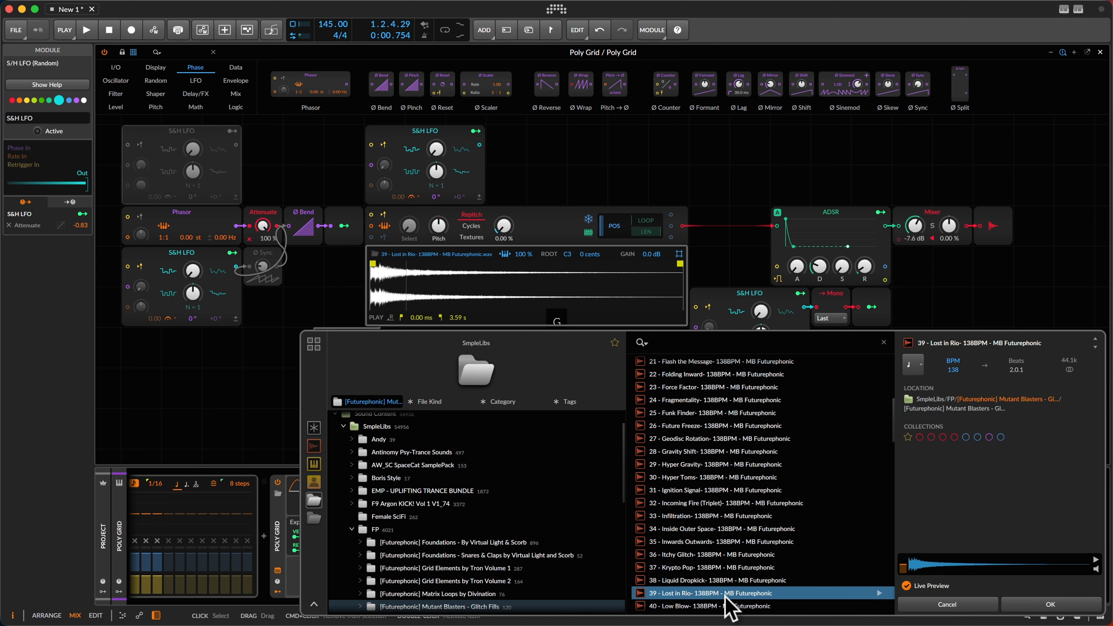
click(726, 413)
scroll(721, 522, down, 5)
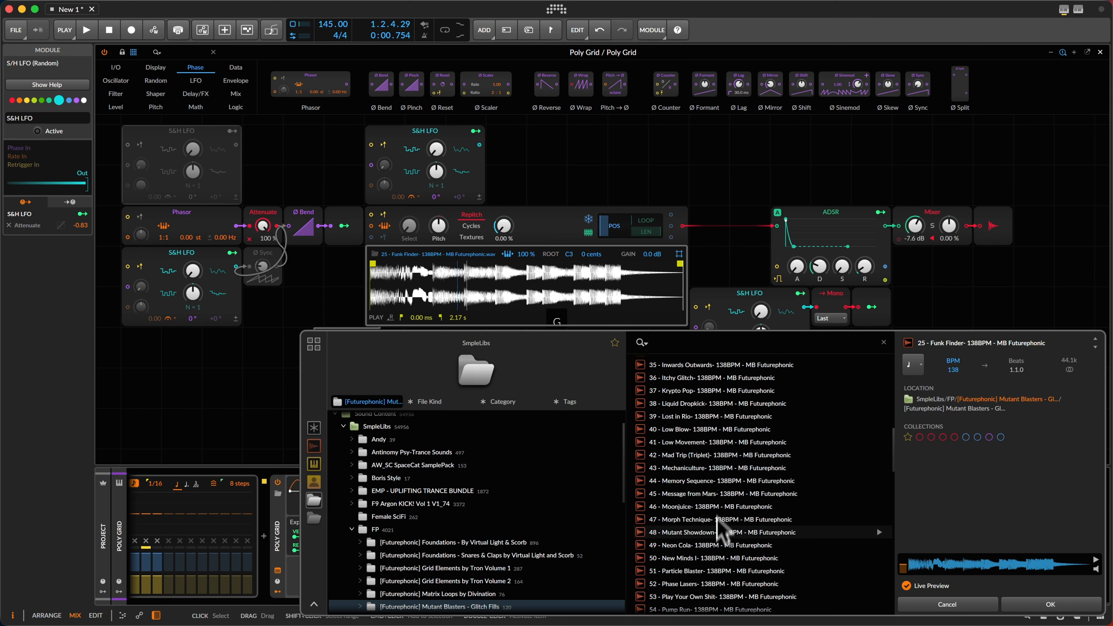
click(714, 583)
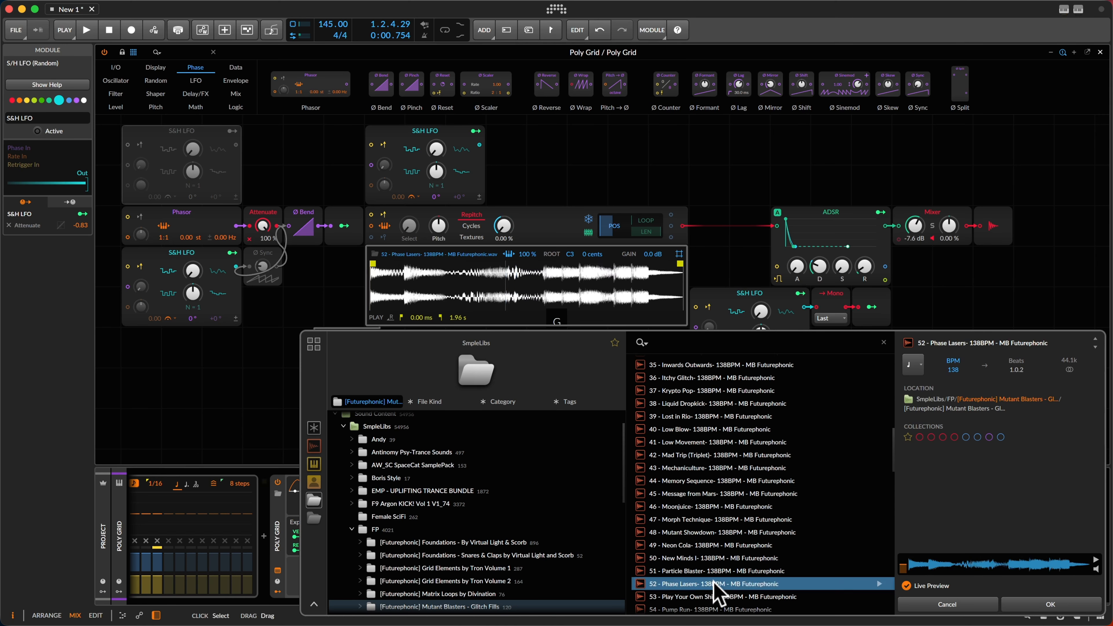
Raise the ADSR's sustain to a low level while auditioning 57 - Raining Brains.
scroll(735, 527, down, 2)
drag(862, 263, 852, 281)
click(708, 579)
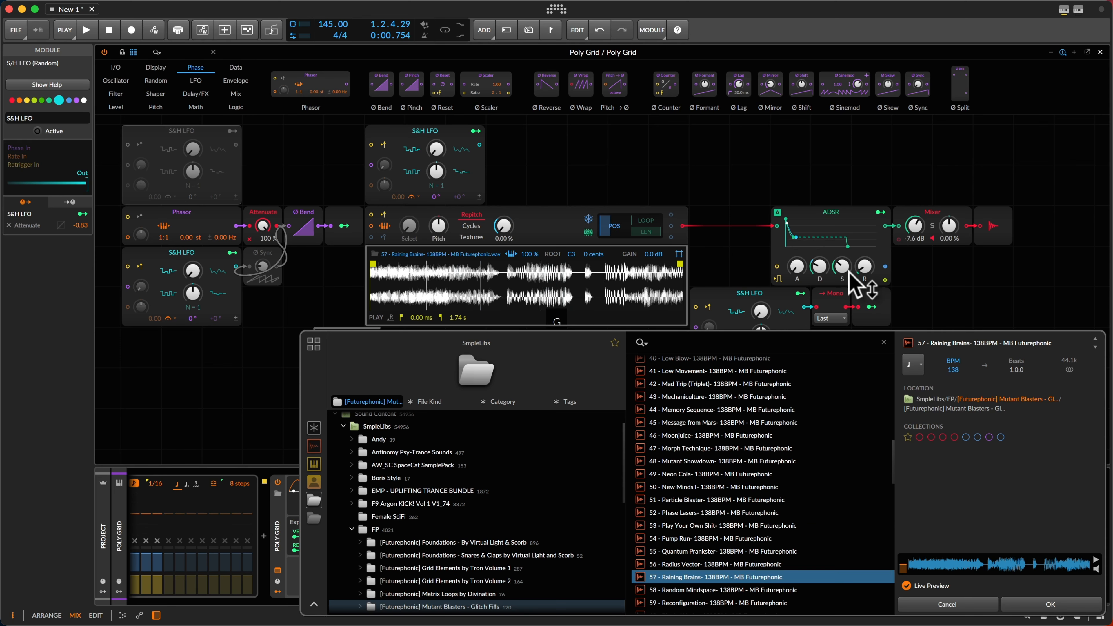
drag(842, 267, 841, 271)
Audition 81 - Waking Dream and 88 - E Haven, then cancel the sample browser without replacing the Sampler's sample.
scroll(716, 561, down, 10)
click(715, 565)
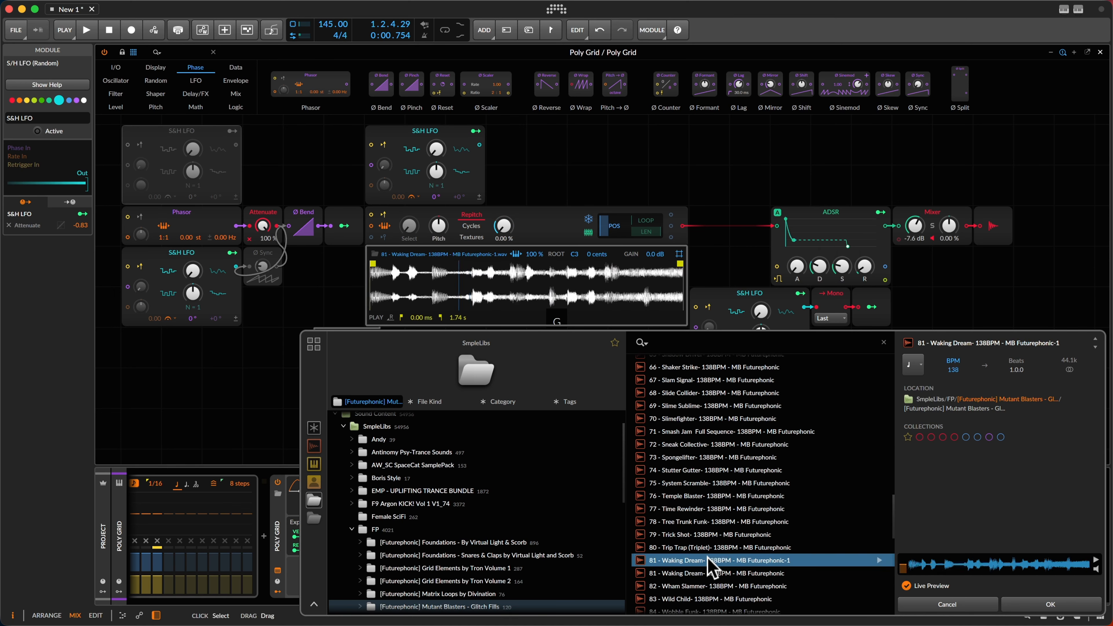
scroll(777, 393, down, 4)
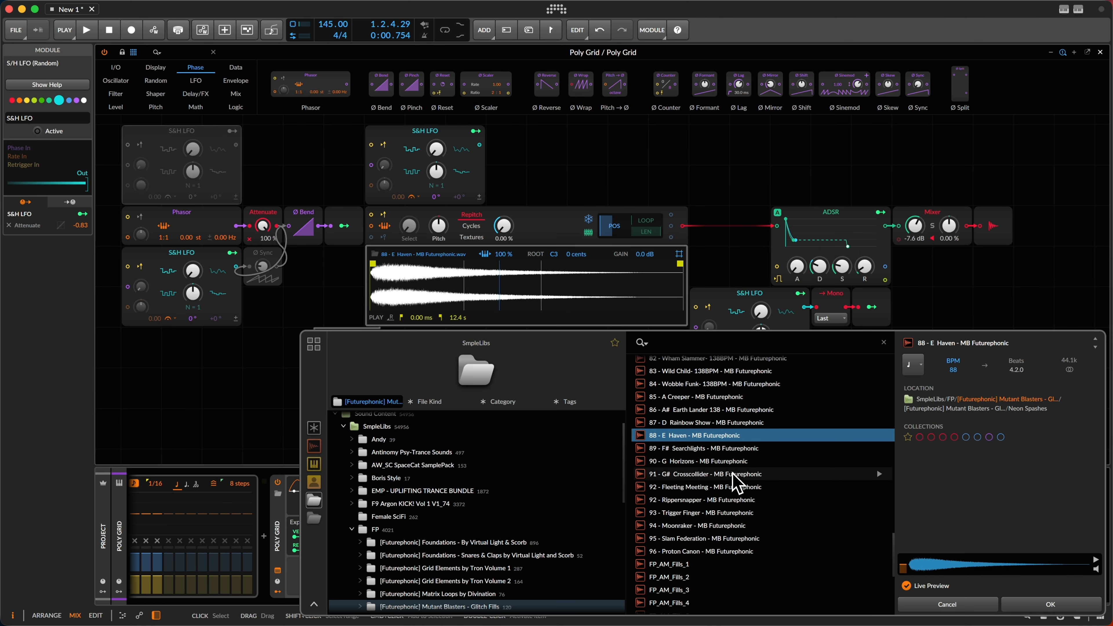
scroll(732, 474, up, 20)
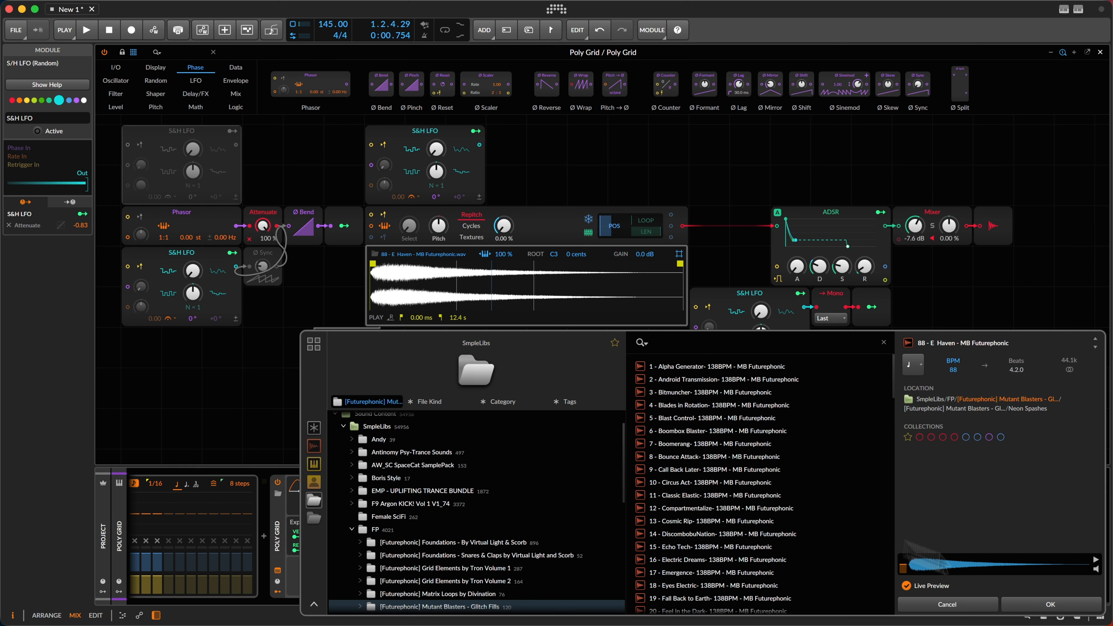
click(947, 605)
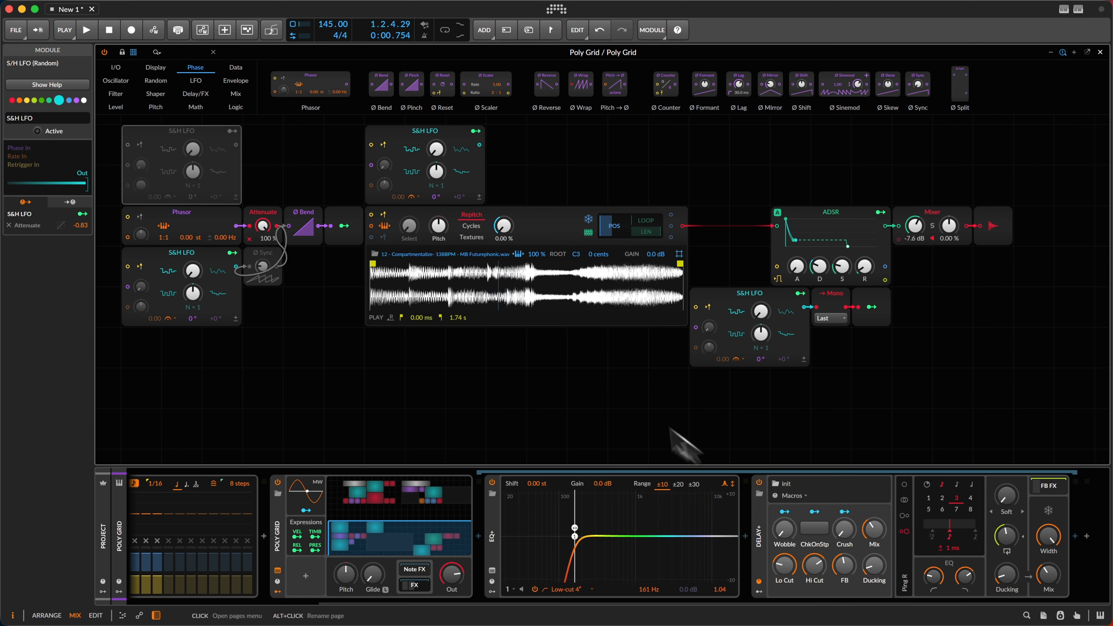
Leave the grid editor for the mixer view and select the Poly Grid track.
click(598, 353)
key(alt+3)
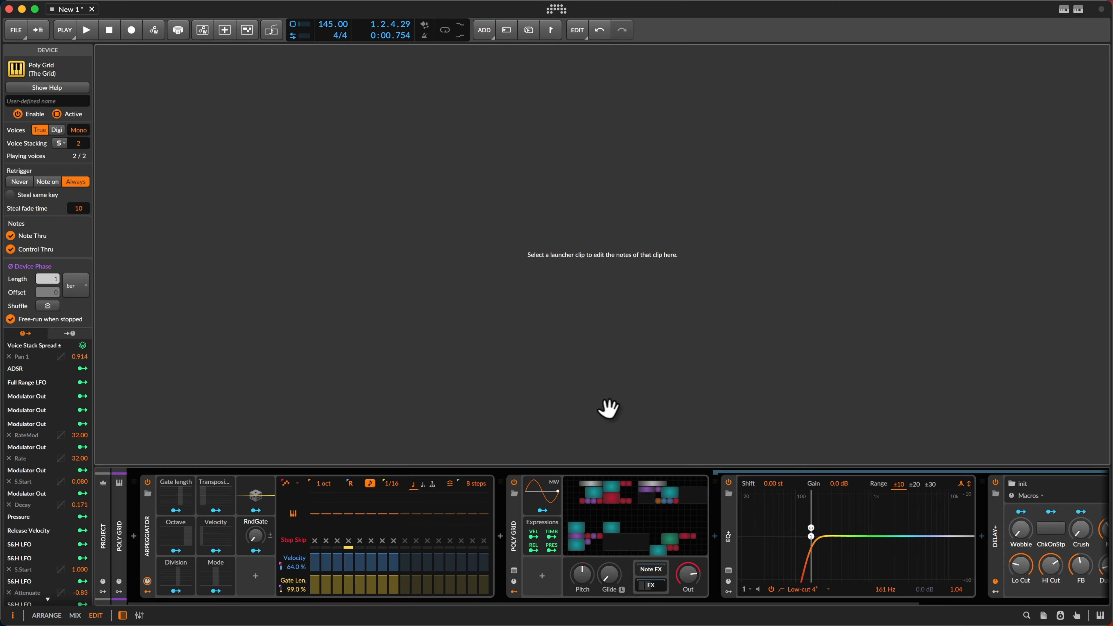
key(alt+2)
key(Escape)
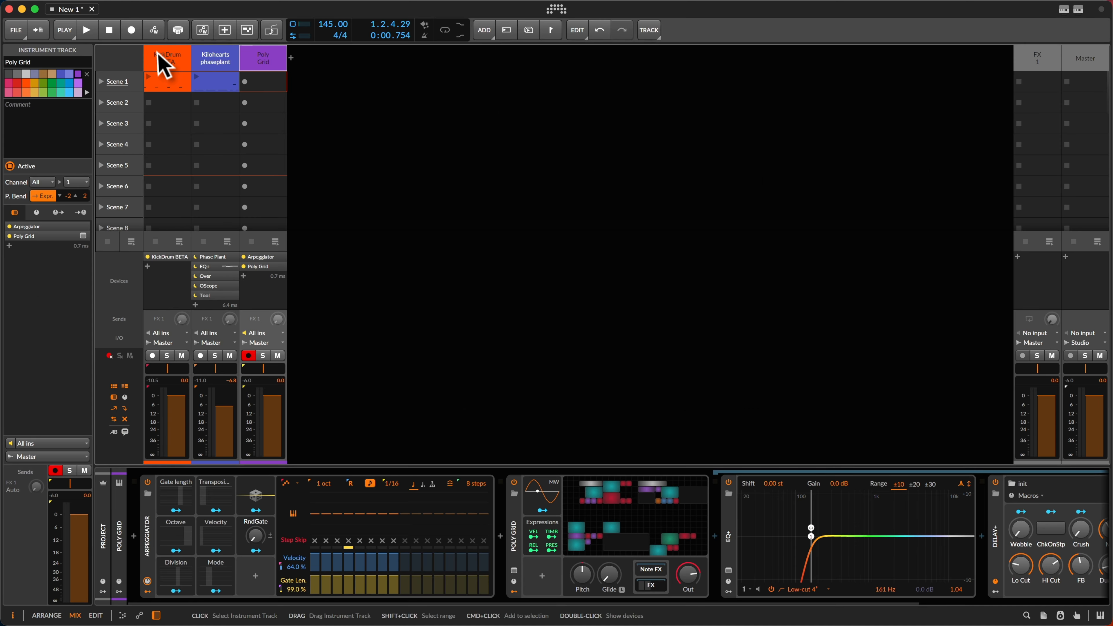
click(215, 58)
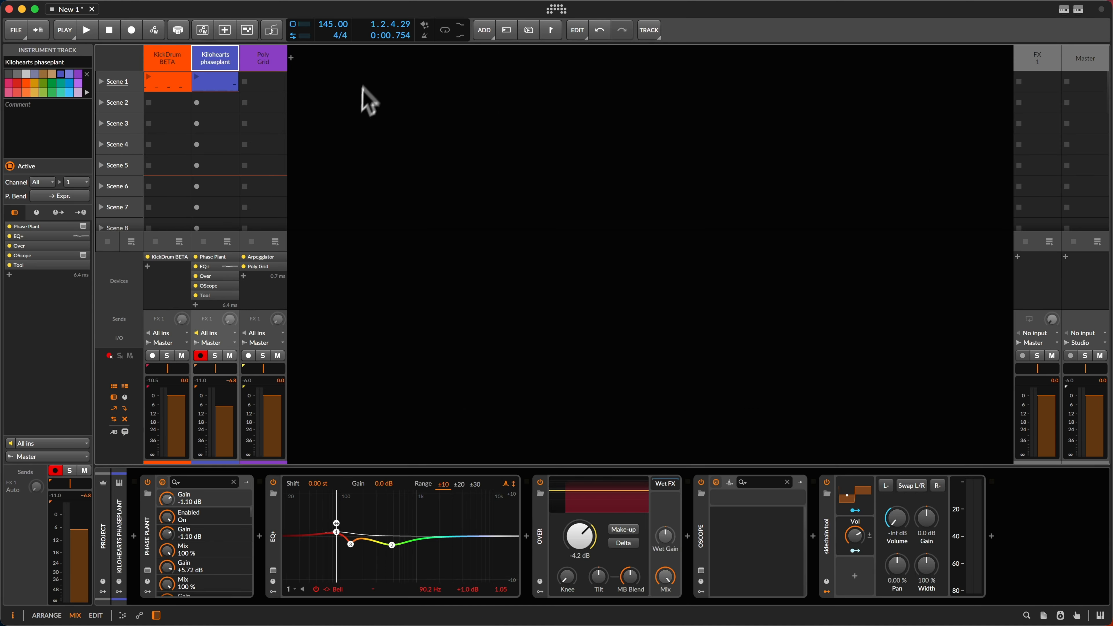
click(260, 57)
Start and stop the transport, then launch Scene 1 to play the kick and Phase Plant clips.
key(space)
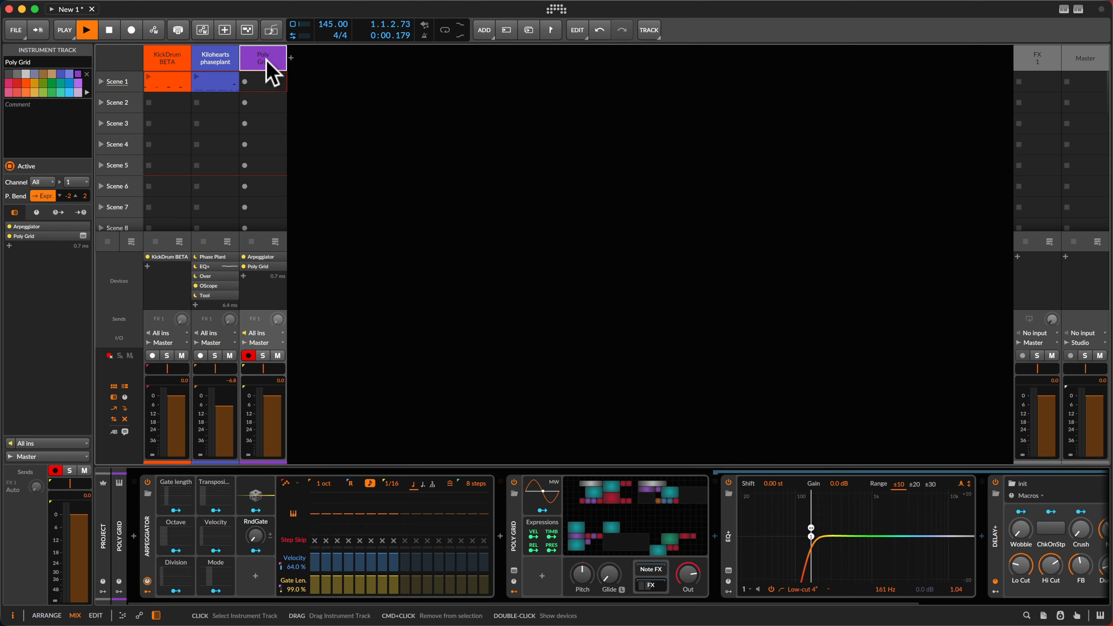
key(space)
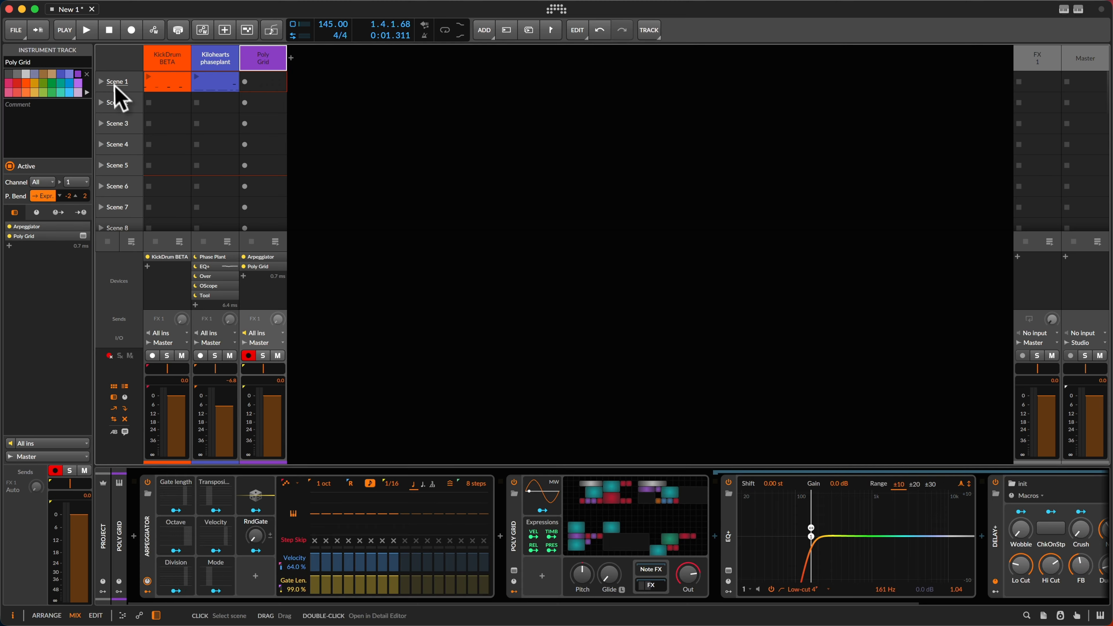
click(106, 86)
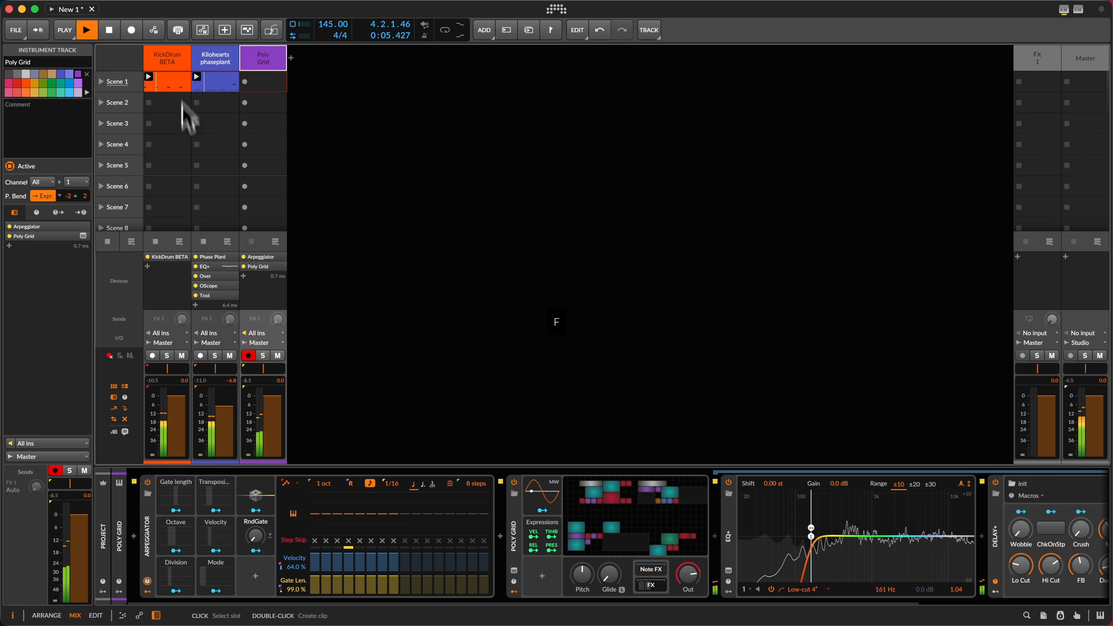
Randomize the Arpeggiator's Gate length steps, then redraw most of them close to the centre line.
click(191, 497)
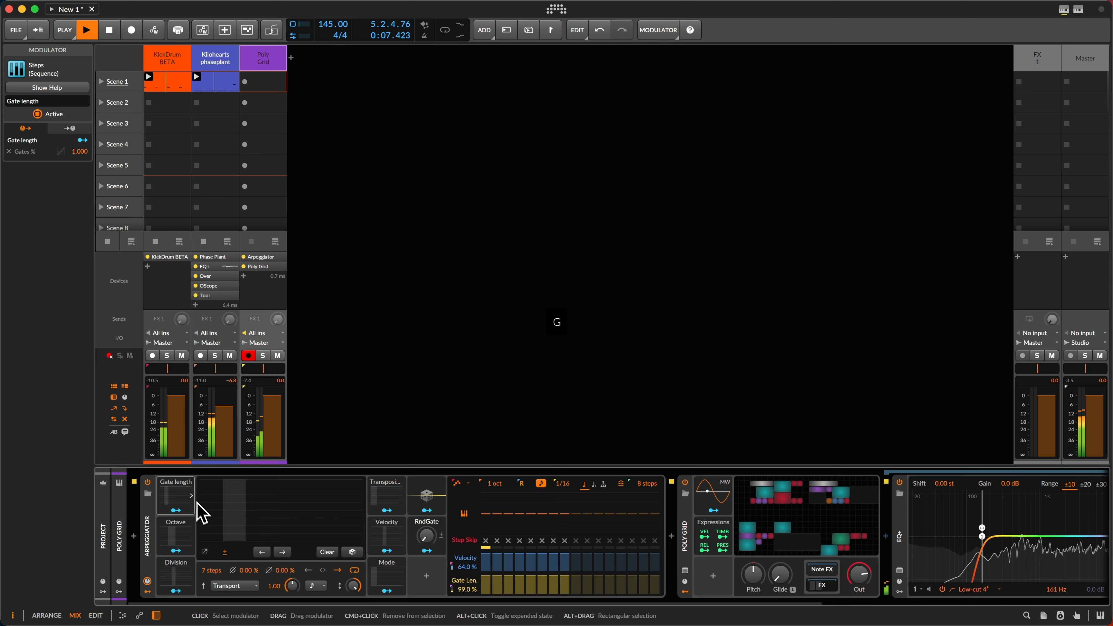
click(351, 551)
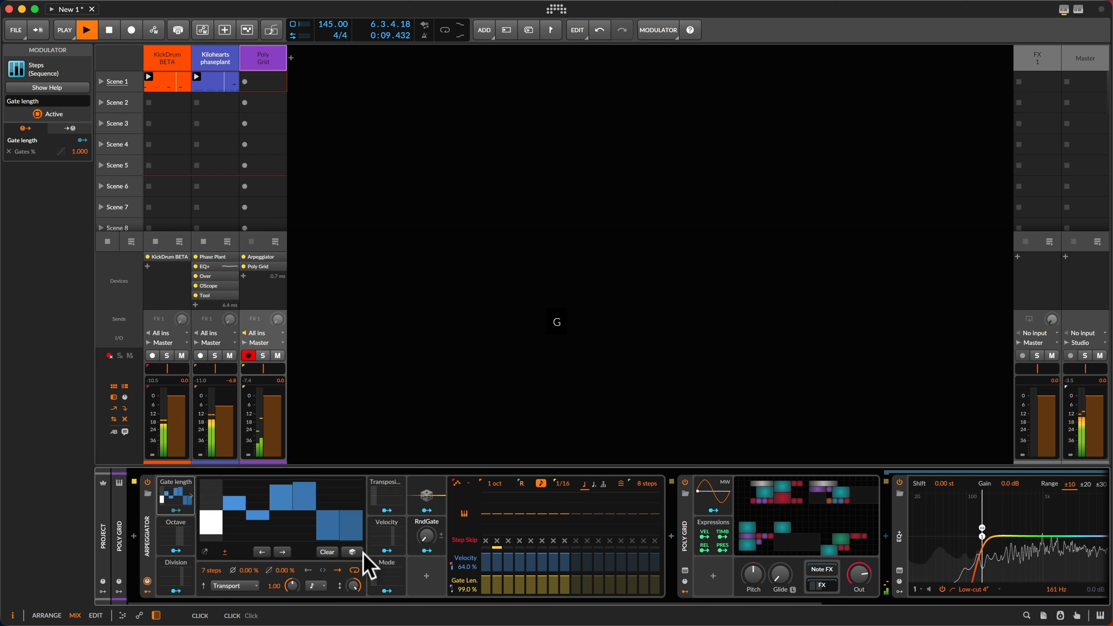
mouse_move(324, 521)
mouse_down()
mouse_move(282, 506)
mouse_move(226, 514)
mouse_up()
click(348, 516)
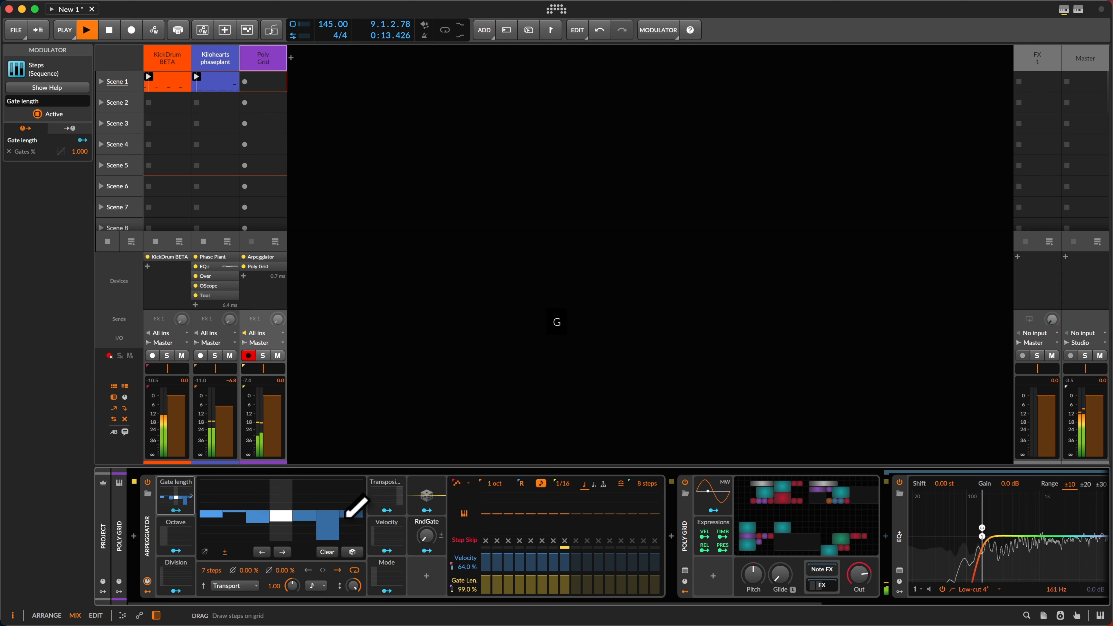
drag(344, 513, 248, 510)
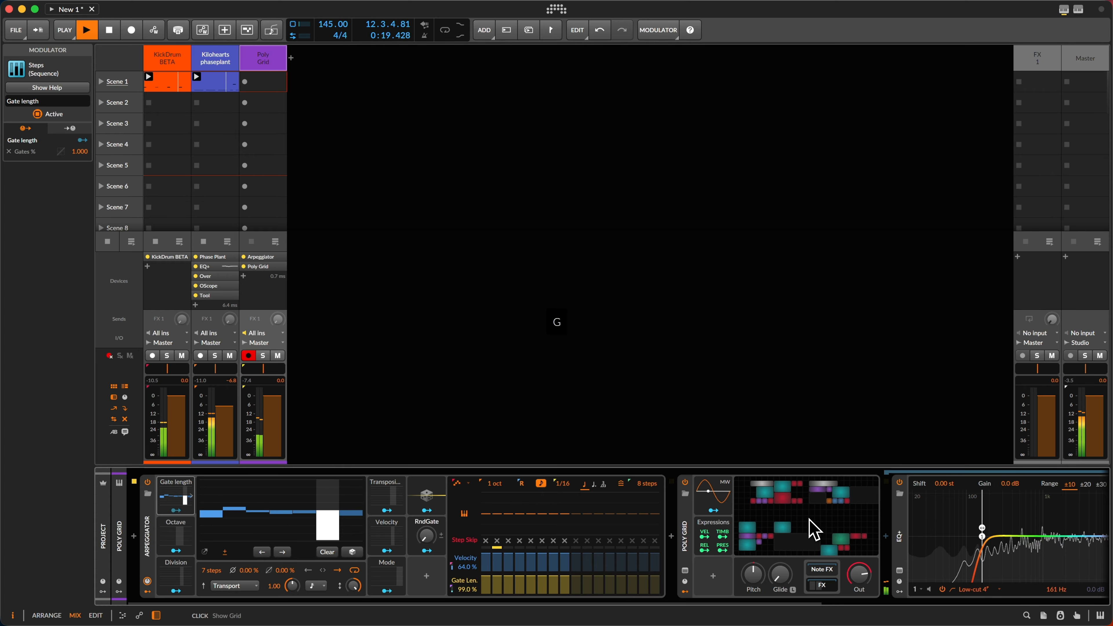
Reopen the Poly Grid, audition 7 - Boomerang and 4 - Blades in Rotation, and load 14 - DiscombobuNation into the Sampler.
click(832, 532)
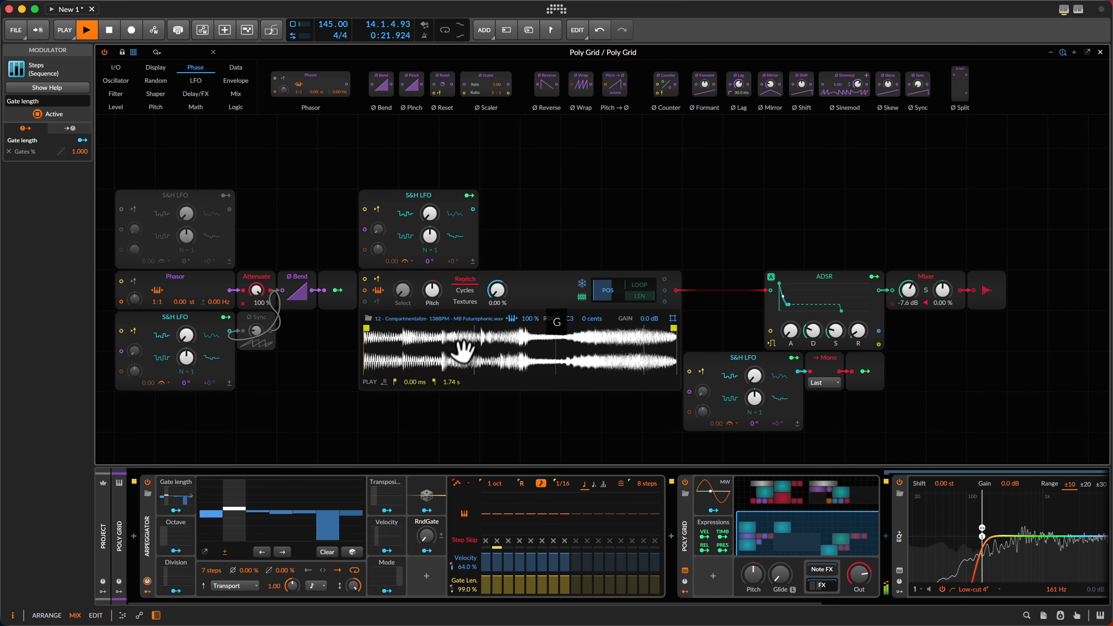
click(380, 335)
click(787, 135)
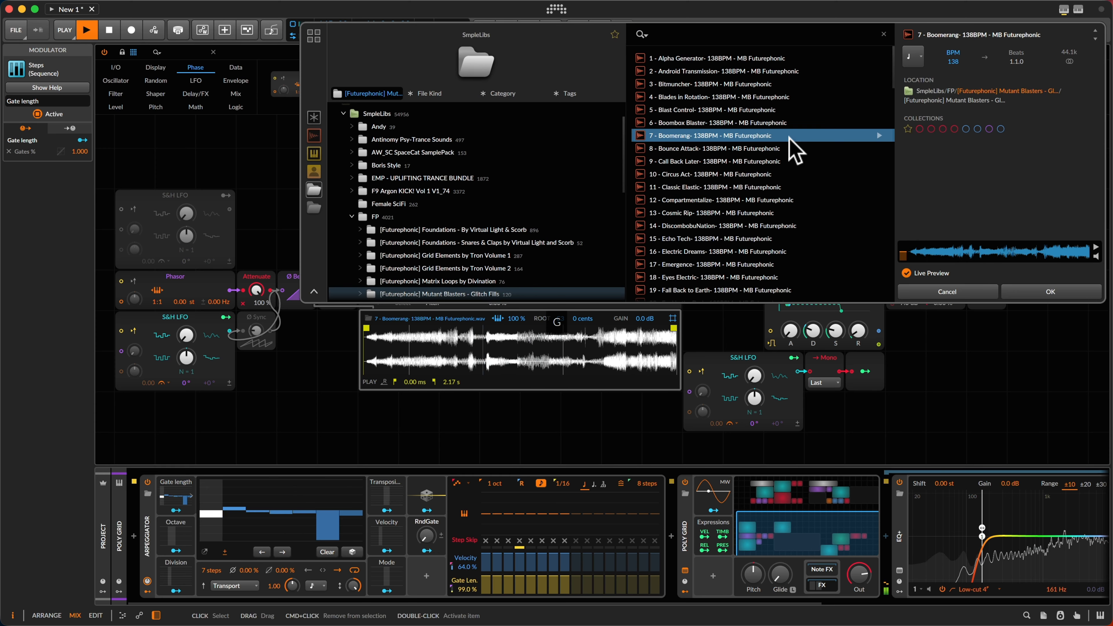
click(737, 98)
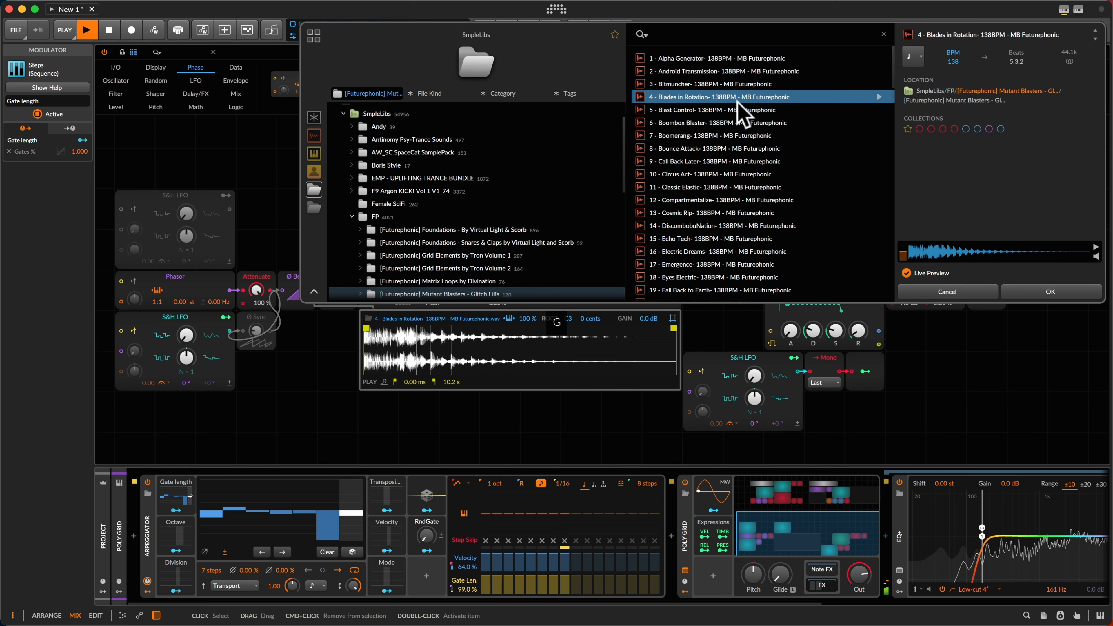
click(721, 227)
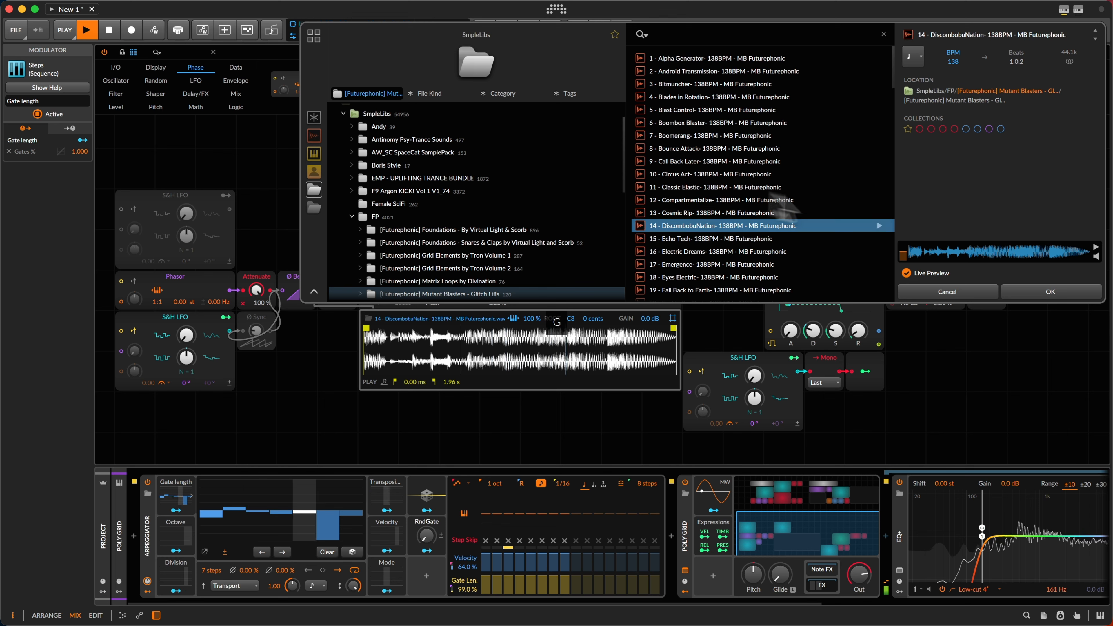
click(1058, 291)
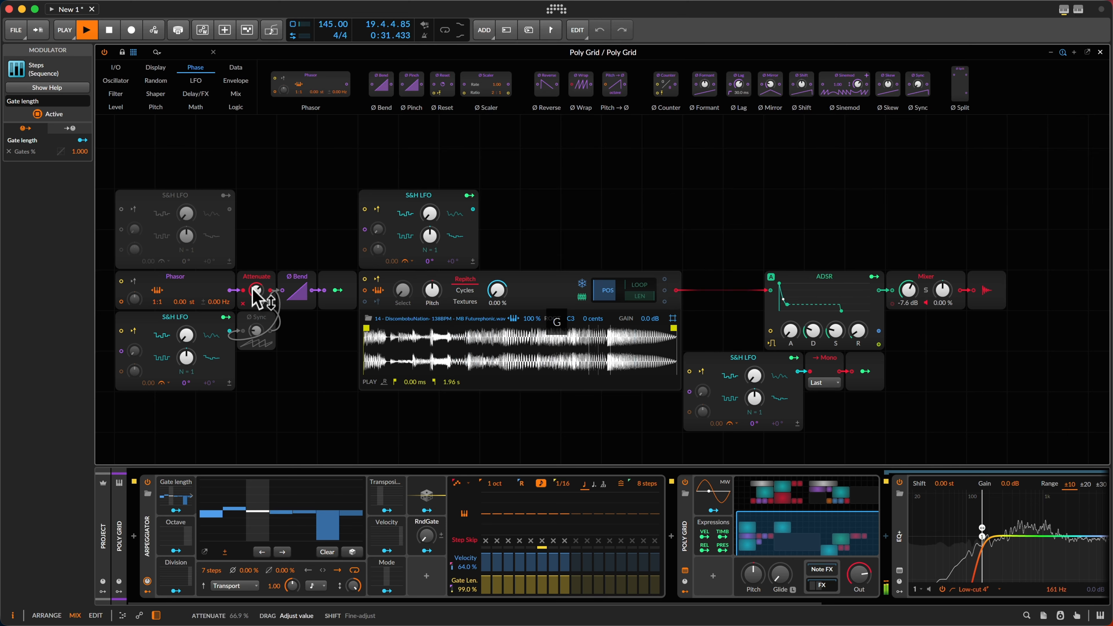
Set Attenuate to 32.0 % and audition 6 - Boombox Blaster, 1 - Alpha Generator, 9 - Call Back Later and 18 - Eyes Electric.
drag(258, 295, 257, 296)
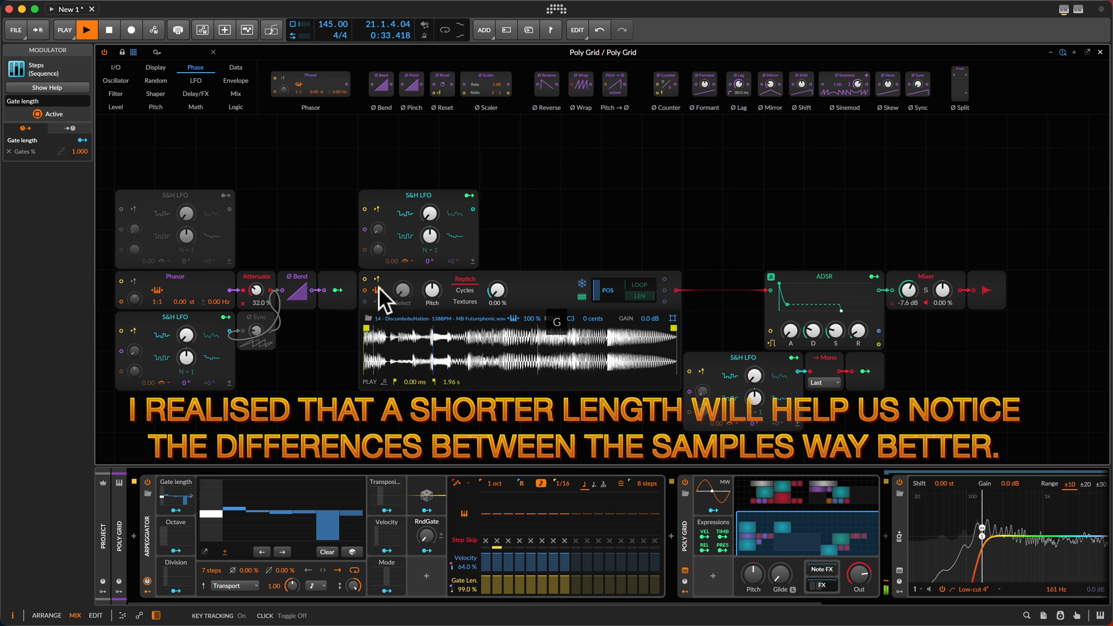
click(370, 318)
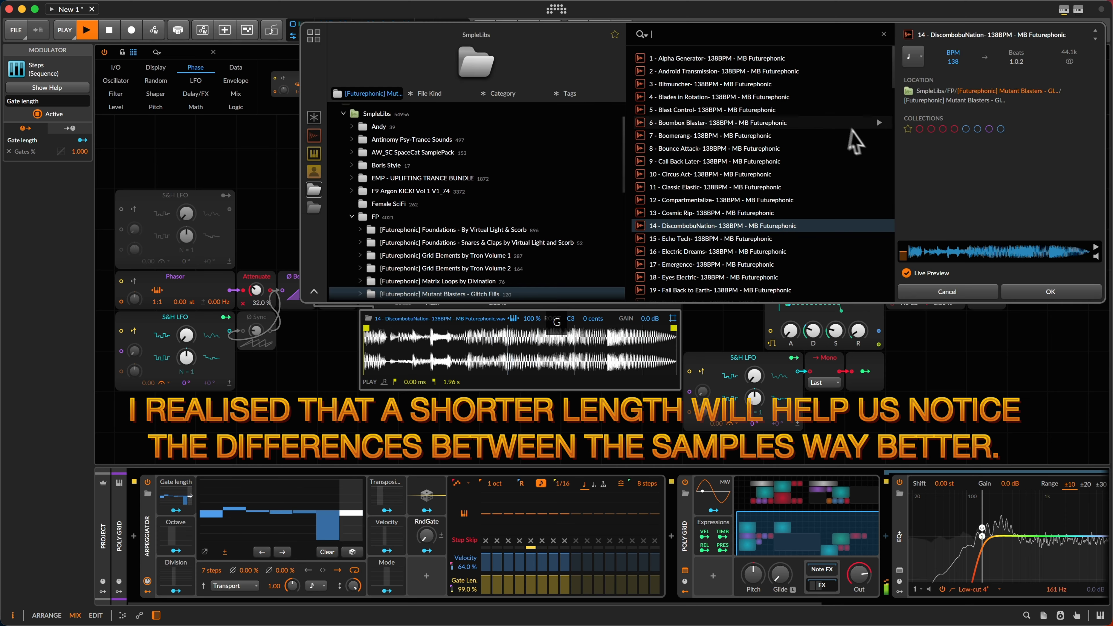
click(819, 122)
click(720, 59)
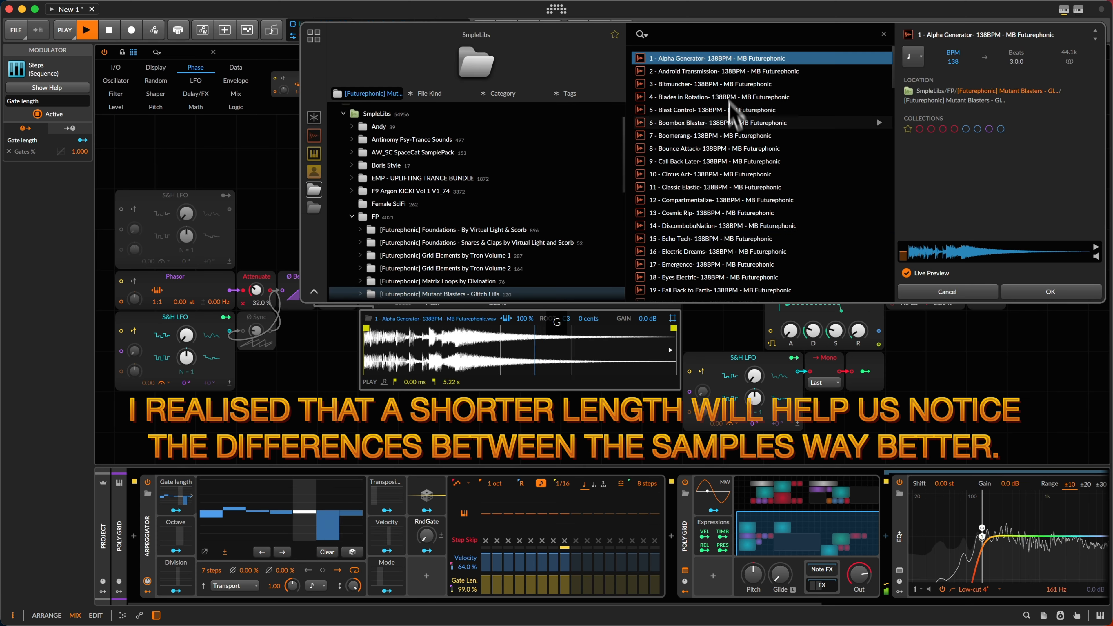
click(729, 162)
click(730, 279)
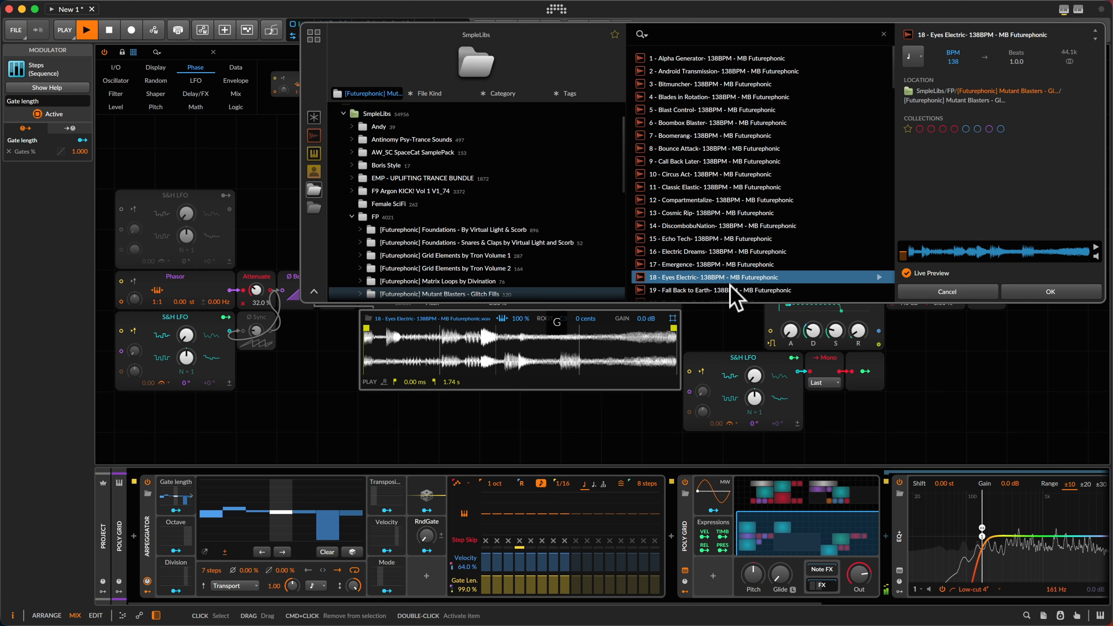
Audition 29 - Hyper Gravity and 38 - Liquid Dropkick in the Sampler over the running scene.
scroll(731, 296, down, 3)
click(729, 281)
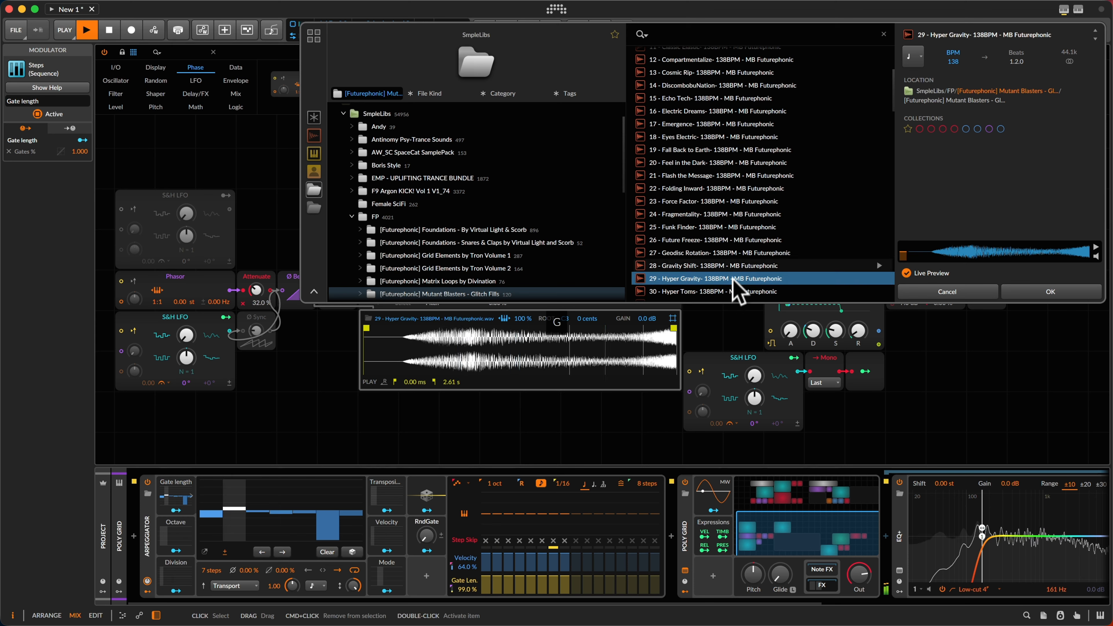
scroll(732, 287, down, 3)
click(727, 255)
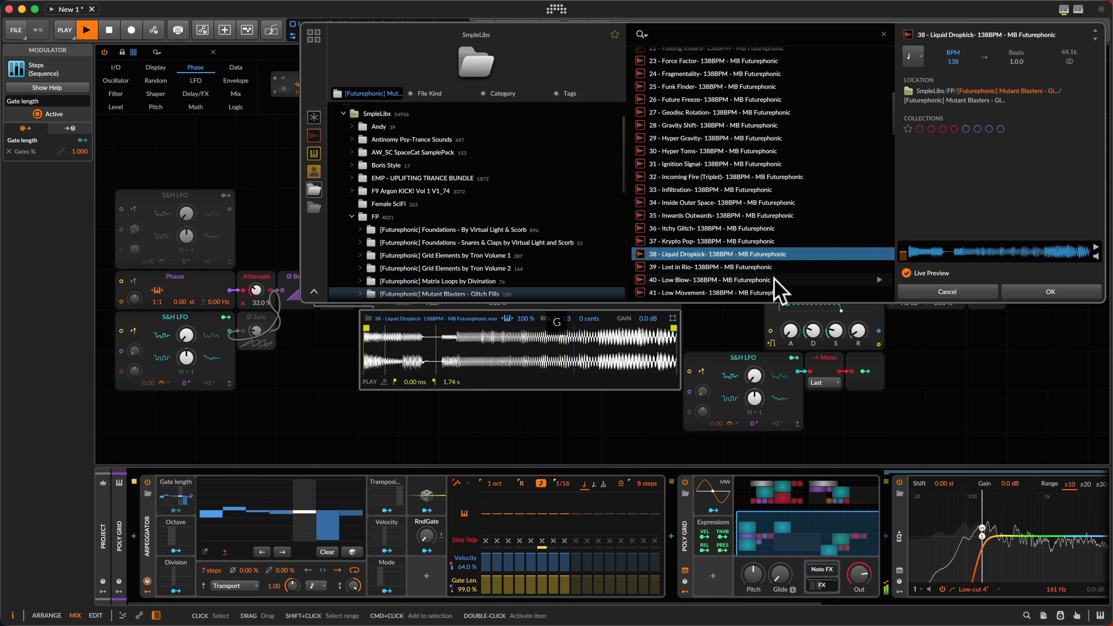
Audition 54 - Pump Run, load 49 - Neon Cola into the Sampler, and stop the transport.
click(775, 266)
scroll(775, 267, down, 5)
click(774, 265)
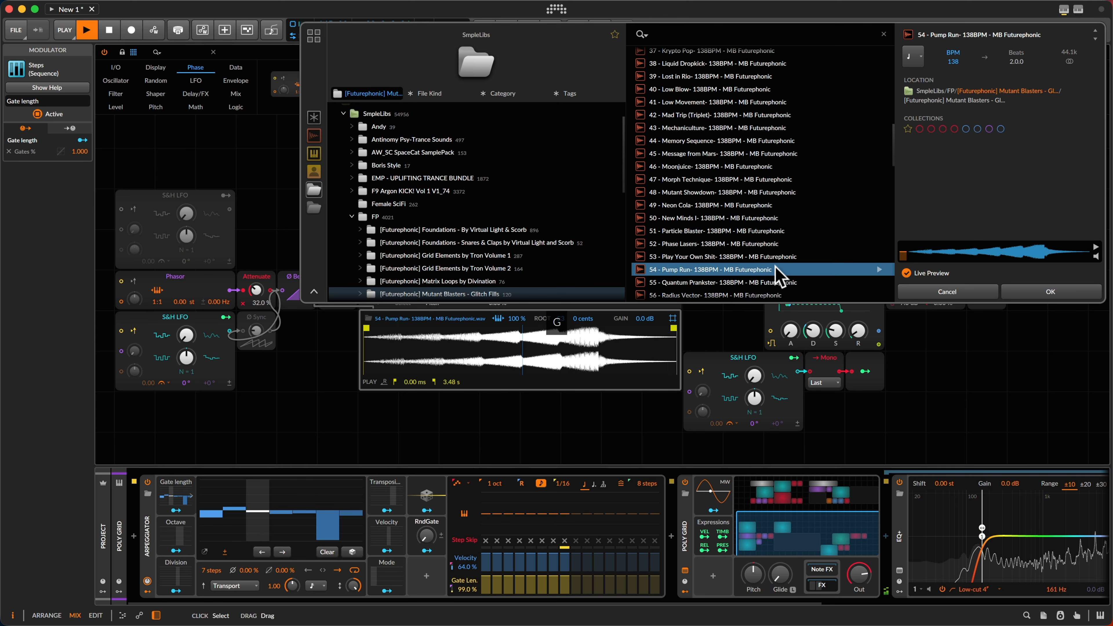
click(747, 205)
scroll(747, 211, down, 3)
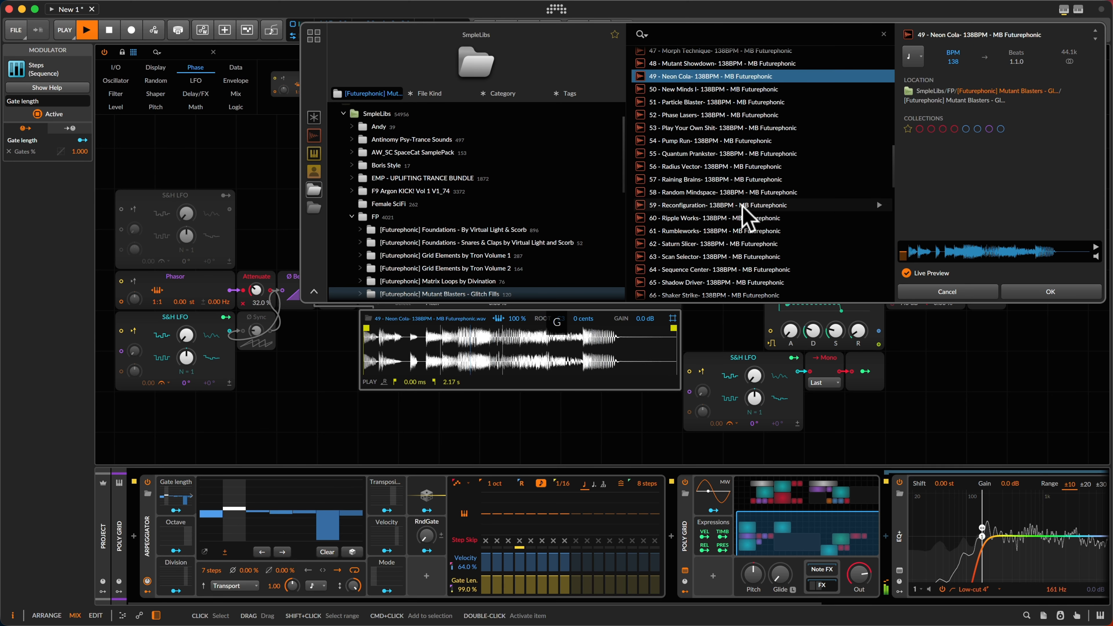
click(1050, 291)
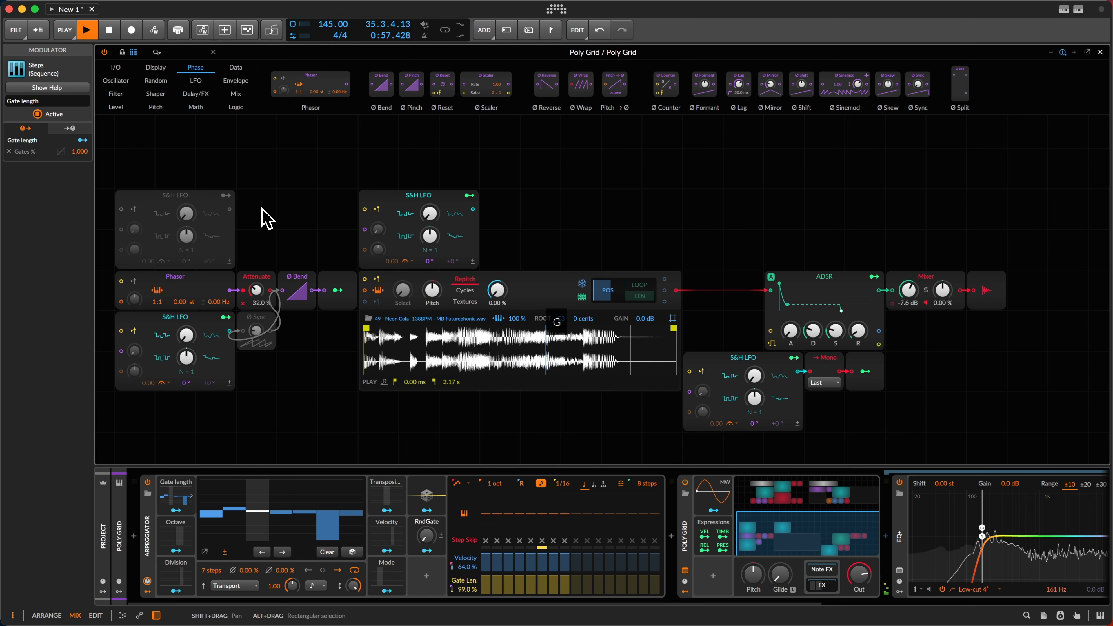
key(space)
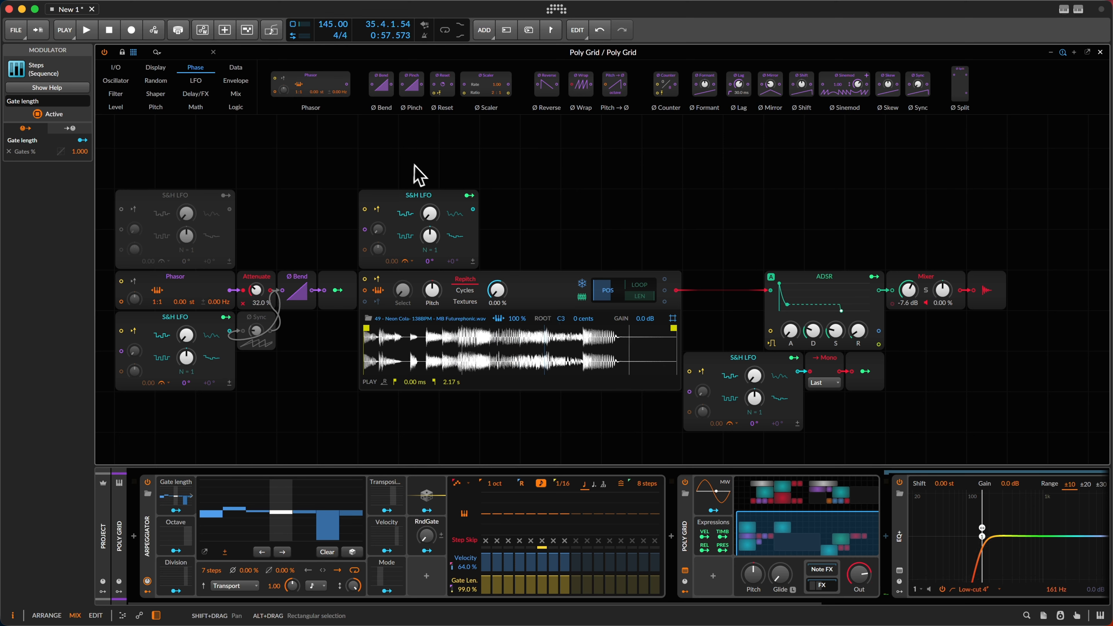
Raise the ADSR's Sustain to maximum and turn up the Poly Grid's Glide.
drag(835, 332, 835, 306)
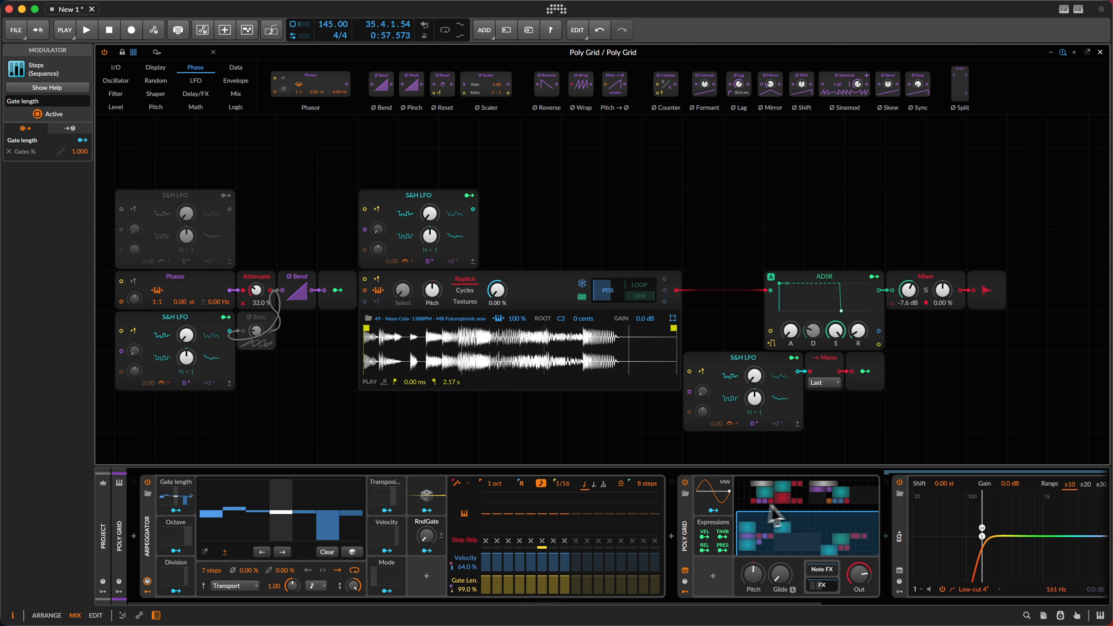
mouse_move(778, 589)
mouse_down()
mouse_move(775, 576)
mouse_move(778, 590)
mouse_up()
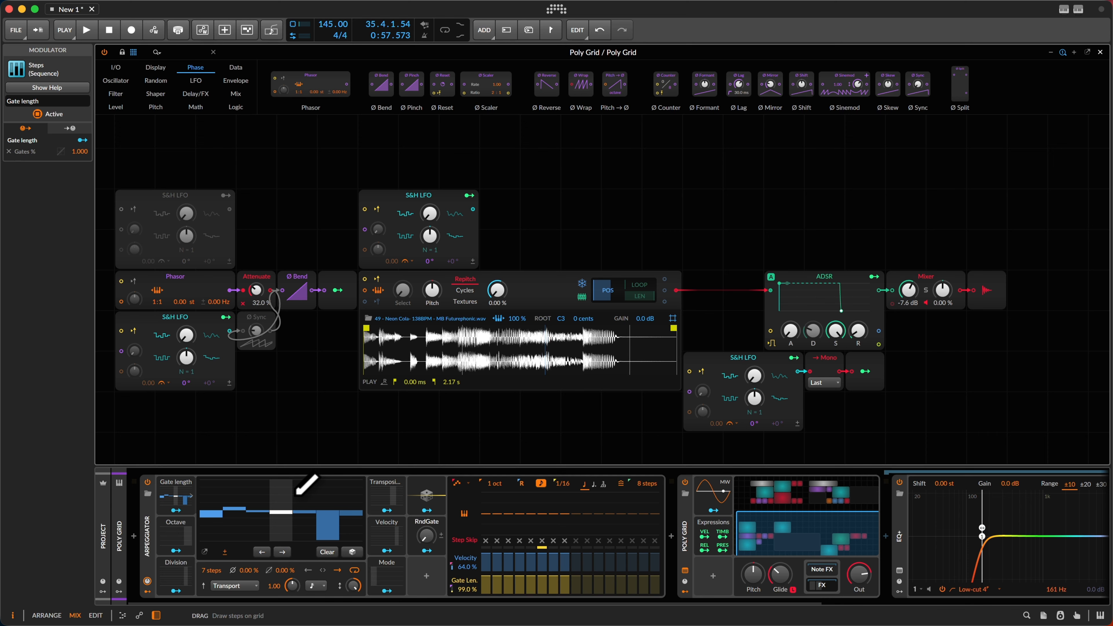
Set the Poly Grid's Retrigger to Never and redraw the fourth and fifth Gate length steps below the centre line.
click(287, 496)
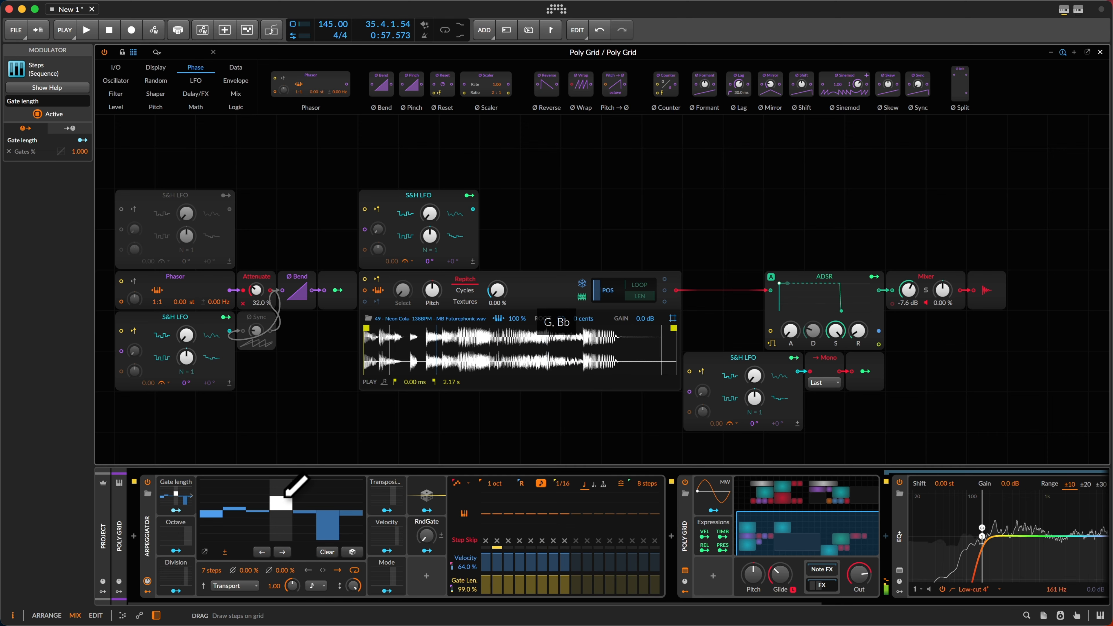
click(254, 178)
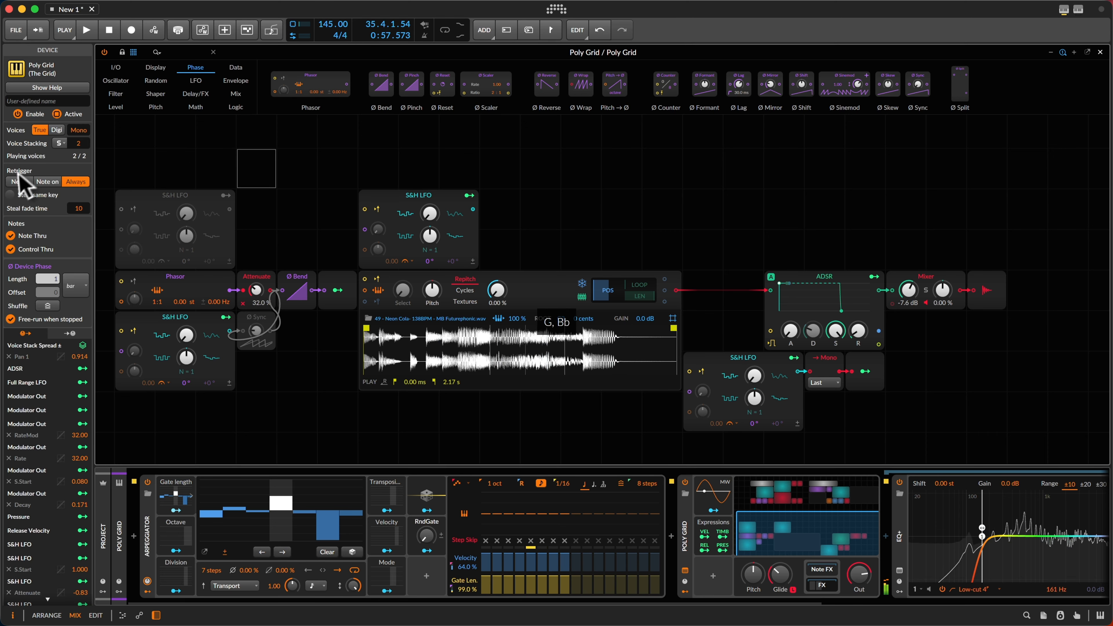
click(19, 182)
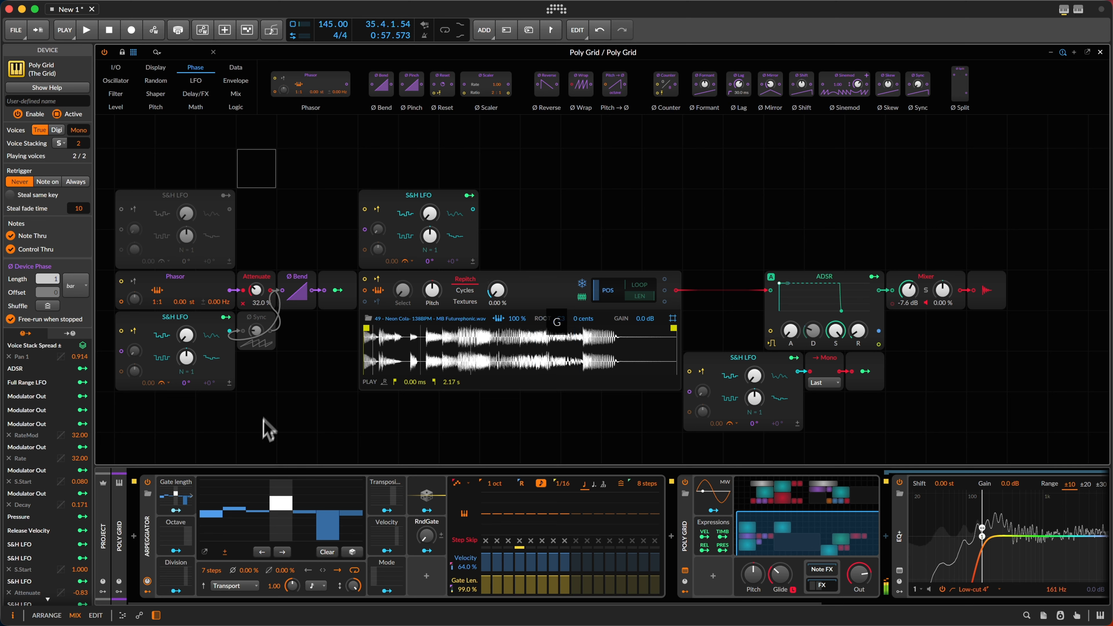
mouse_move(299, 522)
mouse_down()
mouse_move(293, 489)
mouse_move(318, 526)
mouse_move(280, 498)
mouse_move(284, 524)
mouse_up()
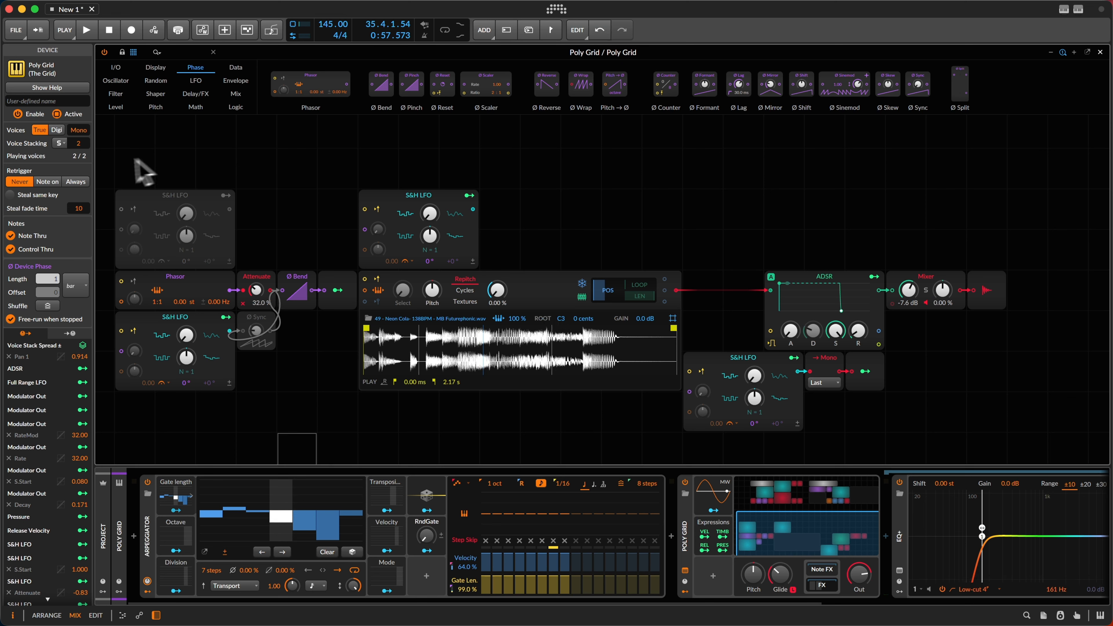
Try modulating the Phasor's Detune by 1.509 from the Voice Stack Spread, and clear that modulation.
click(84, 345)
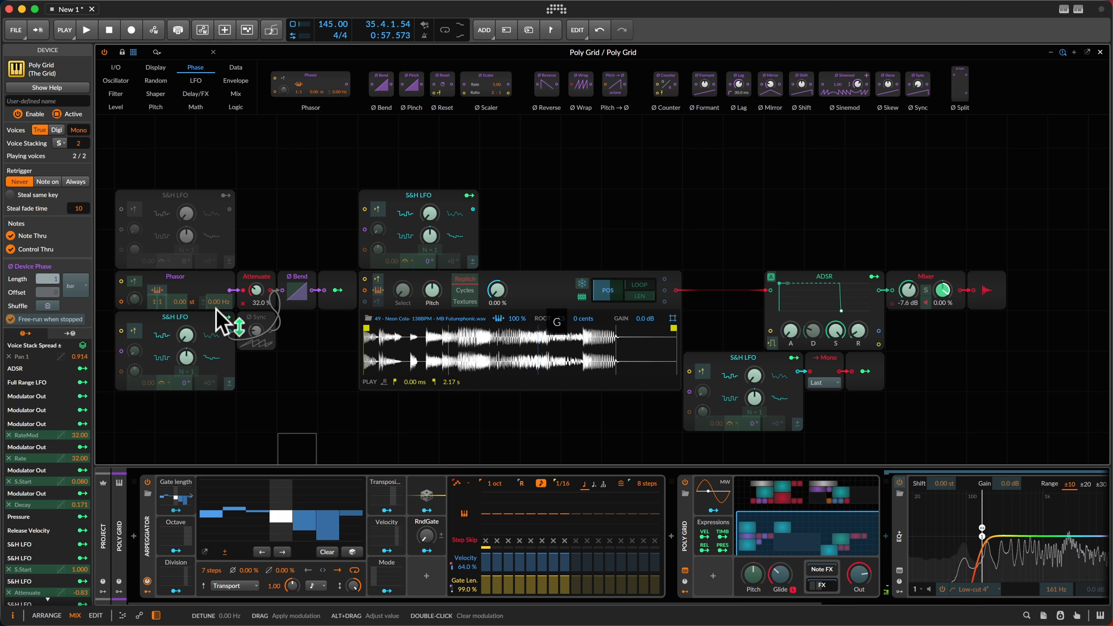
drag(217, 318, 218, 322)
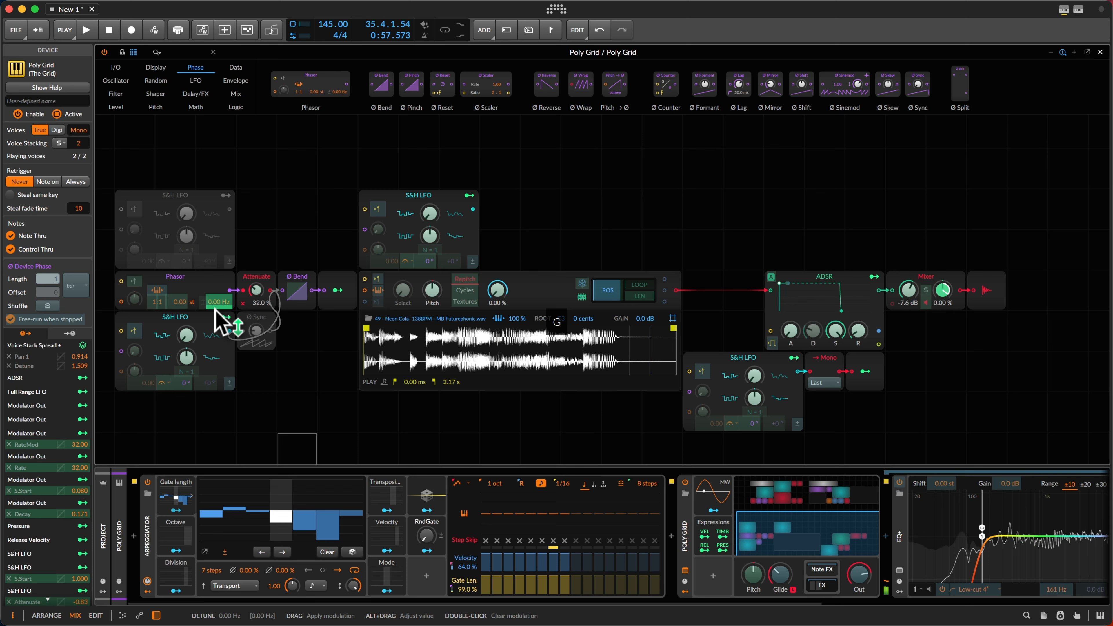
double_click(219, 319)
click(82, 345)
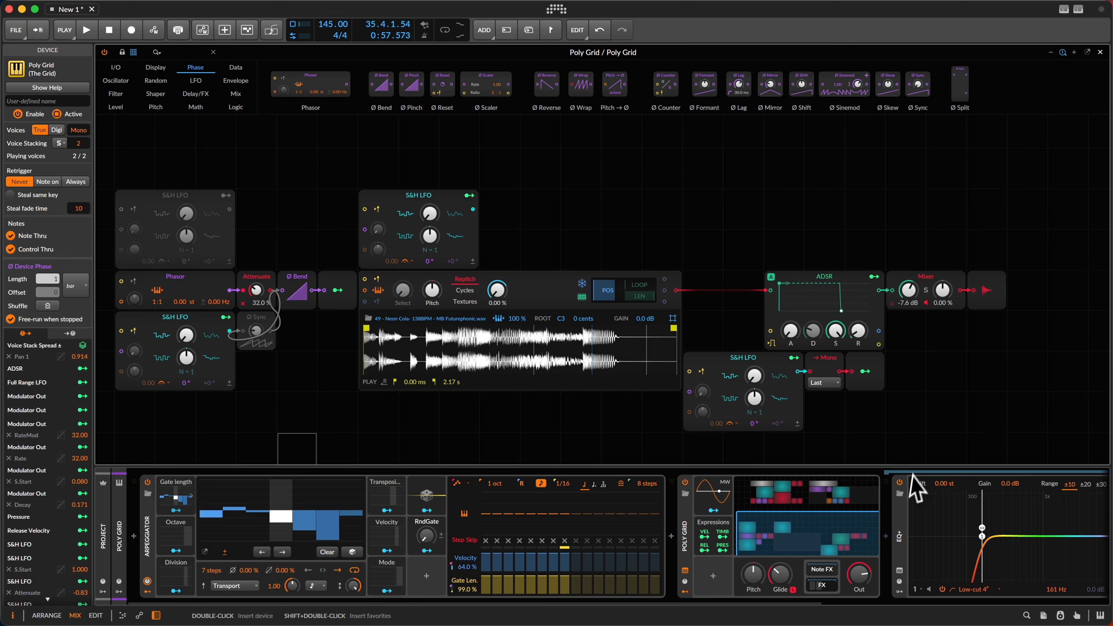
Select the Mixer and Audio Out modules at the end of the signal chain.
drag(923, 286, 714, 263)
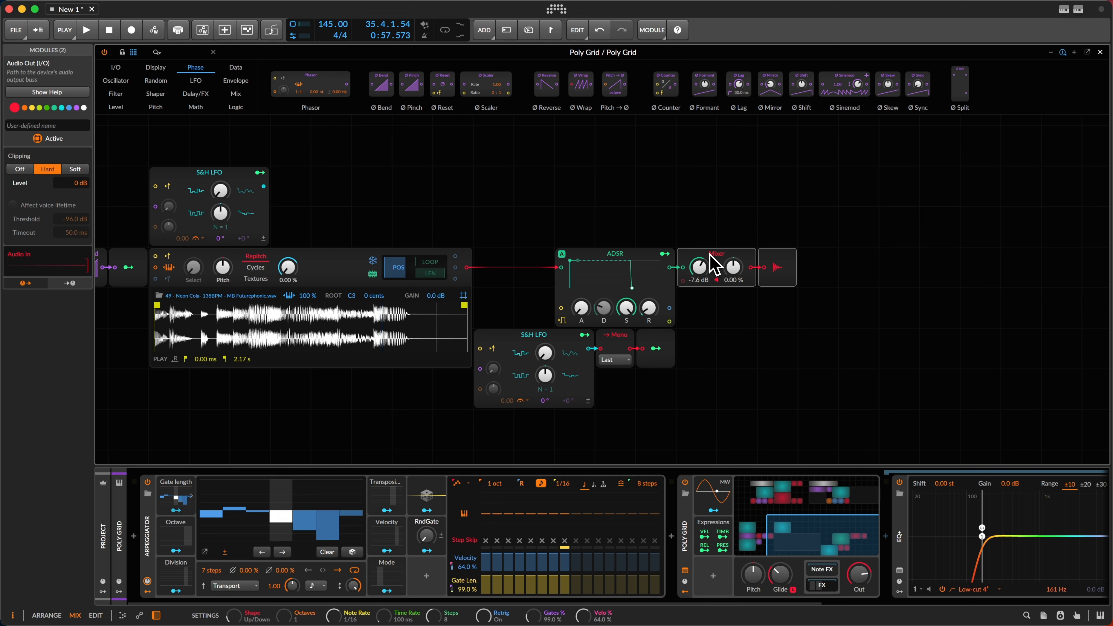